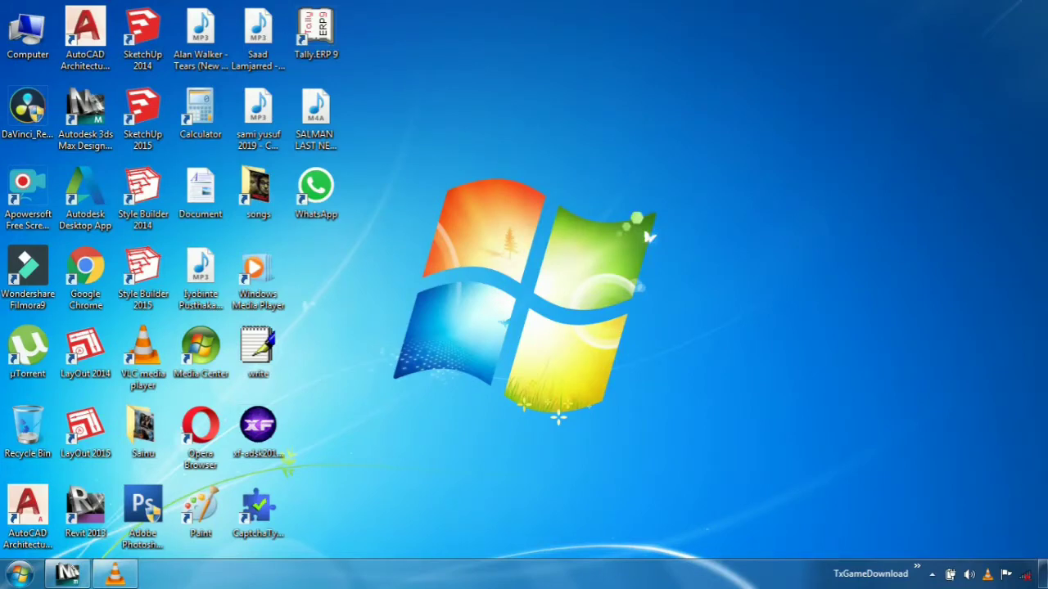
right_click(574, 88)
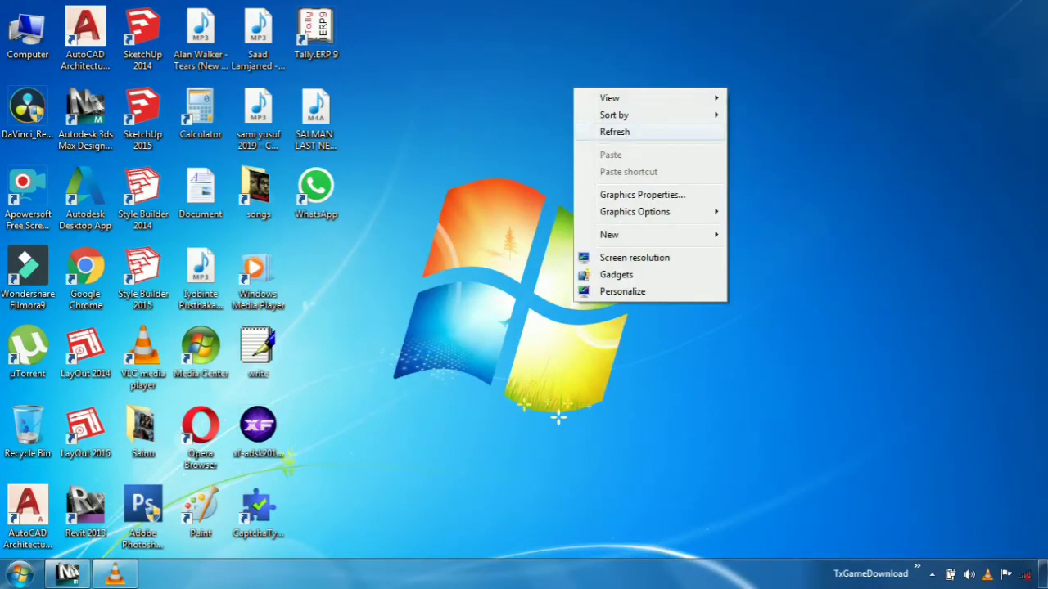
click(614, 132)
right_click(569, 87)
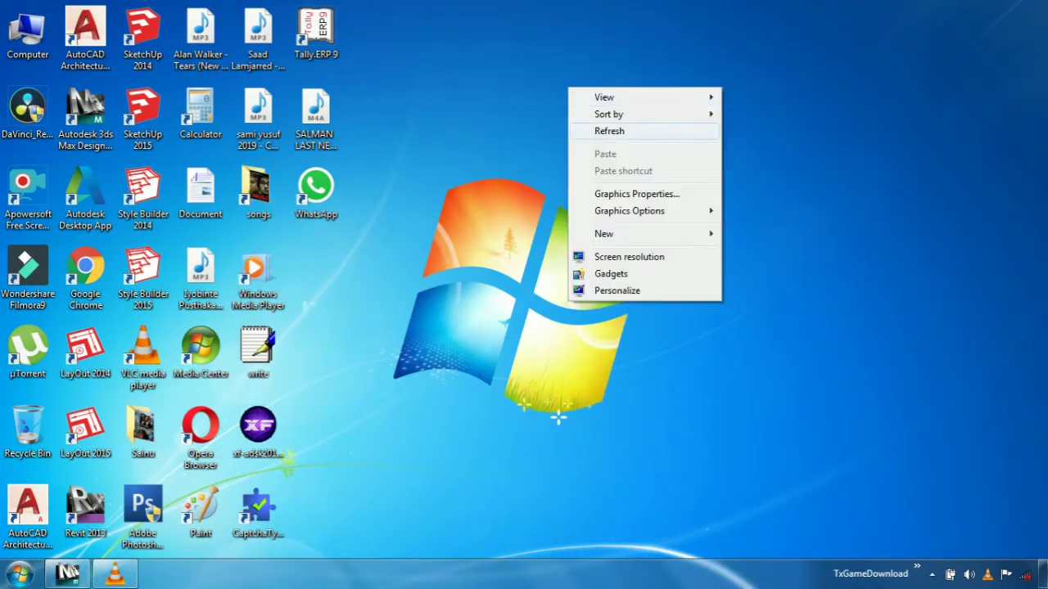
click(610, 131)
right_click(484, 96)
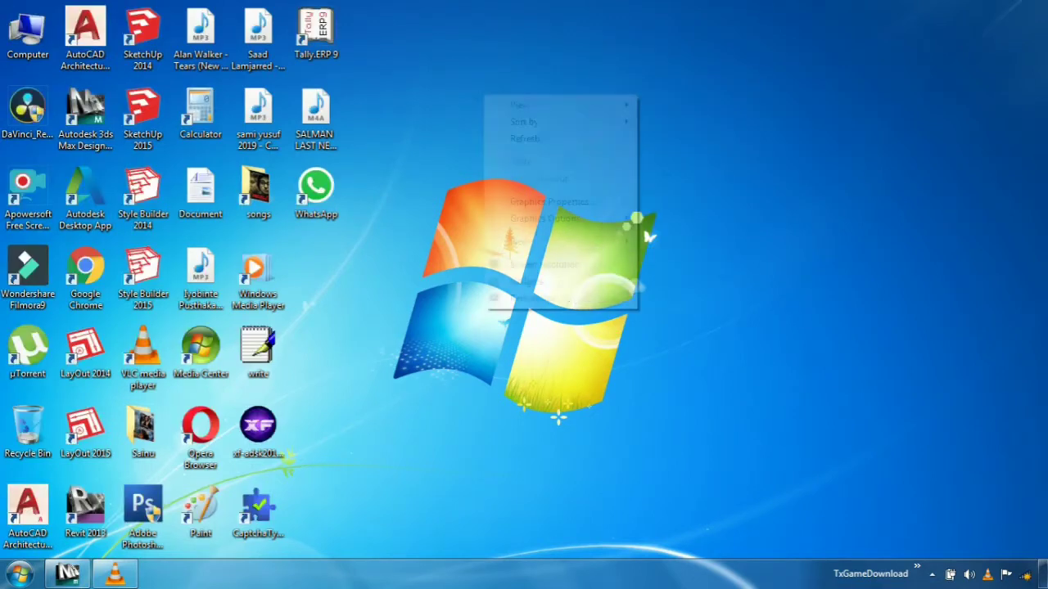
click(524, 138)
right_click(501, 116)
click(542, 160)
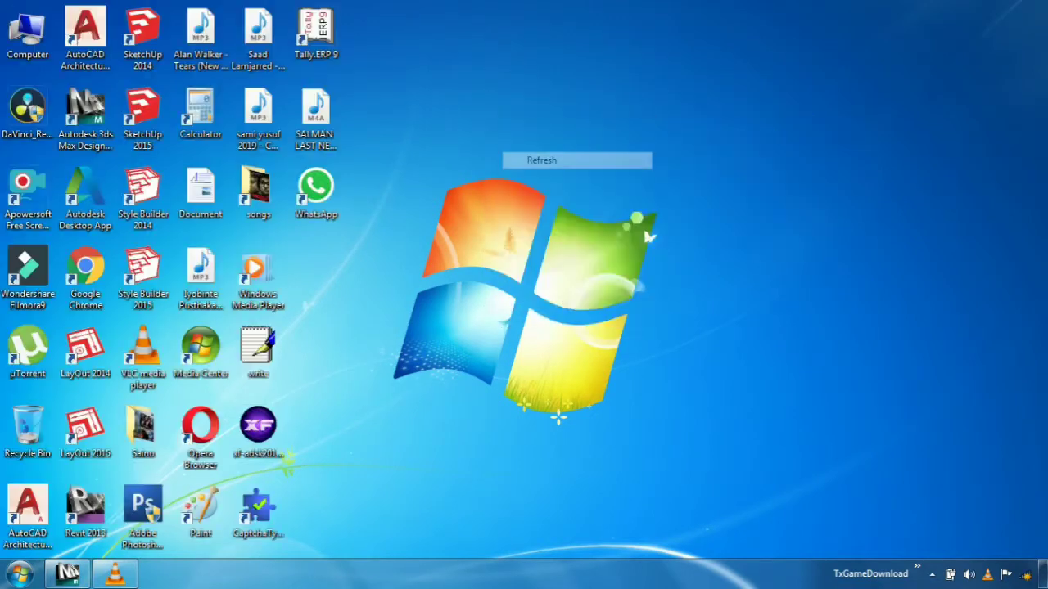
right_click(520, 138)
click(557, 180)
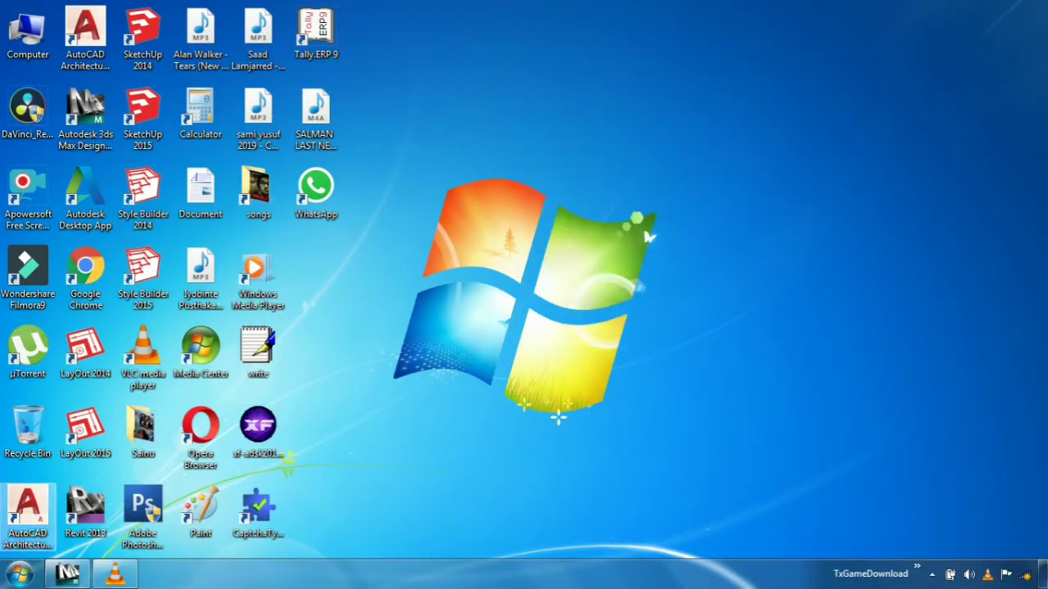
Switch to 3ds Max Design, maximize the Perspective viewport and fit the whole imported plan in it
click(67, 573)
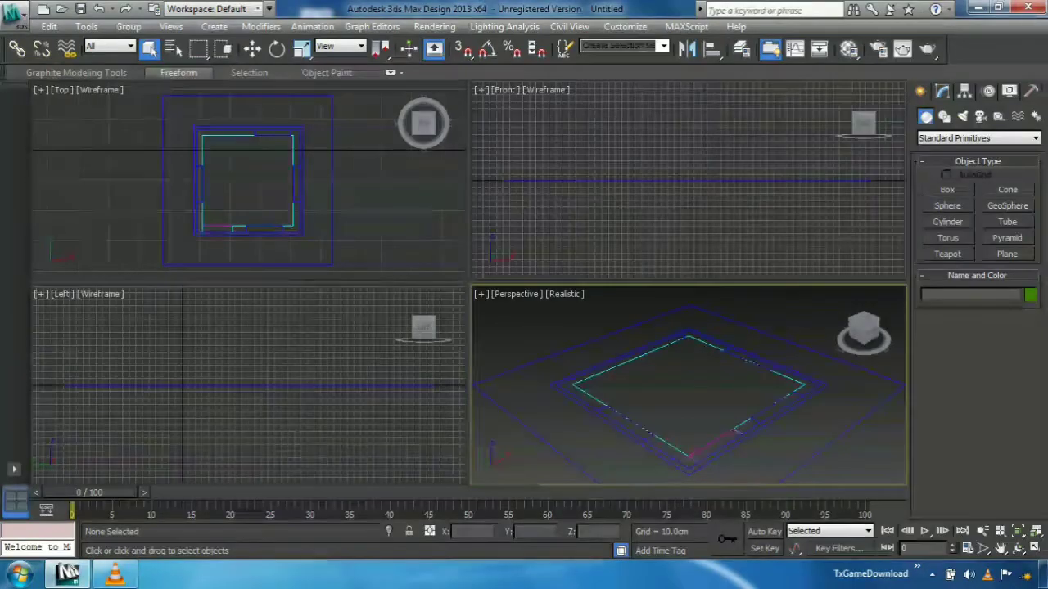
middle_drag(690, 385, 654, 394)
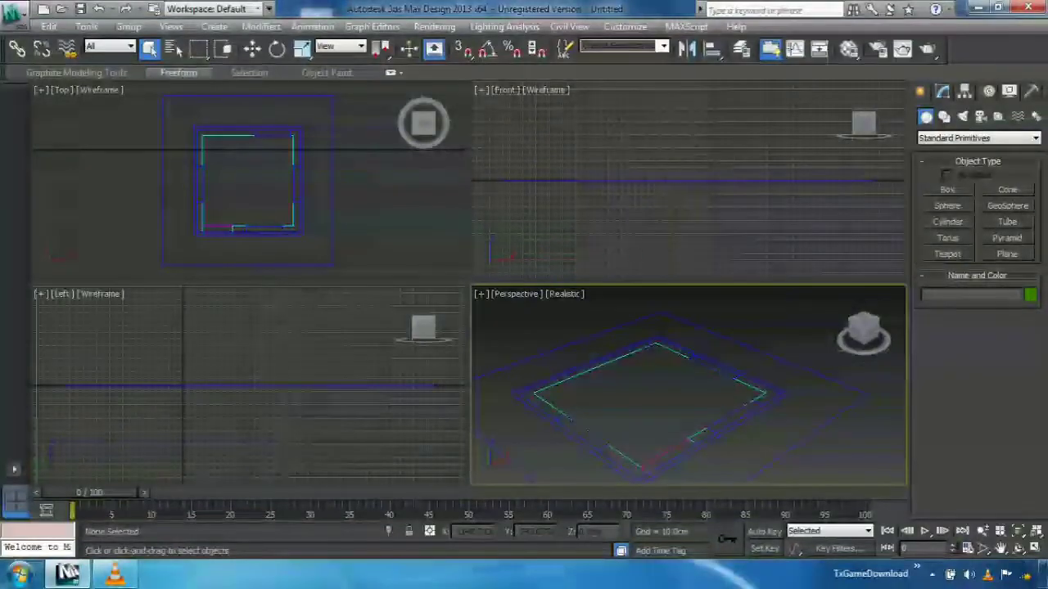
middle_drag(654, 394, 633, 379)
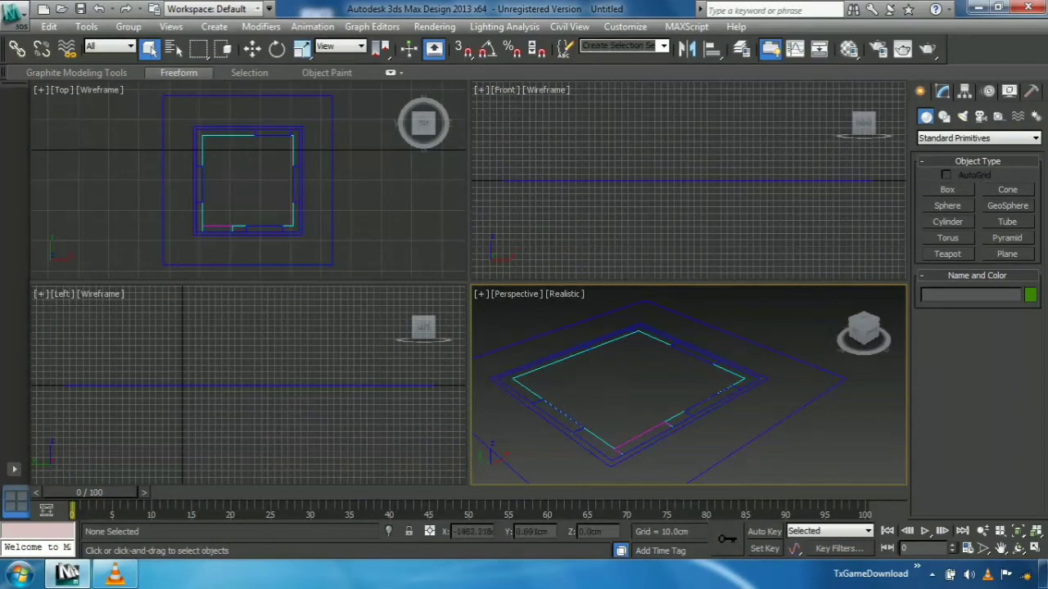
click(1033, 548)
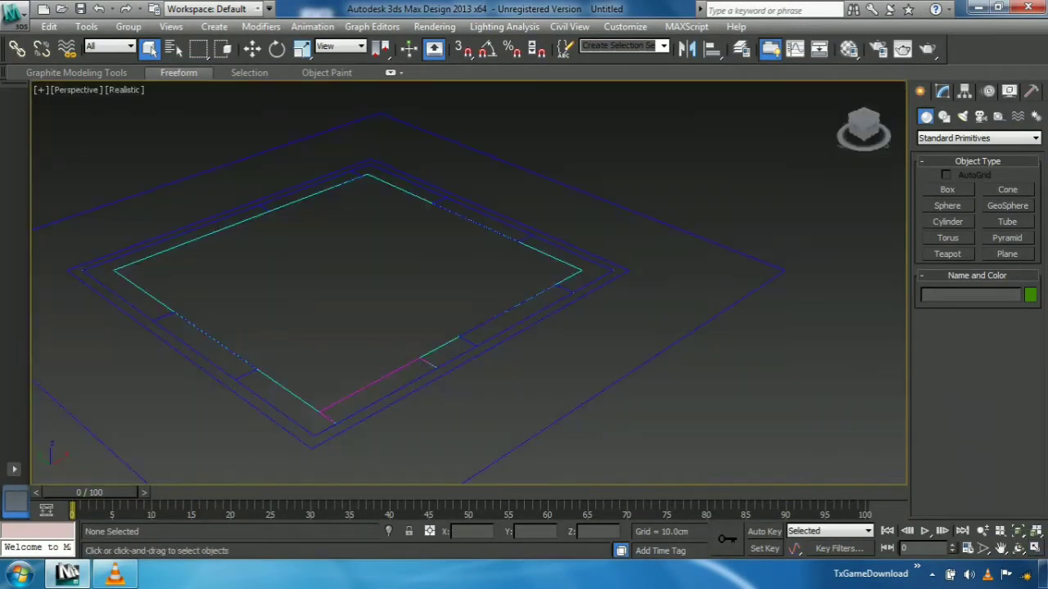
key(z)
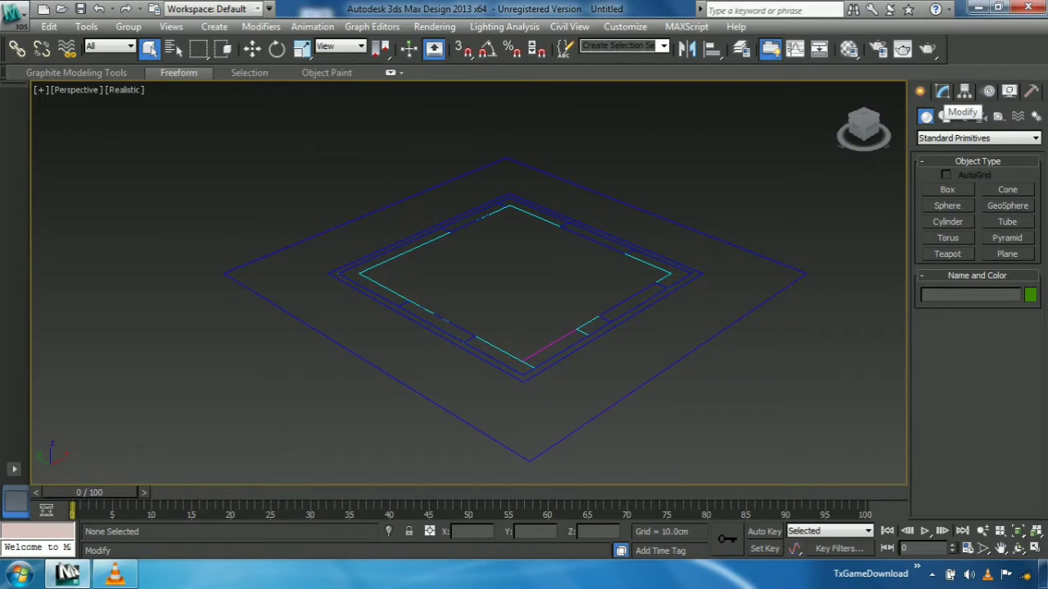
Apply an Extrude modifier to the wall outline, Layer:wall
click(943, 92)
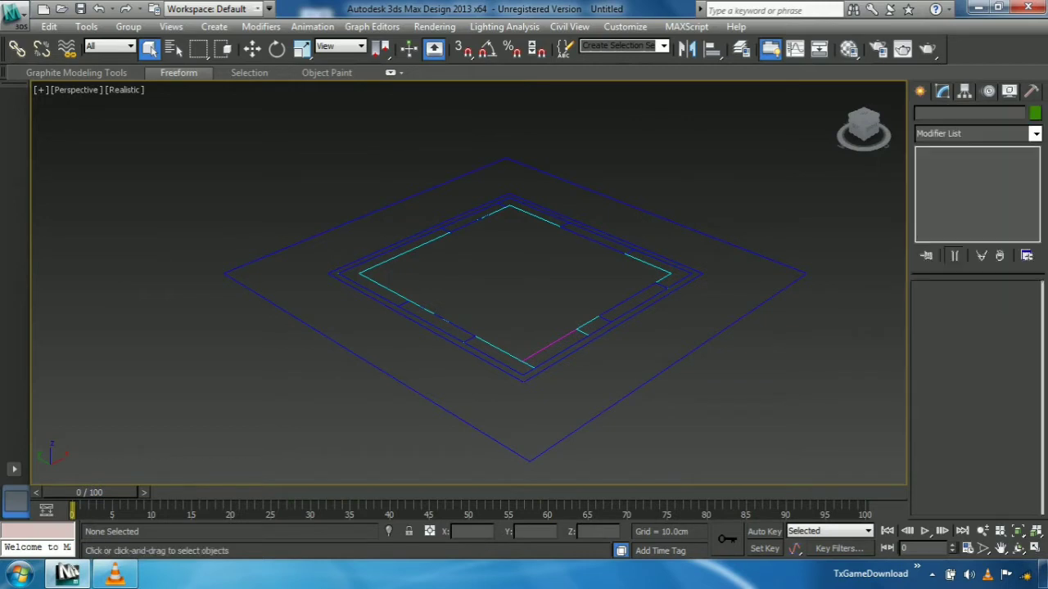
click(252, 49)
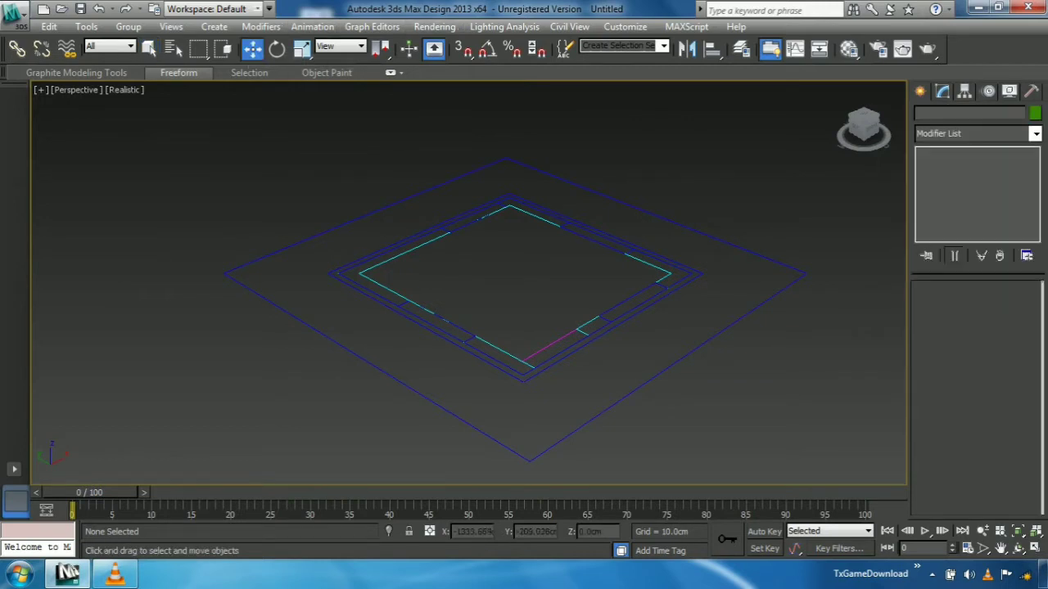
click(593, 320)
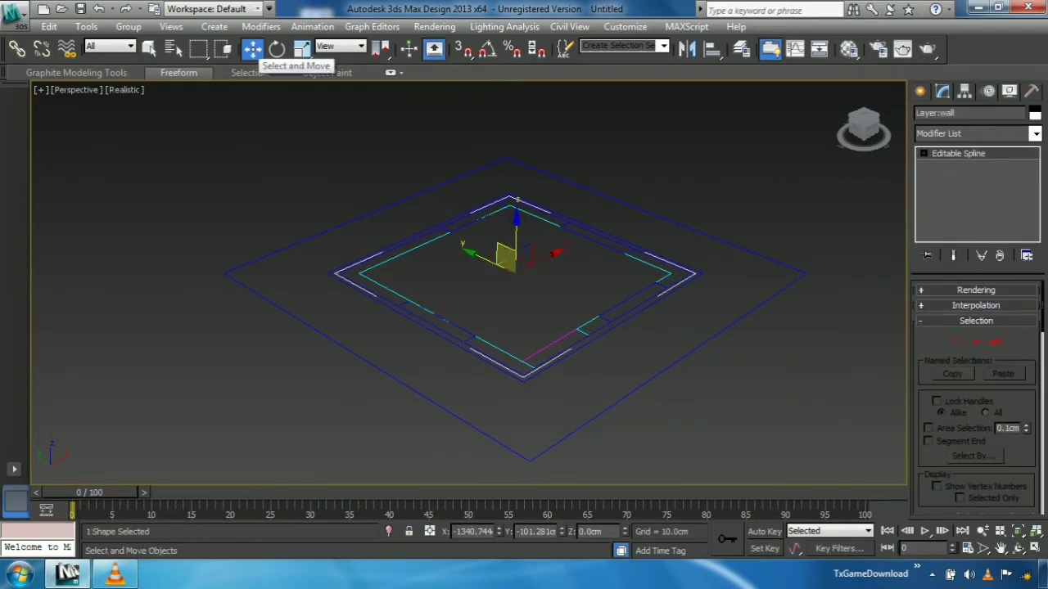
click(1035, 133)
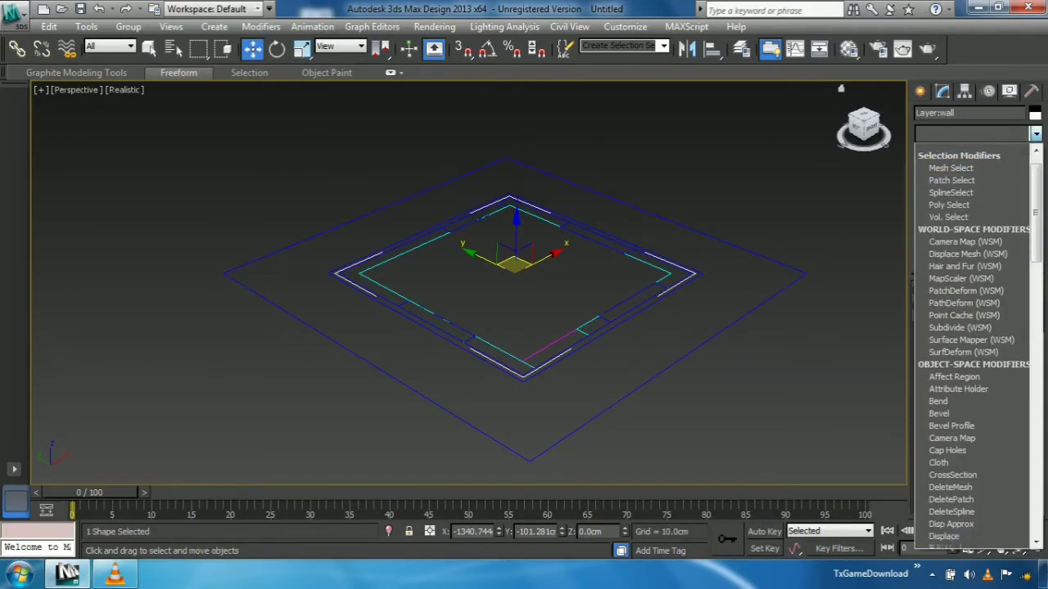
text(ex)
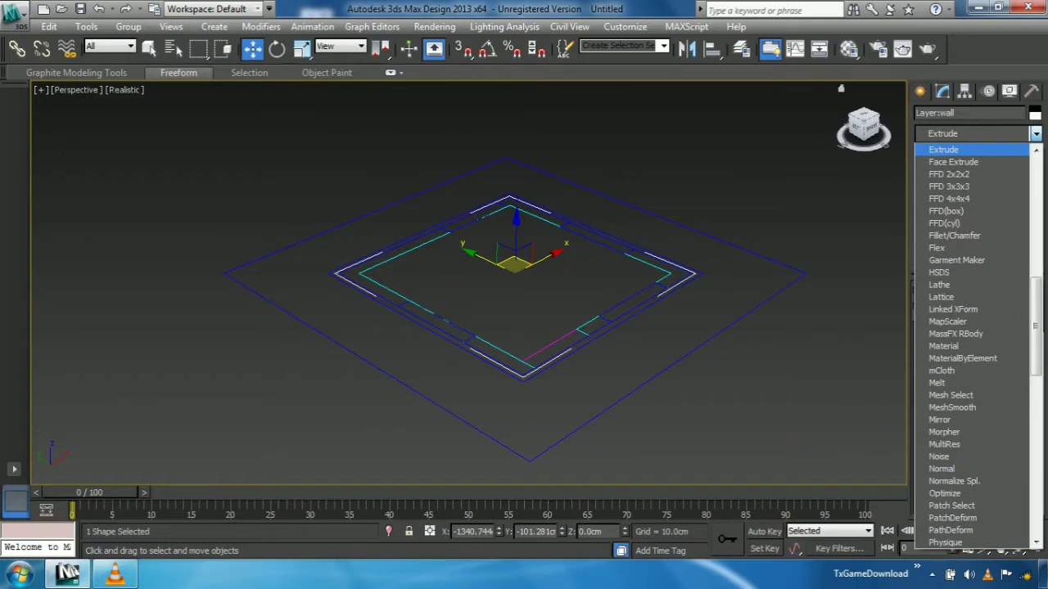
key(Return)
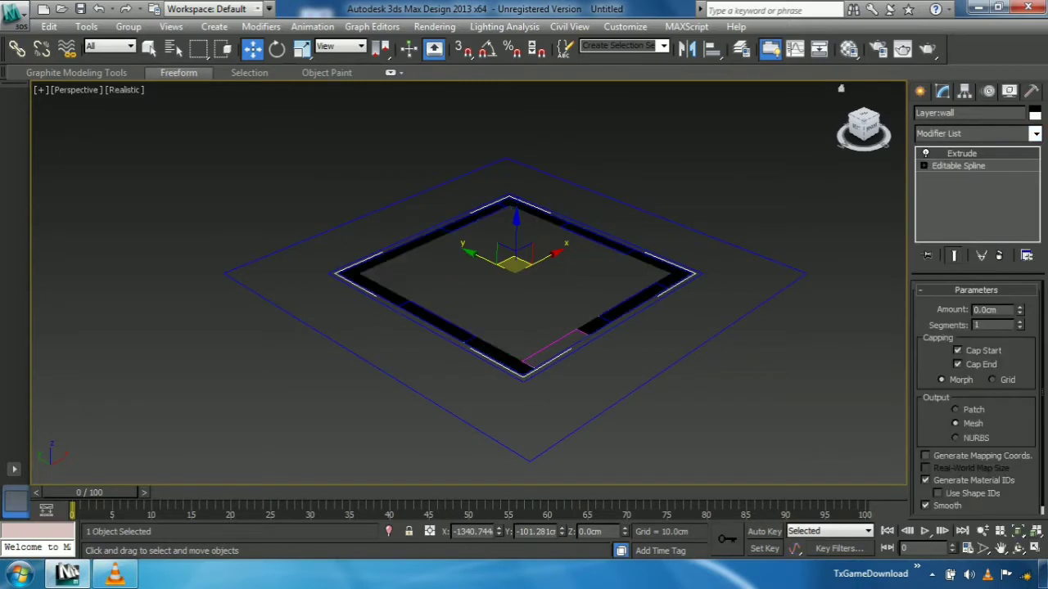
Set the wall's extrusion amount to 300 cm
middle_drag(573, 278, 587, 242)
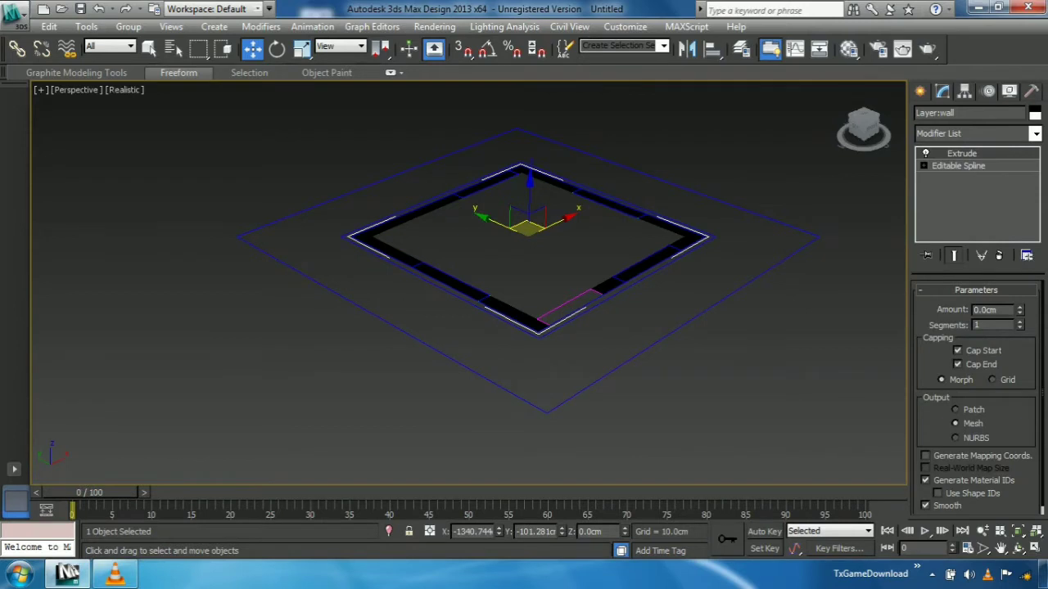
double_click(986, 310)
text(300)
key(Return)
middle_drag(469, 246, 469, 295)
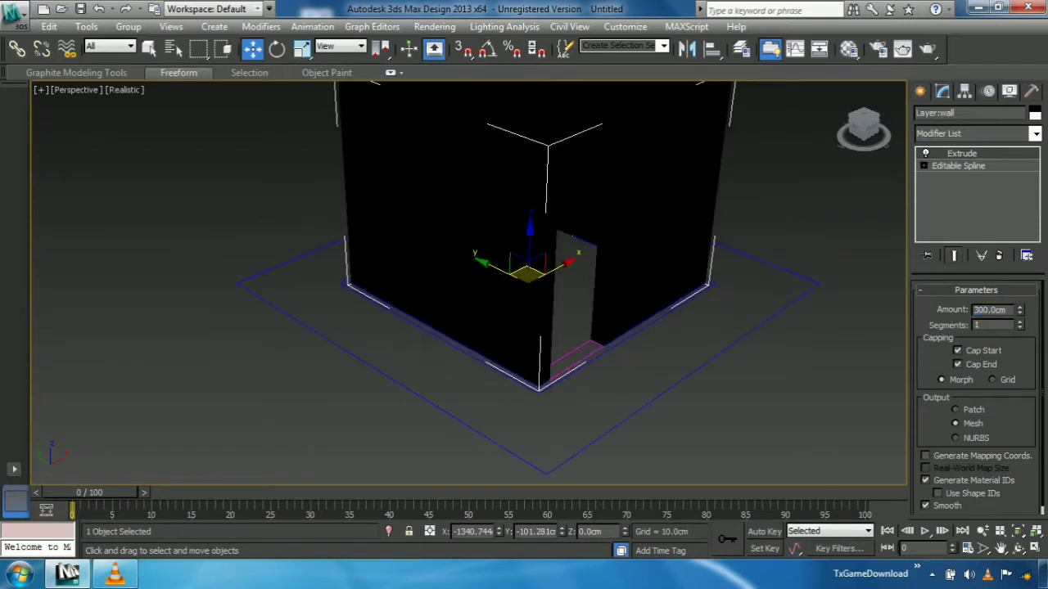
scroll(470, 295, down, 3)
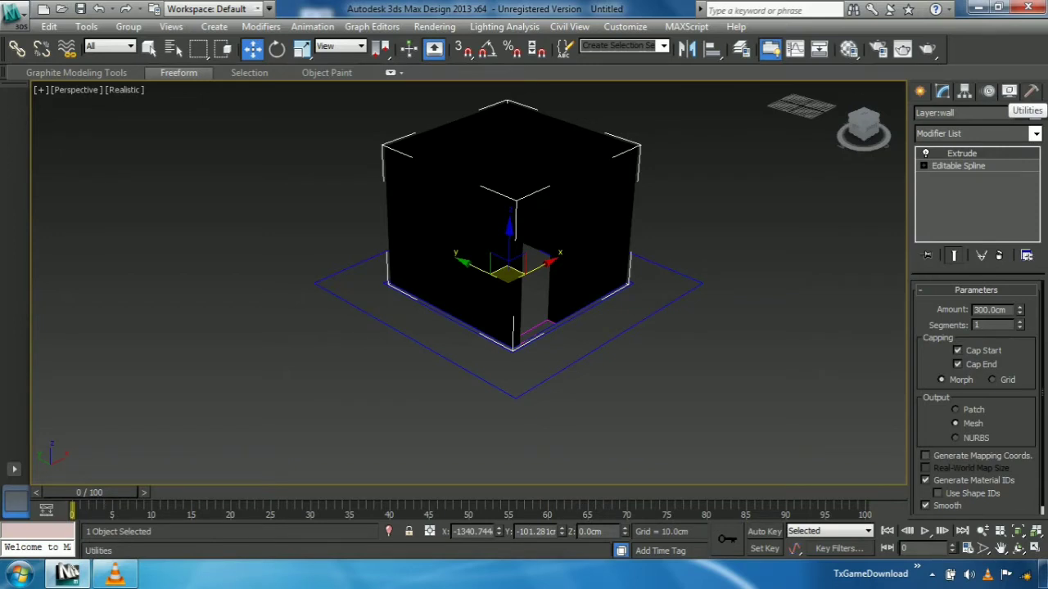
Remove the materials from the extruded walls with the UVW Remove utility
click(1032, 91)
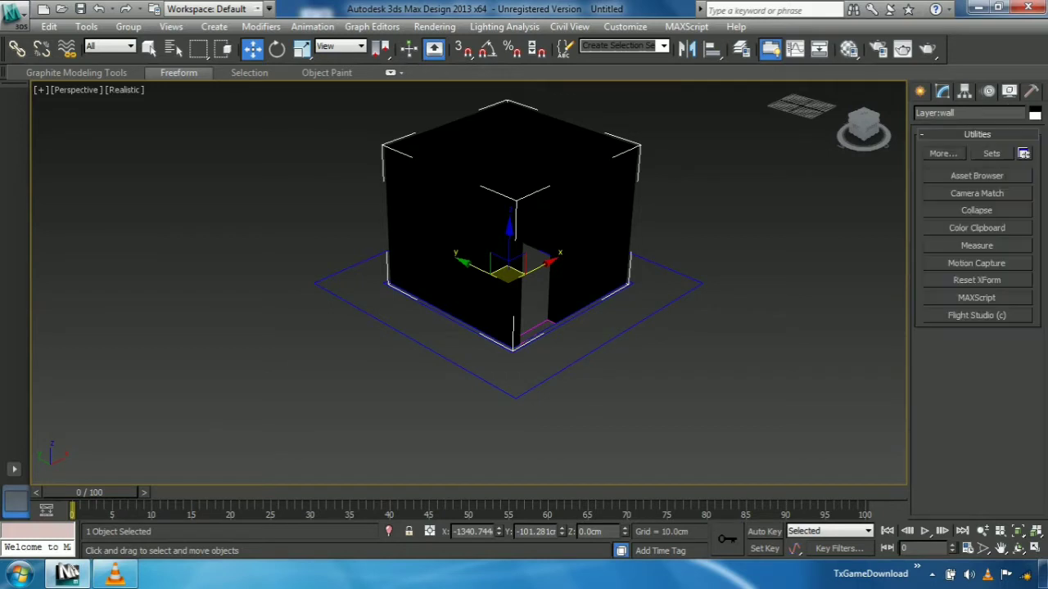
click(942, 153)
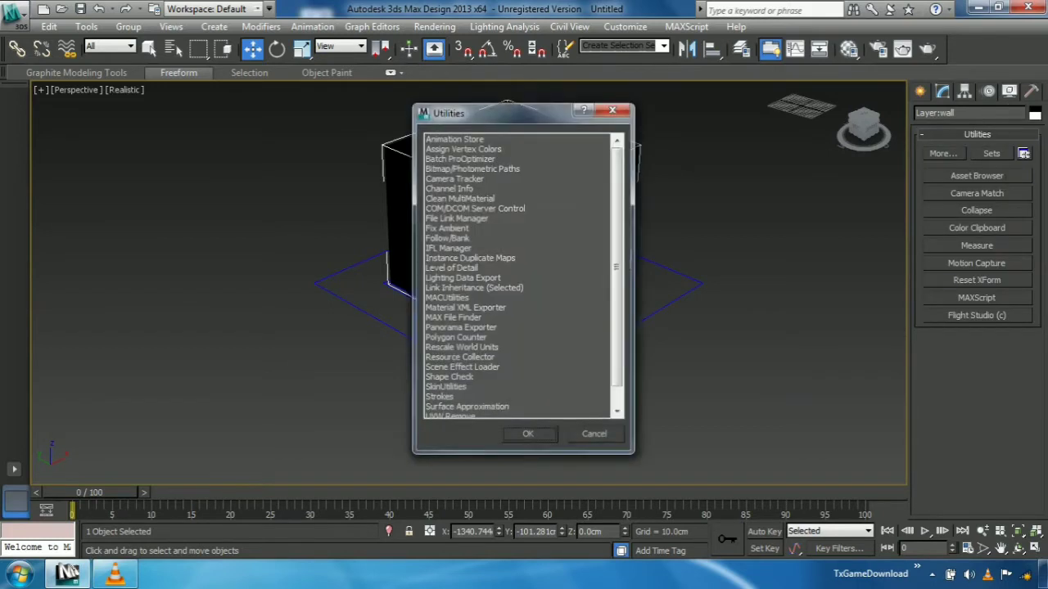
scroll(617, 278, down, 1)
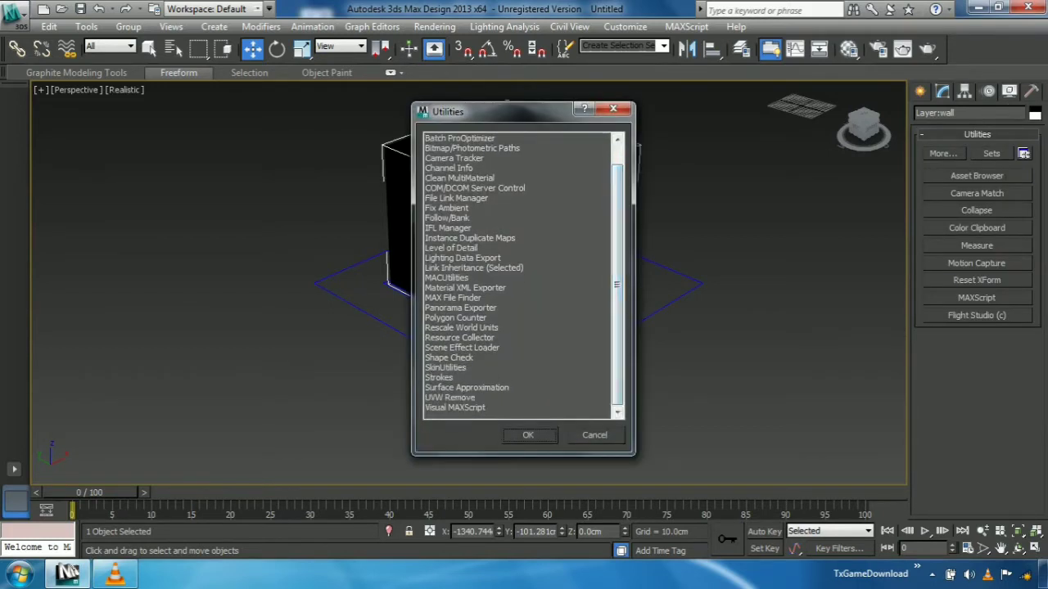
click(450, 398)
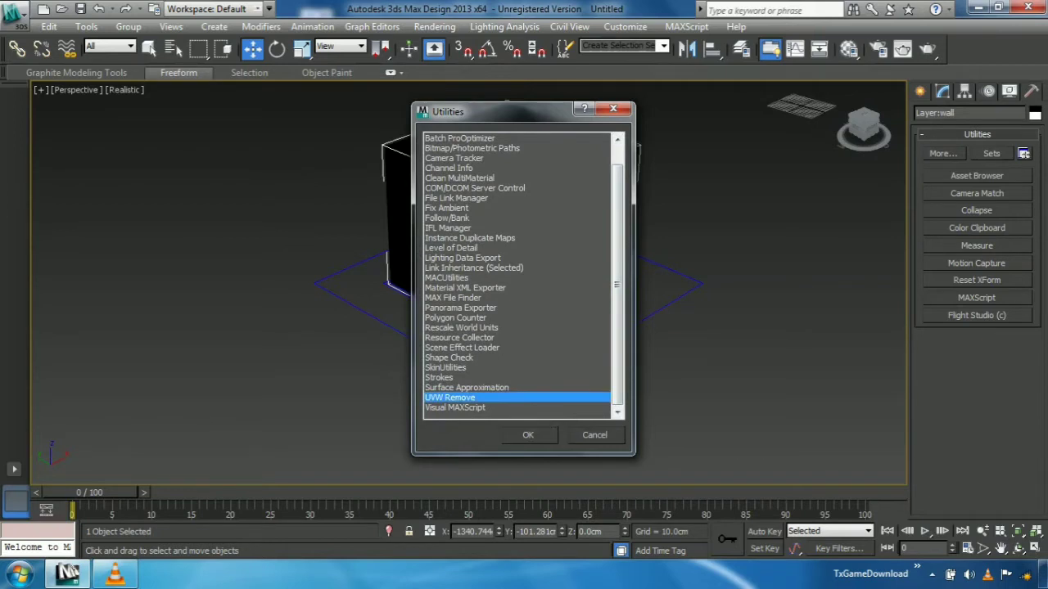
click(528, 436)
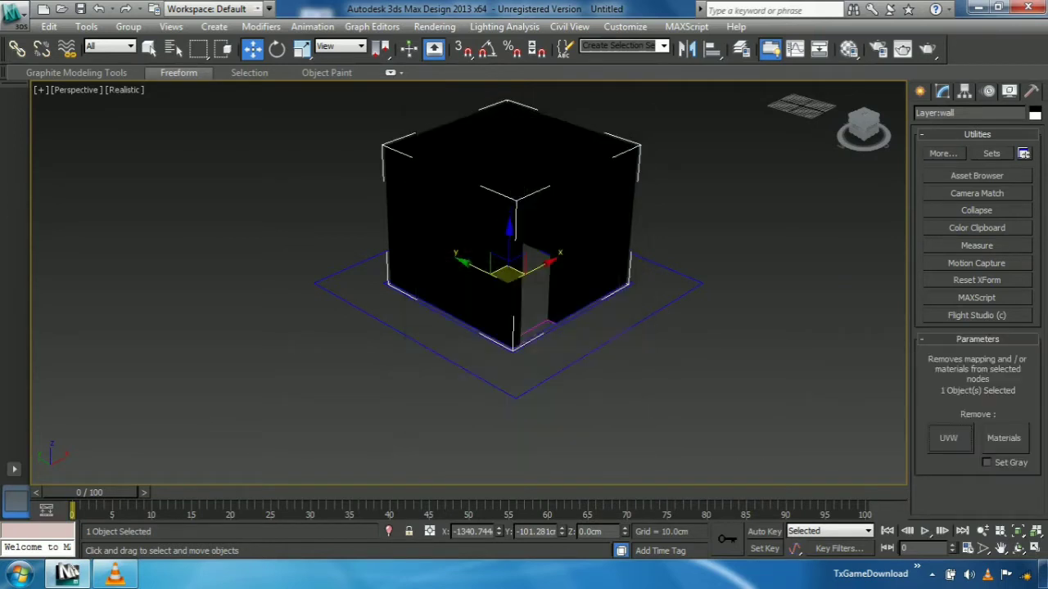
click(1004, 438)
middle_drag(524, 278, 450, 297)
scroll(604, 303, up, 3)
scroll(454, 301, down, 5)
scroll(455, 301, up, 5)
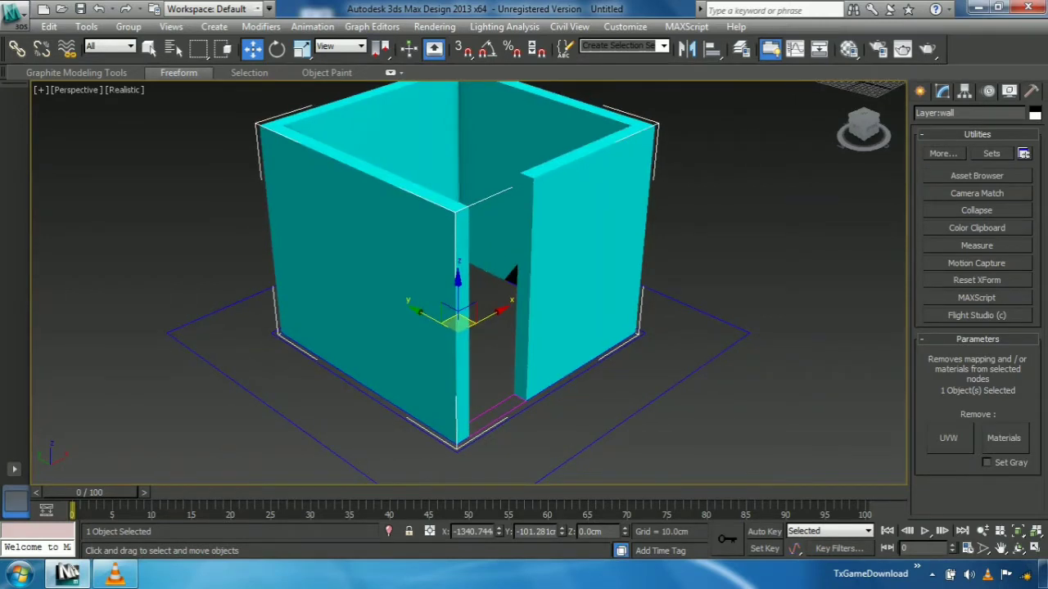
Select Layer:door by name from the scene objects and apply an Extrude modifier to it
click(920, 91)
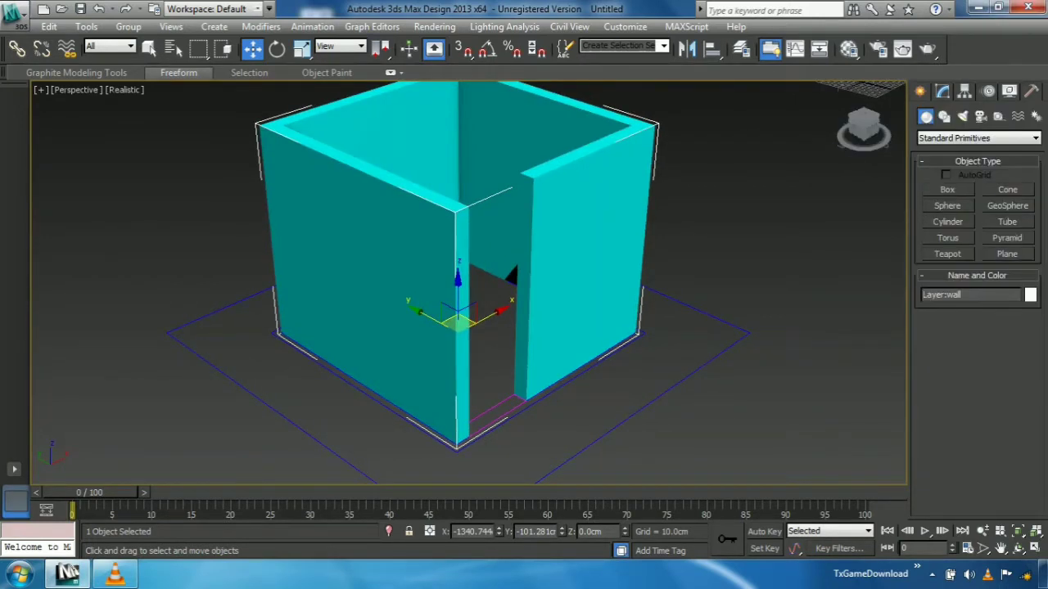
key(h)
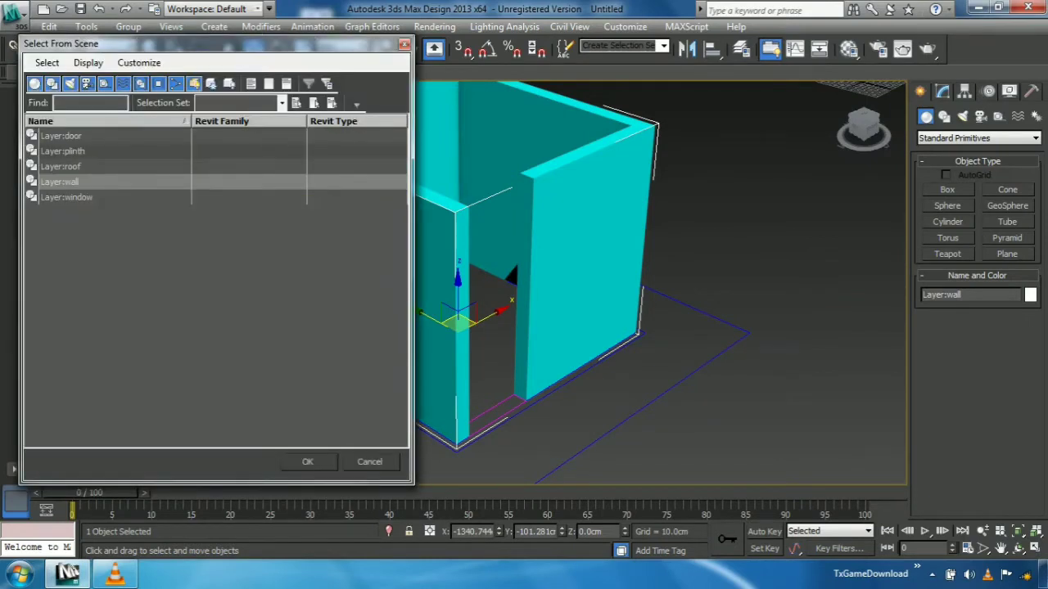
click(67, 197)
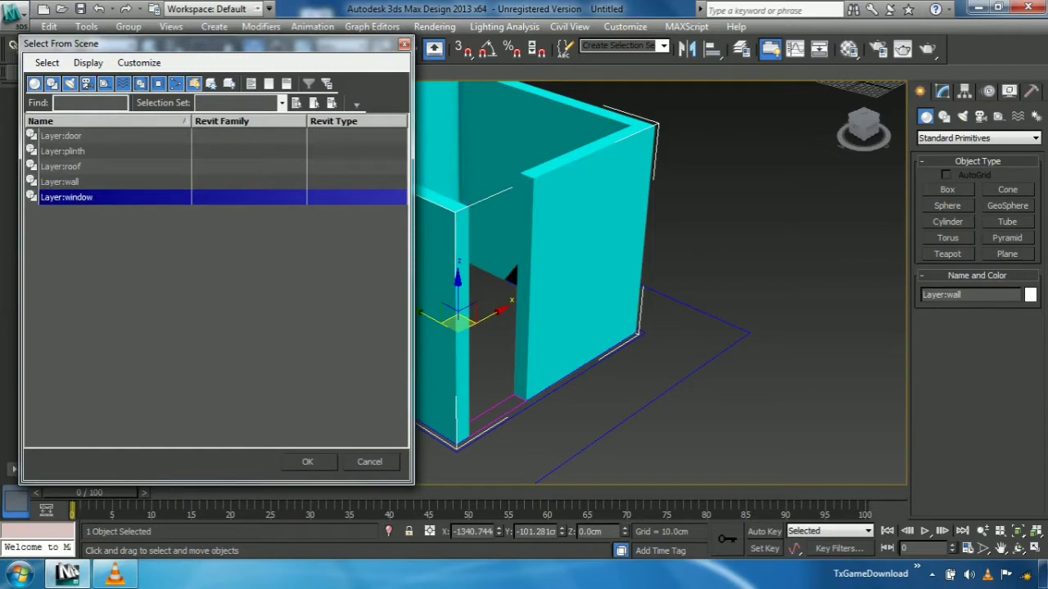
click(62, 136)
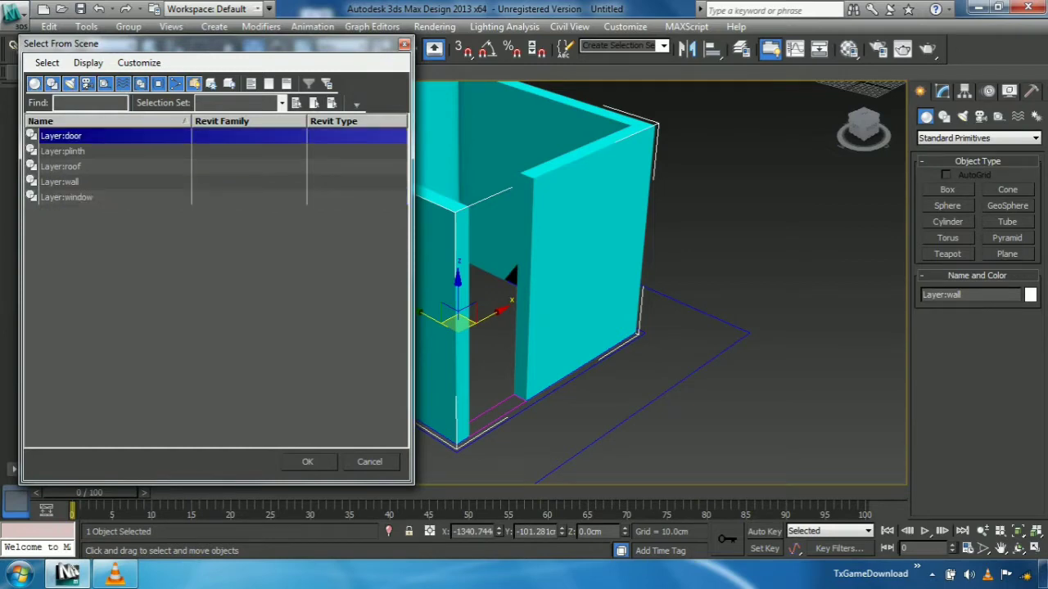
click(308, 462)
middle_drag(459, 409, 448, 320)
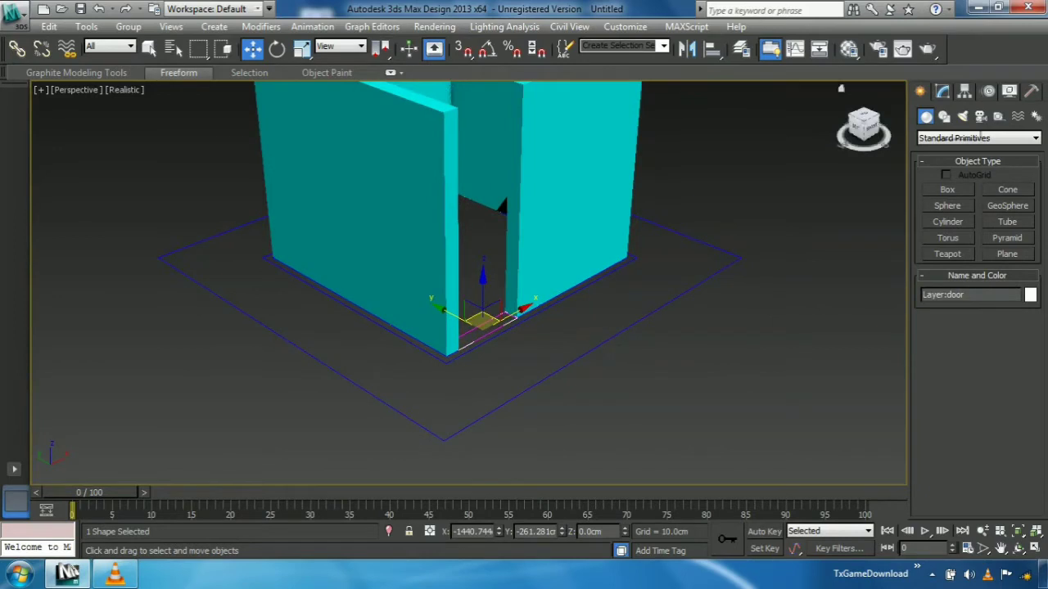
click(942, 92)
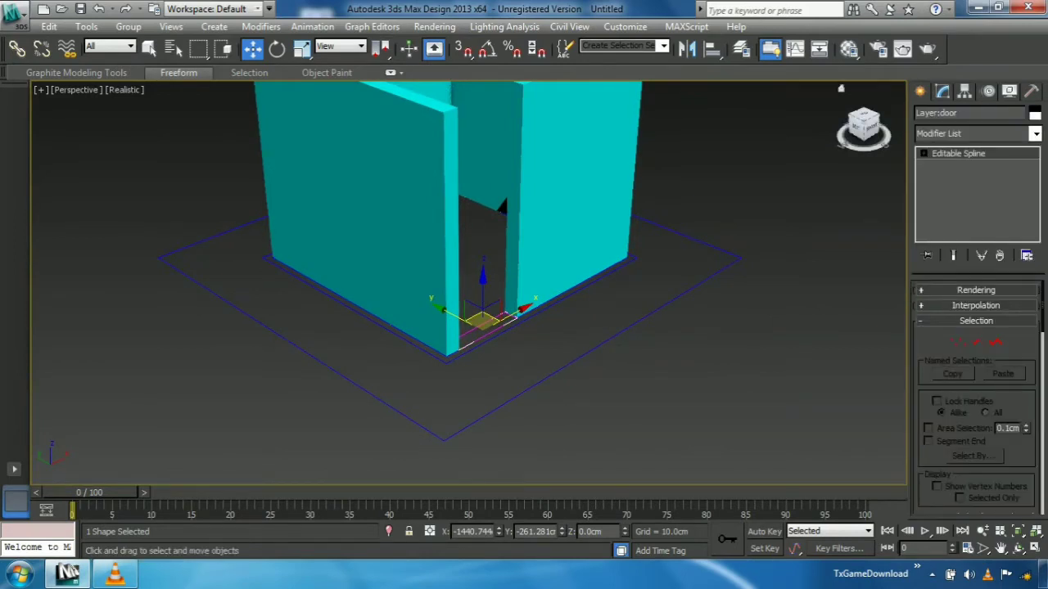
click(1035, 133)
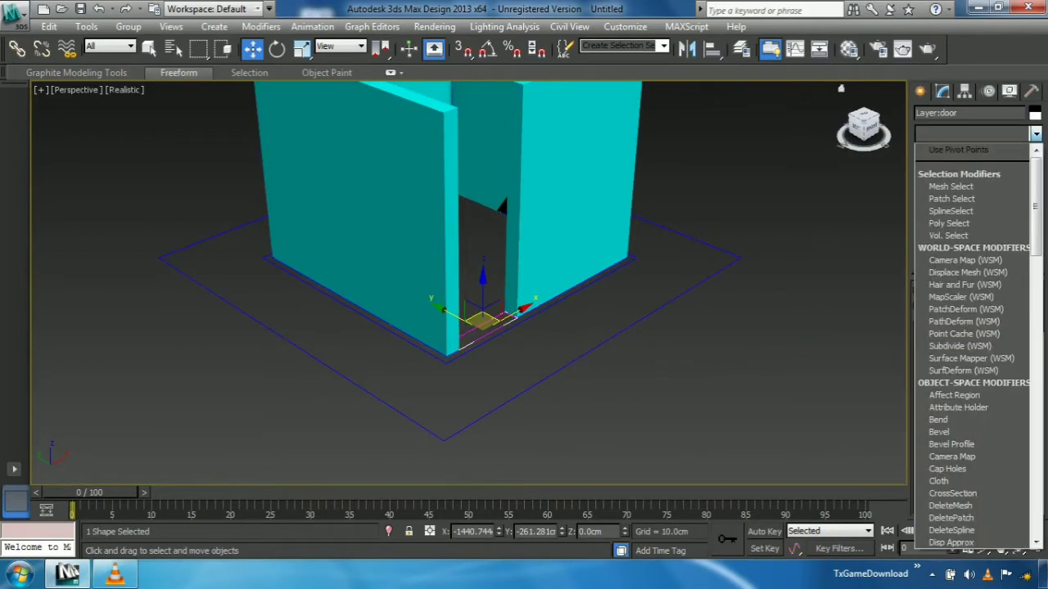
key(e)
key(Return)
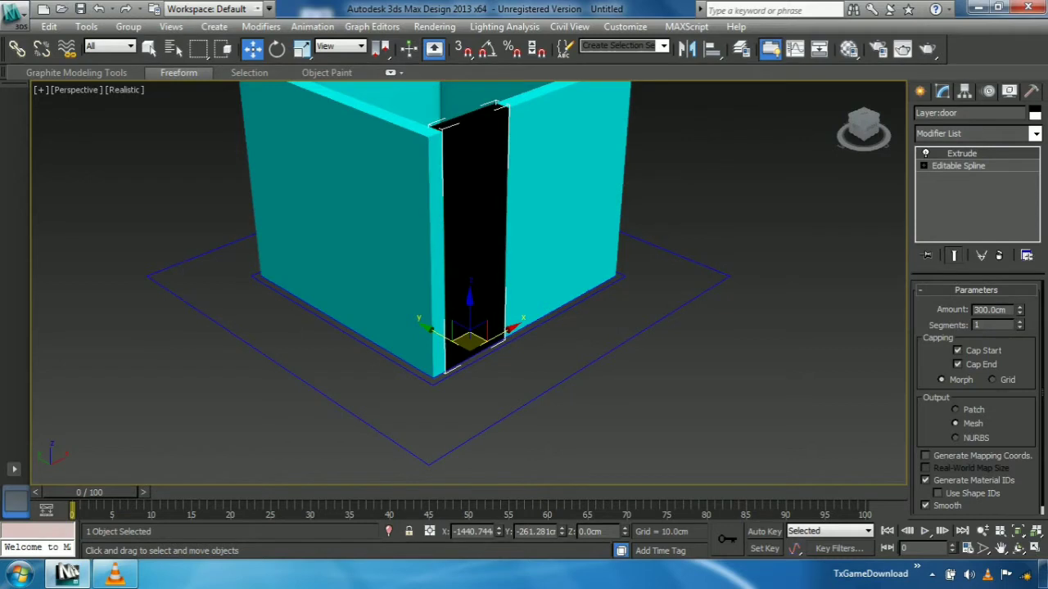
Lower the door's extrusion amount to 238 cm
click(1020, 313)
click(1020, 312)
click(1020, 313)
click(1021, 313)
click(1020, 313)
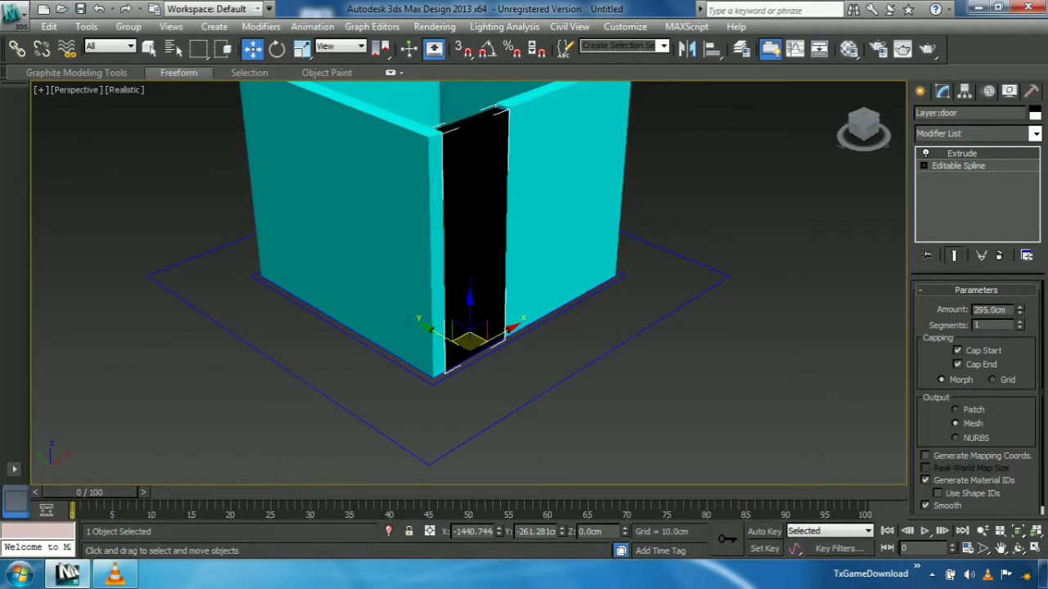
click(1020, 312)
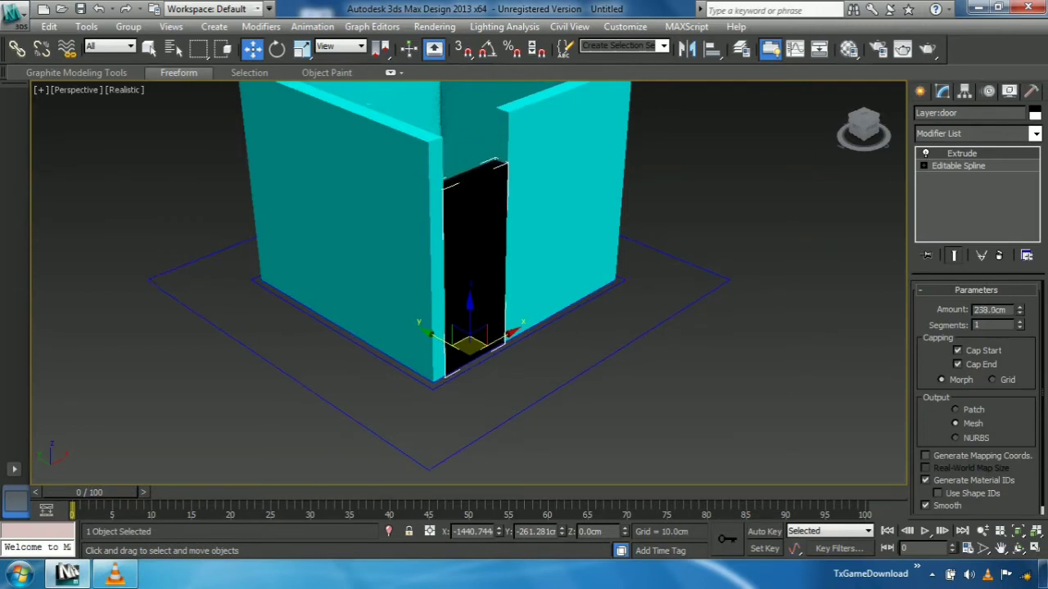
Remove the materials from the extruded door with the UVW Remove utility
mouse_move(469, 282)
middle_down()
mouse_move(475, 337)
mouse_move(519, 217)
mouse_move(460, 275)
middle_up()
scroll(475, 336, down, 2)
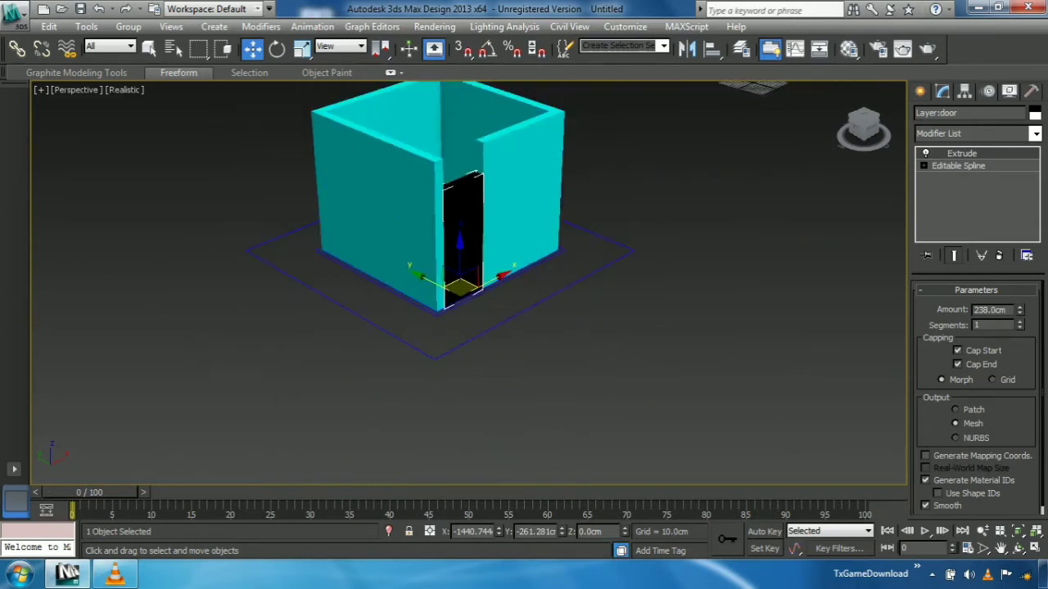
click(665, 205)
click(465, 233)
click(1031, 91)
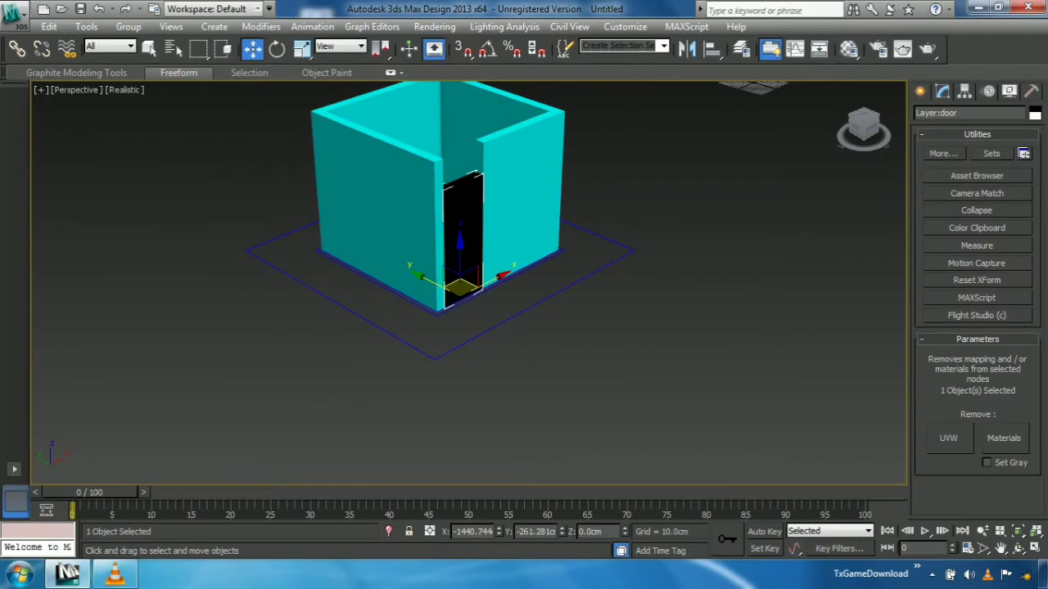
click(942, 153)
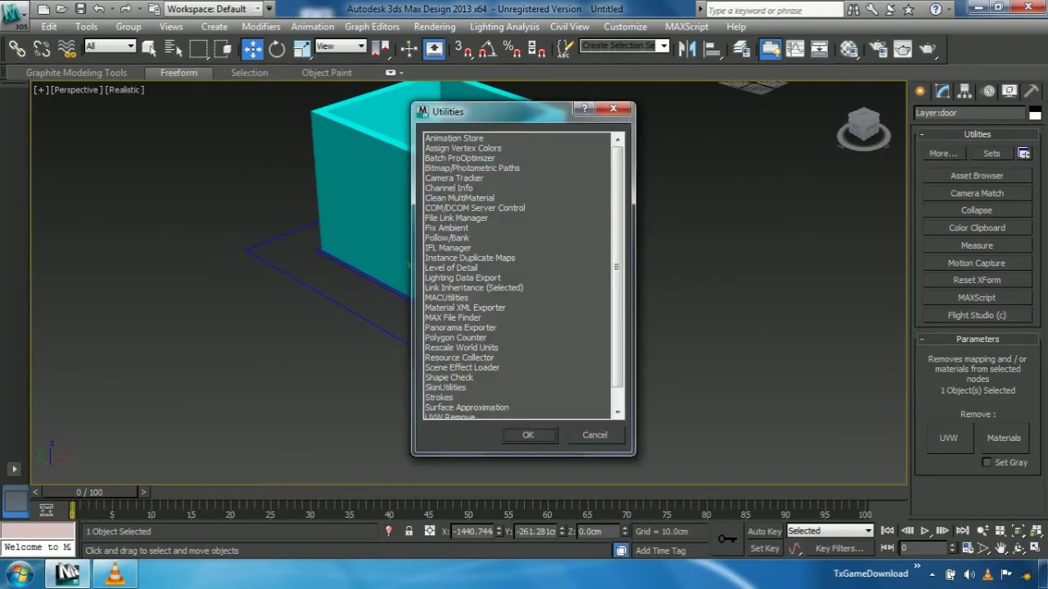
scroll(523, 276, down, 1)
click(450, 398)
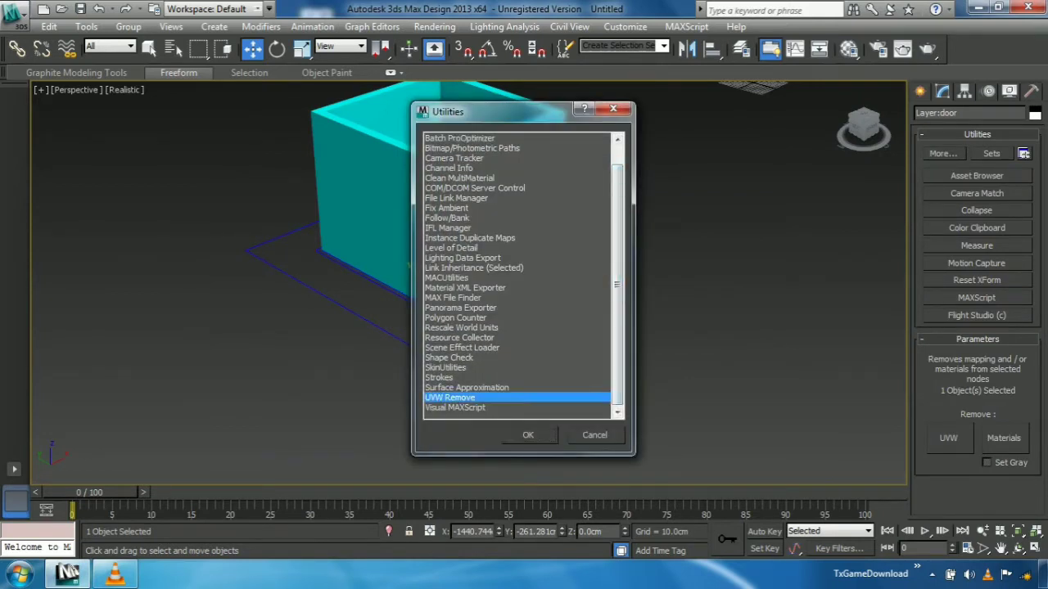
click(528, 436)
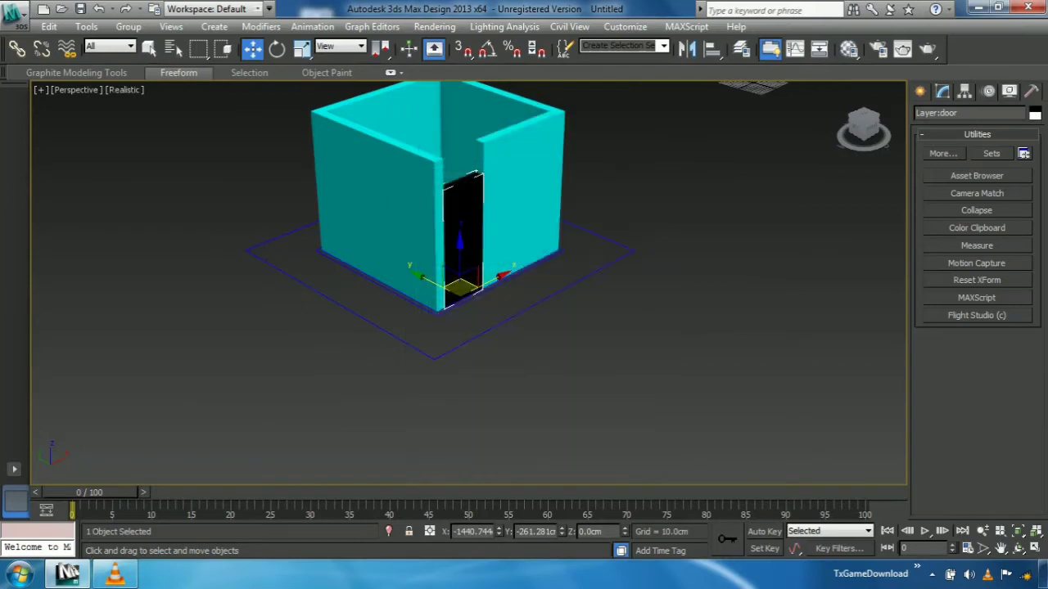
click(942, 153)
scroll(524, 276, down, 1)
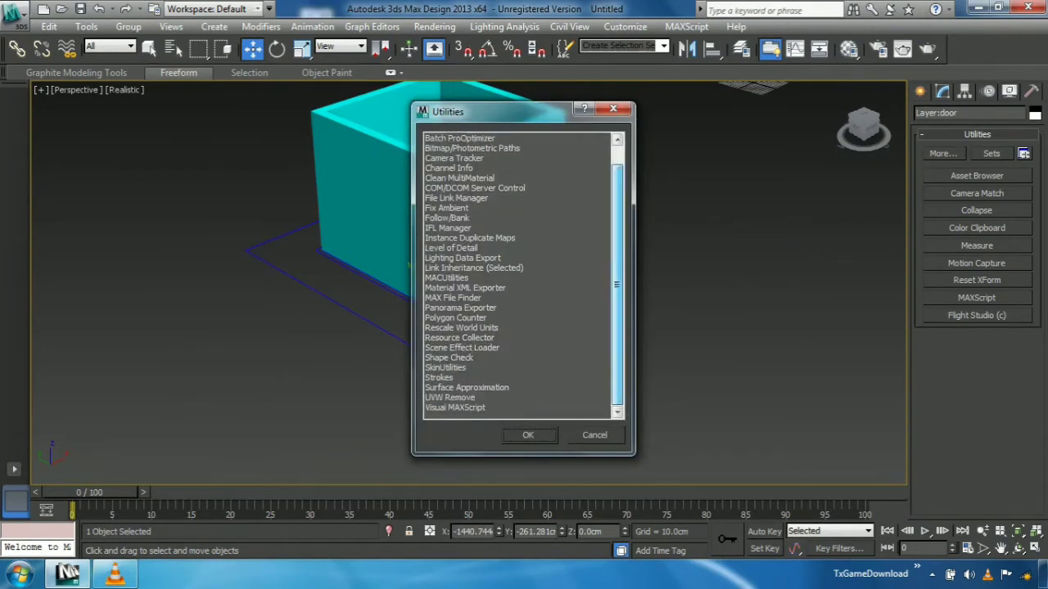
click(450, 398)
click(528, 435)
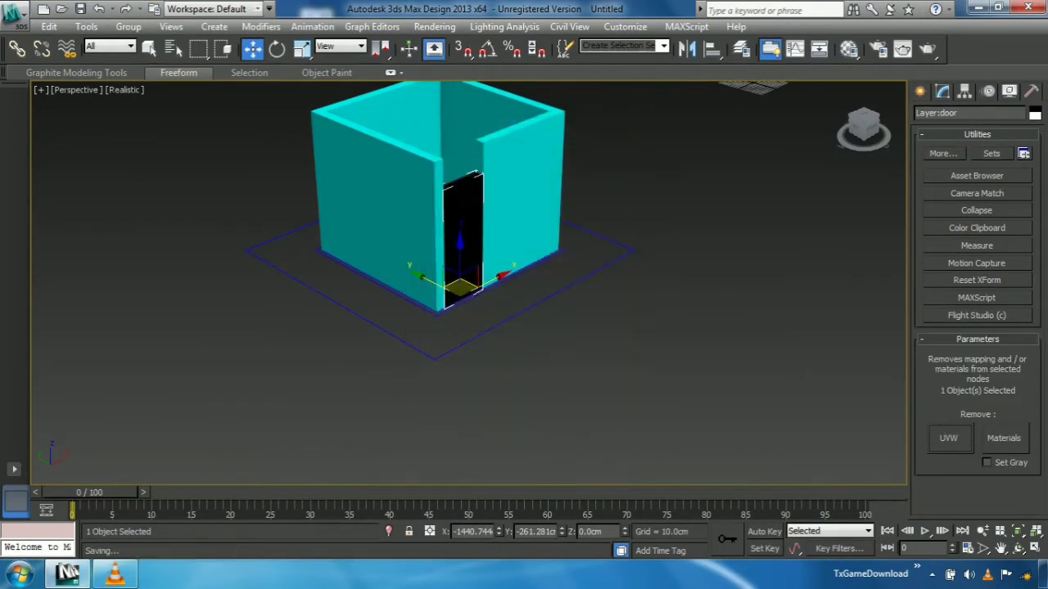
click(1003, 438)
Examine the extruded door and the gap above it between the surrounding walls from near and far
middle_drag(565, 294, 592, 280)
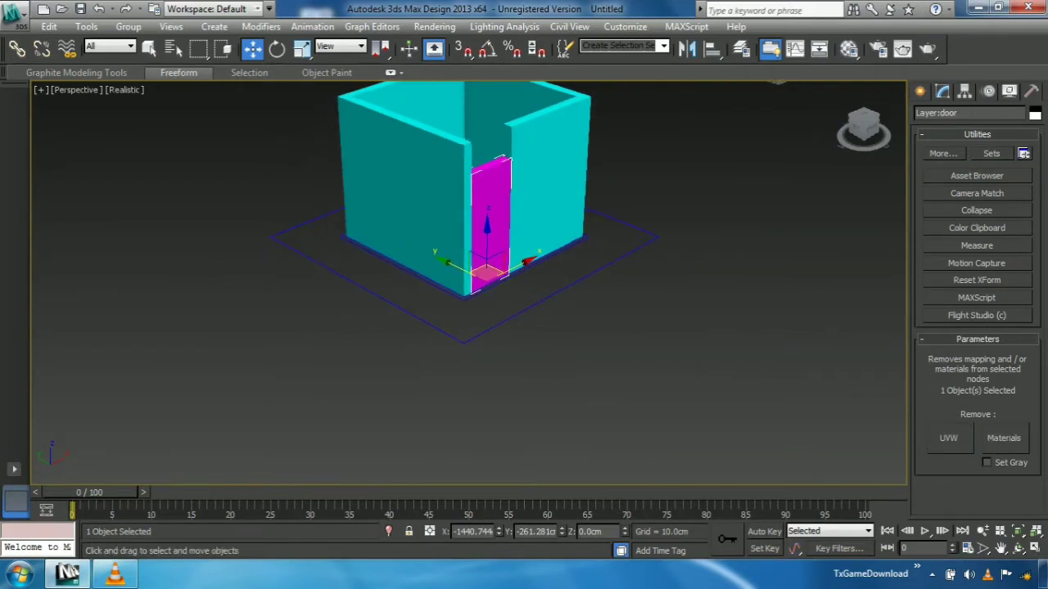
scroll(524, 278, up, 5)
middle_drag(524, 278, 446, 389)
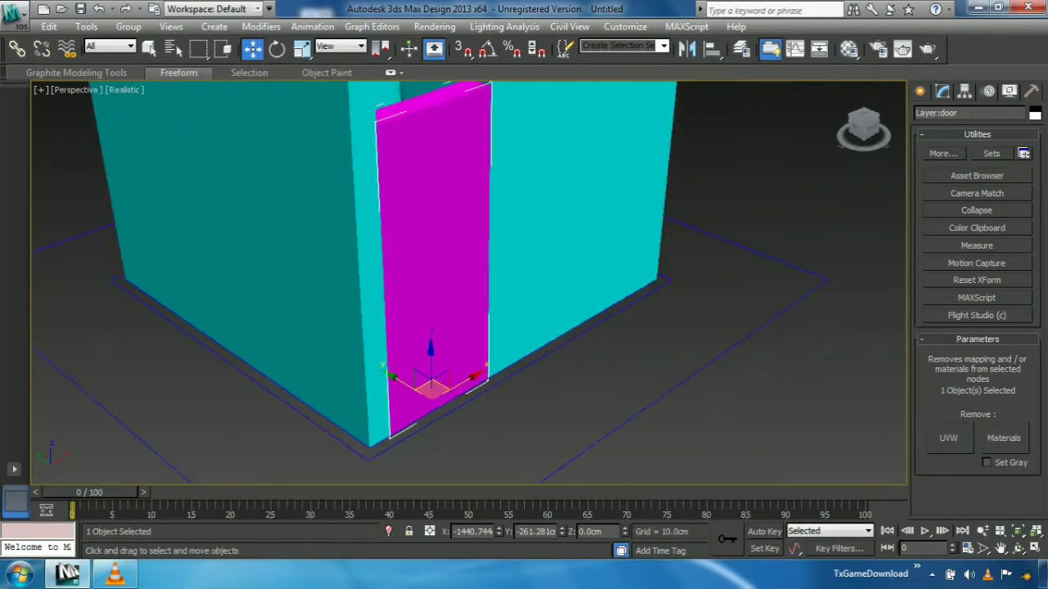
scroll(468, 283, down, 5)
scroll(468, 283, up, 5)
scroll(468, 283, down, 5)
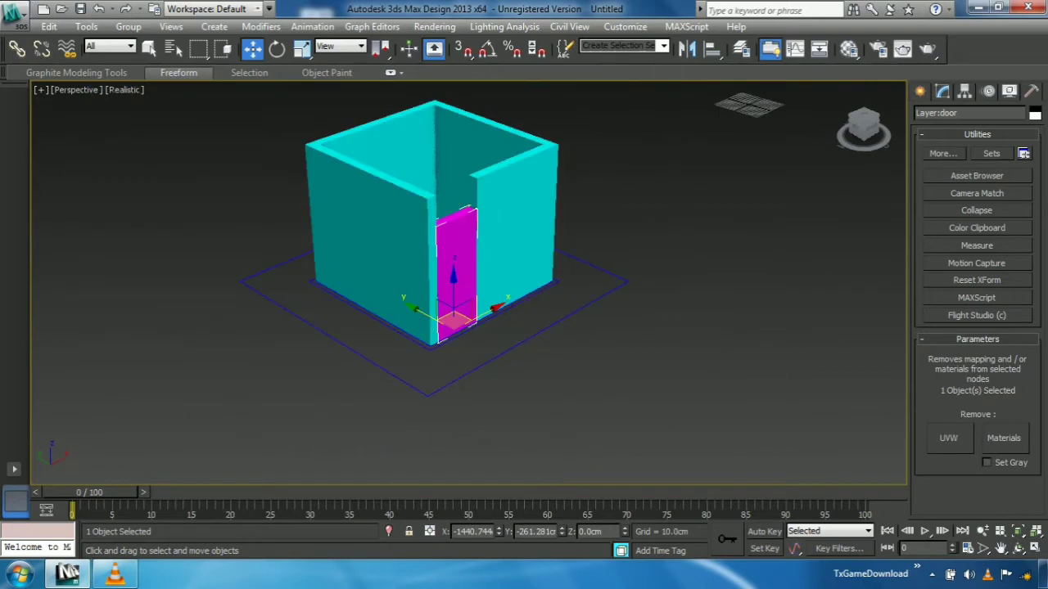
middle_drag(468, 282, 515, 254)
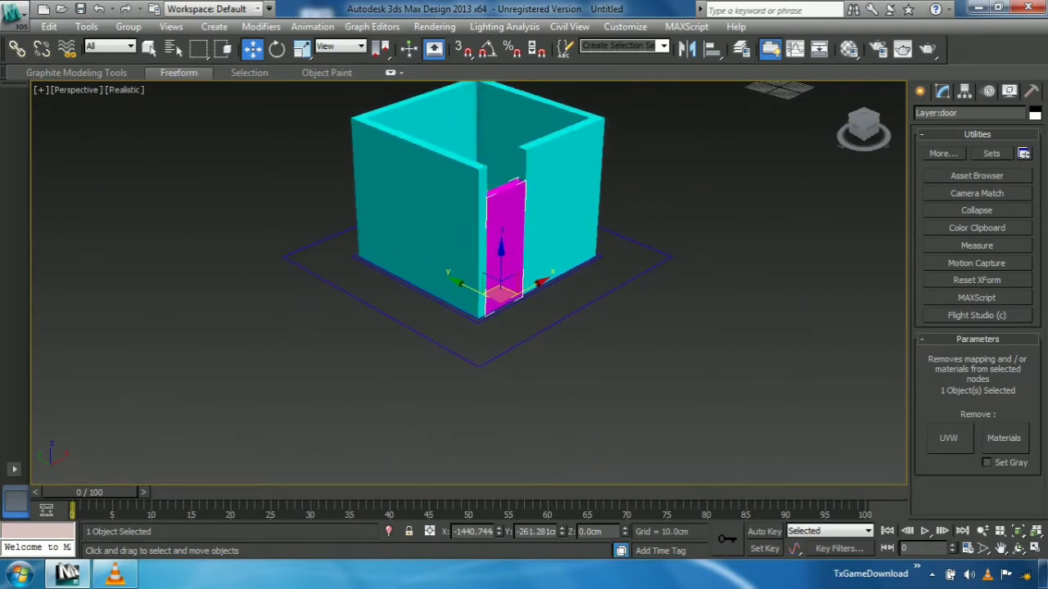
scroll(524, 246, up, 5)
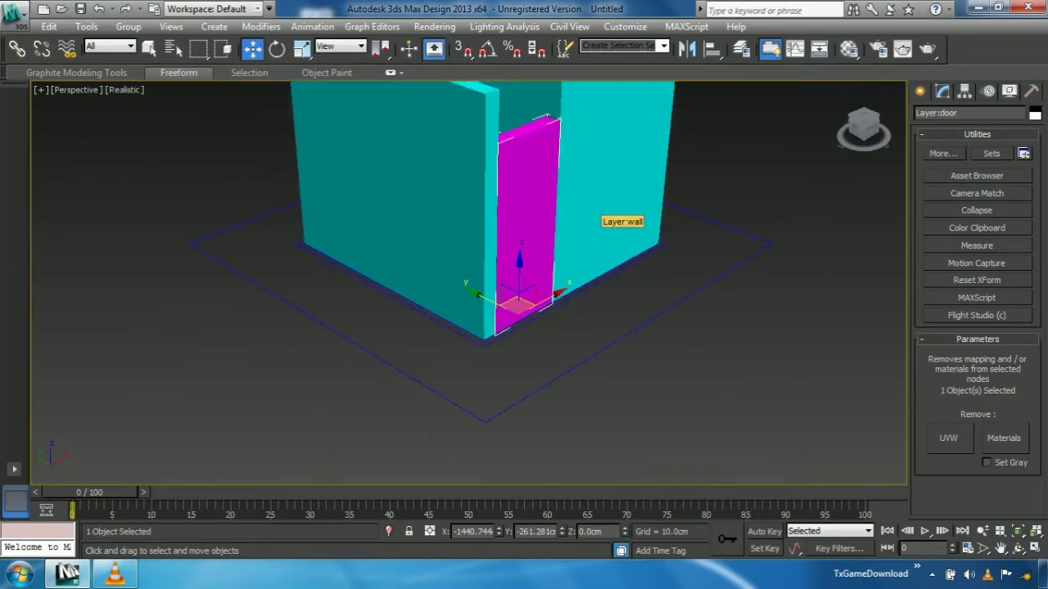
scroll(523, 245, down, 5)
scroll(524, 245, up, 7)
middle_drag(468, 282, 449, 334)
scroll(464, 257, down, 3)
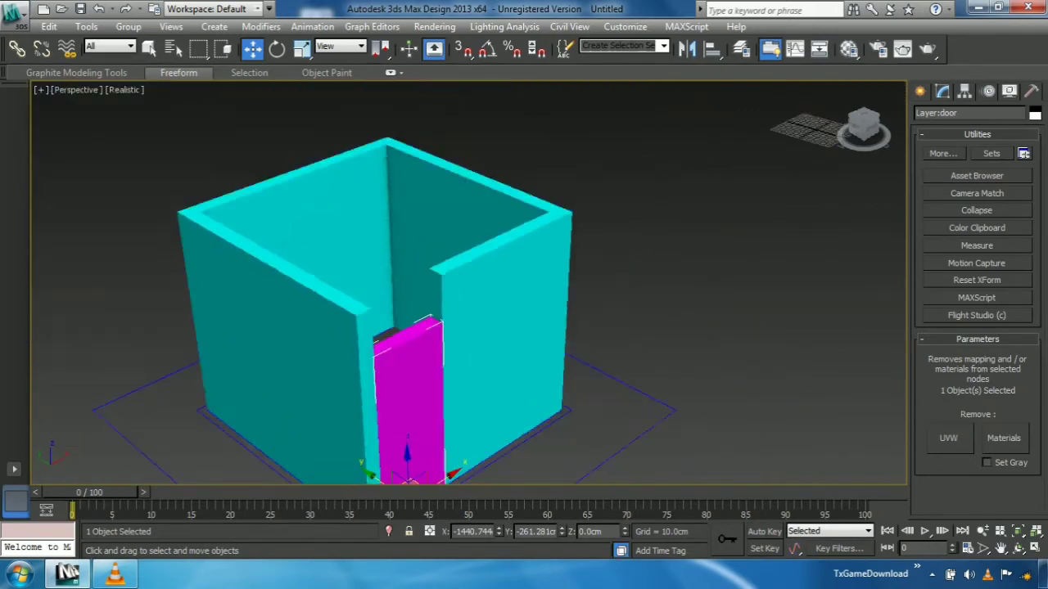
middle_drag(464, 258, 451, 176)
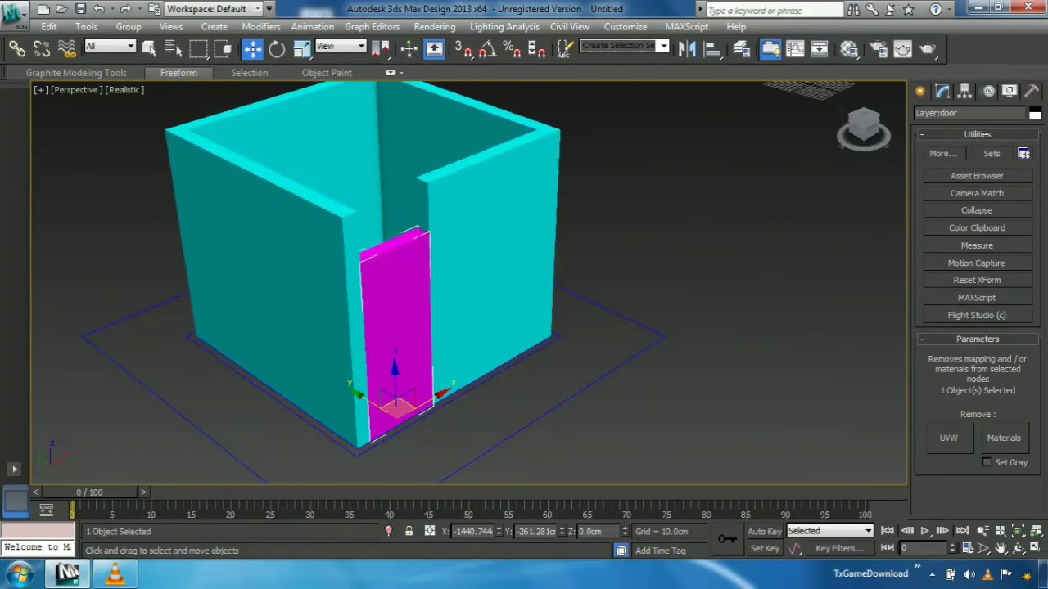
Start an AEC Extended wall with AutoGrid enabled and its width set to 20 cm
click(921, 91)
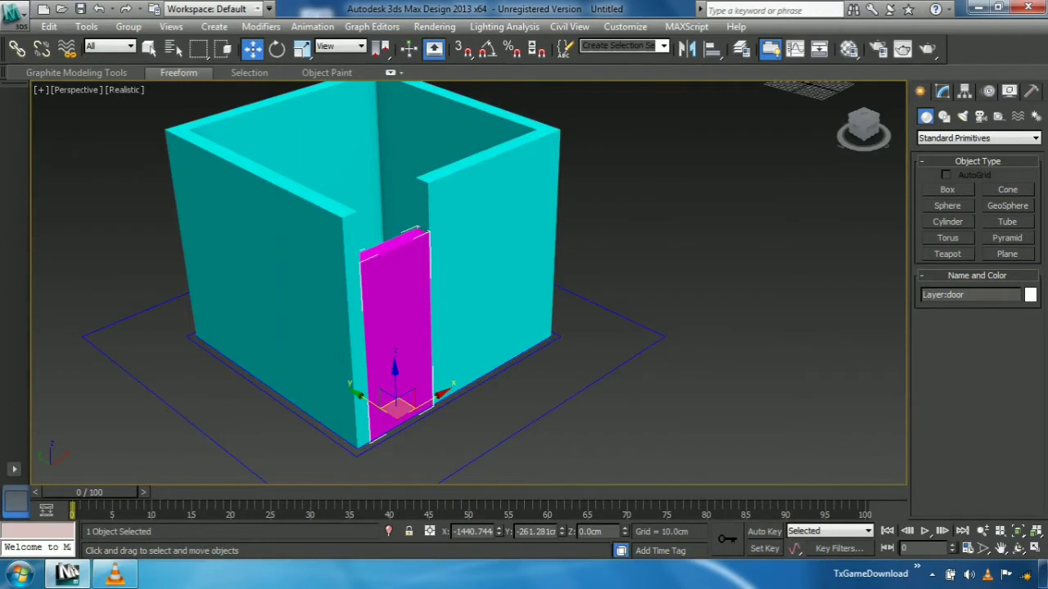
click(947, 189)
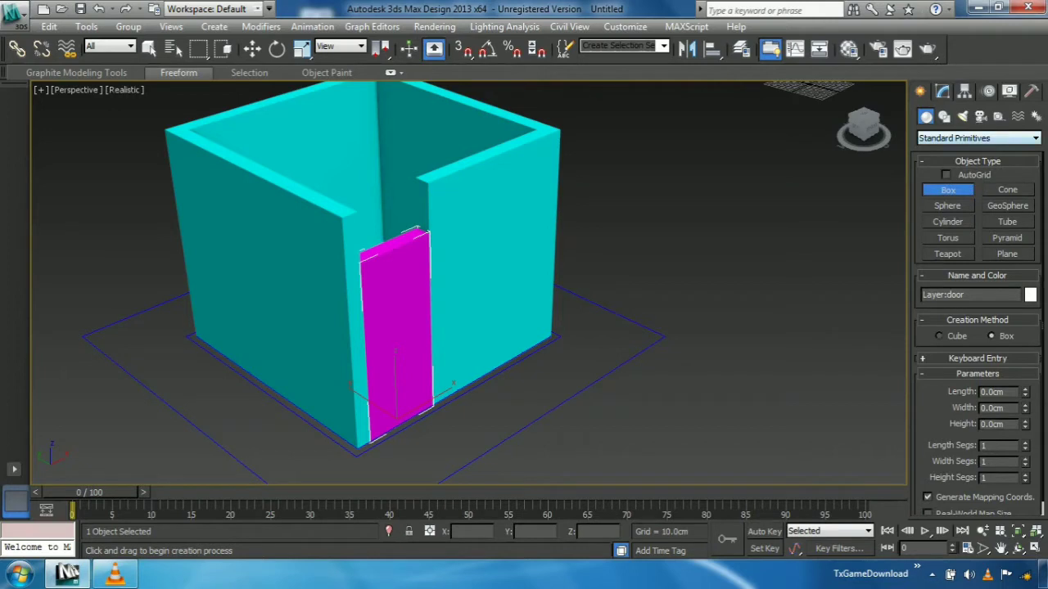
click(978, 138)
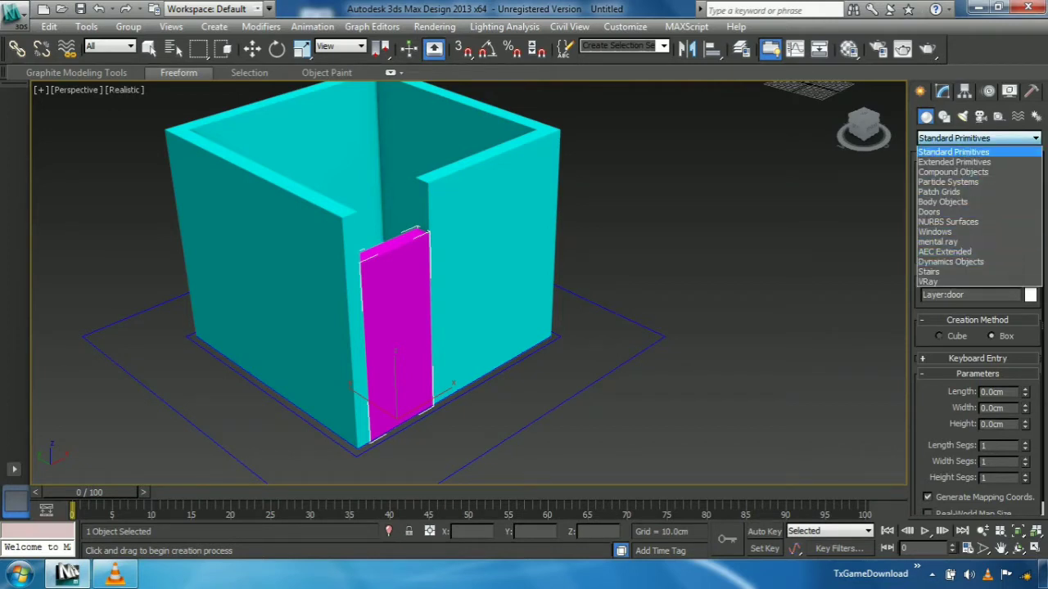
click(954, 152)
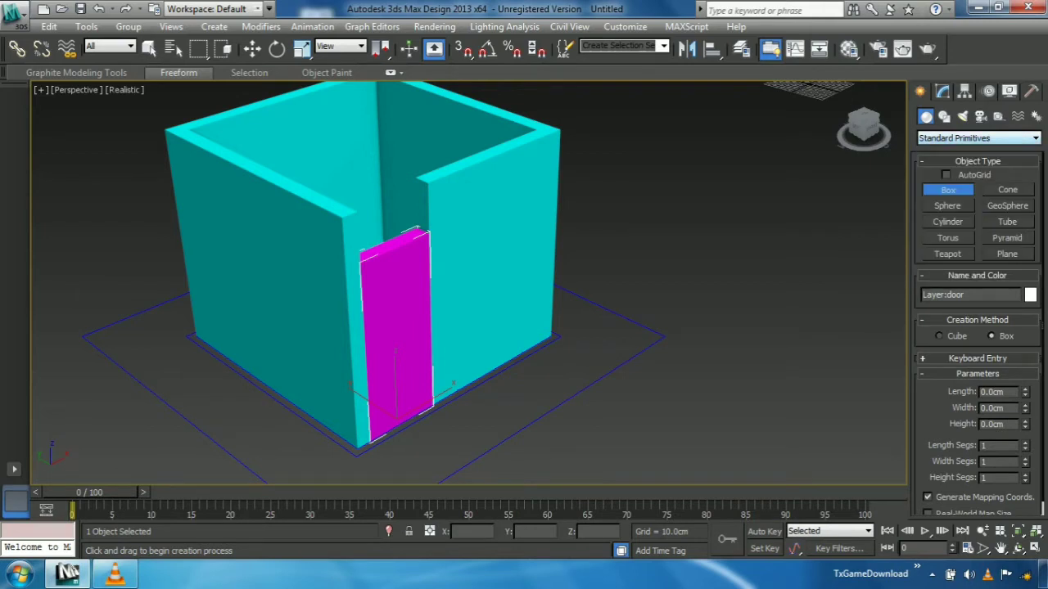
click(979, 137)
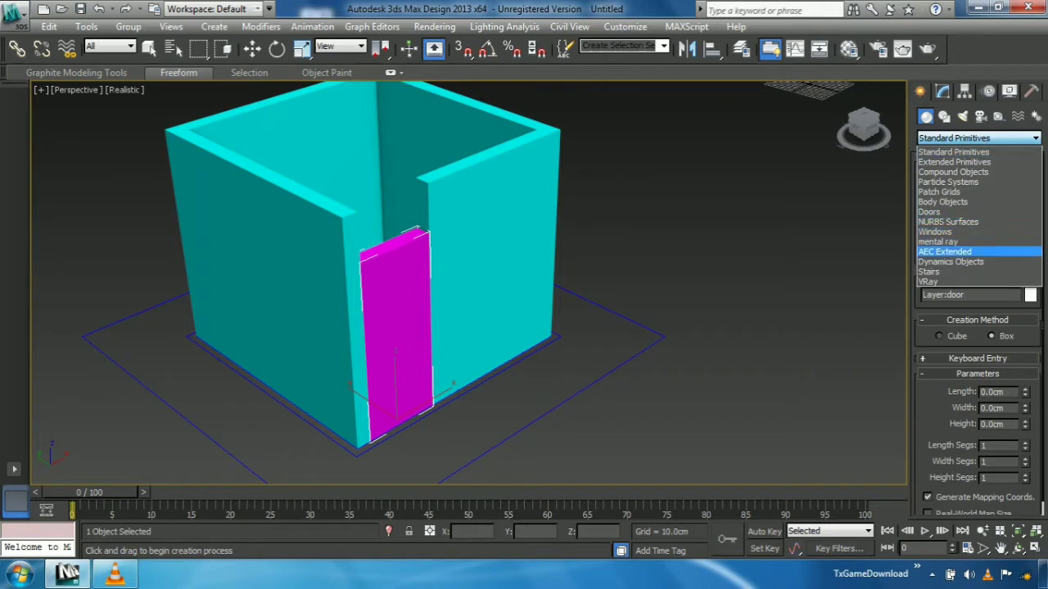
click(946, 251)
click(947, 206)
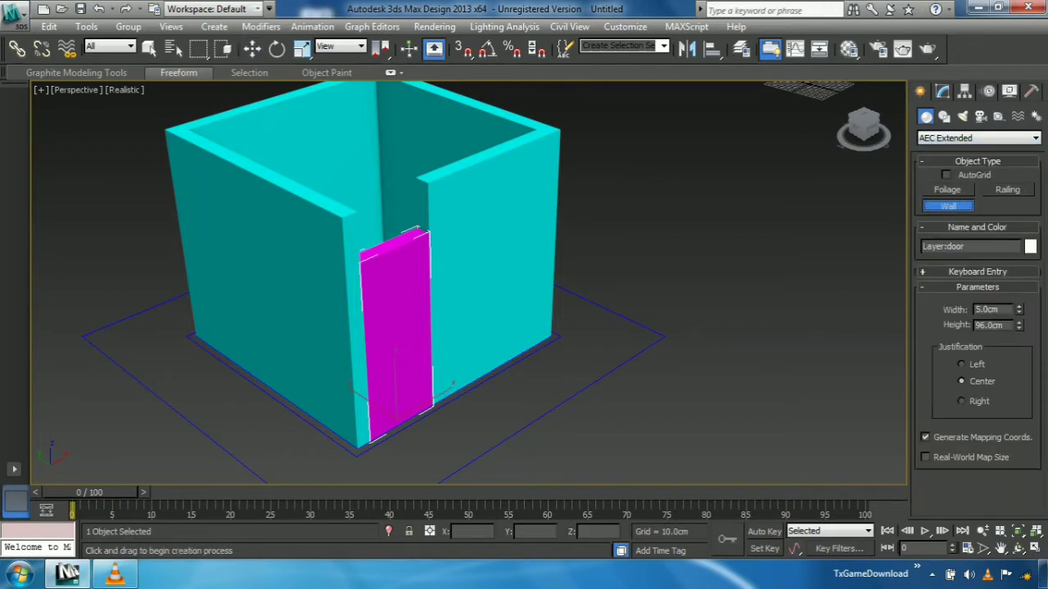
click(946, 175)
middle_drag(701, 191, 673, 236)
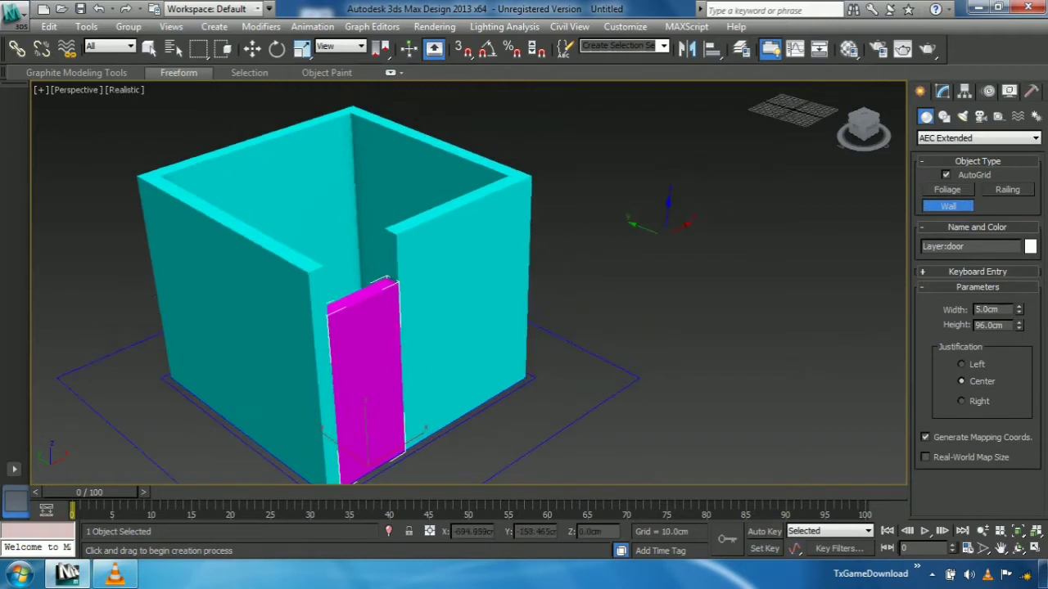
drag(1000, 309, 900, 309)
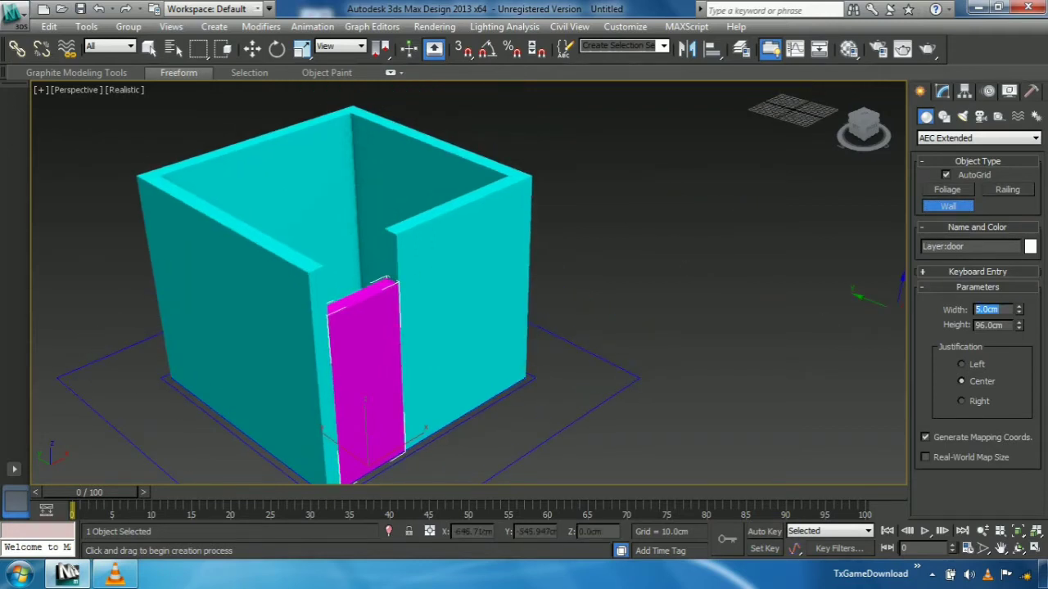
text(20)
key(Return)
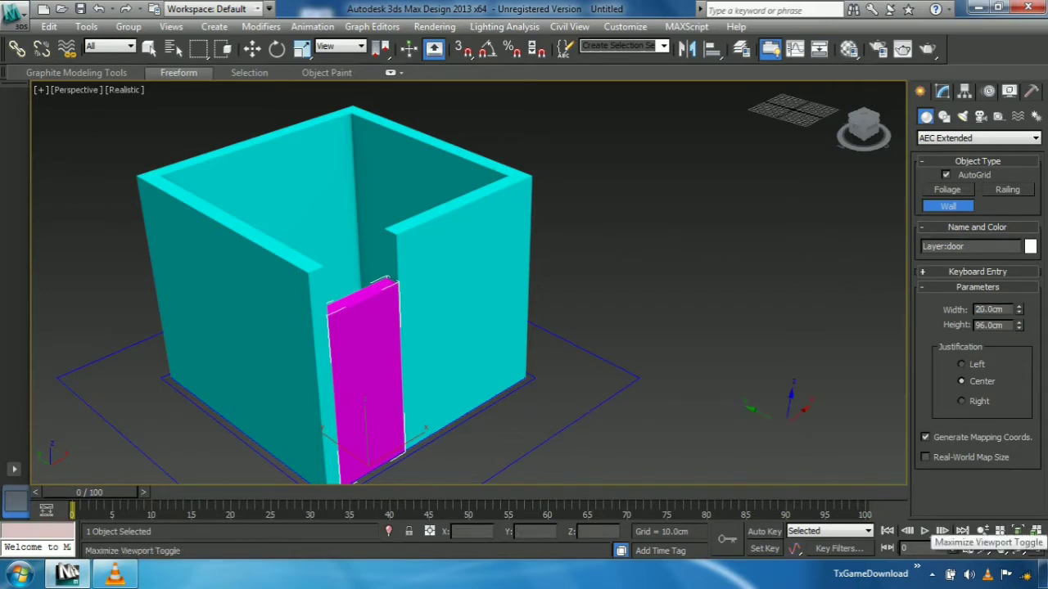
Show all four viewports and draw one wall segment across the doorway along the door's inner edge in the Top view
click(1035, 549)
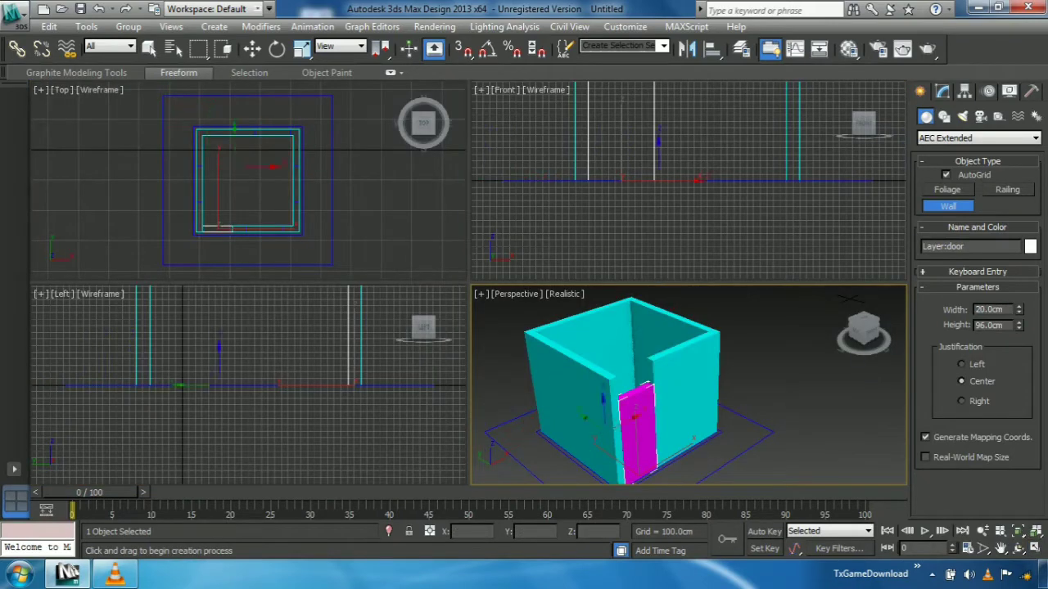
scroll(244, 214, up, 6)
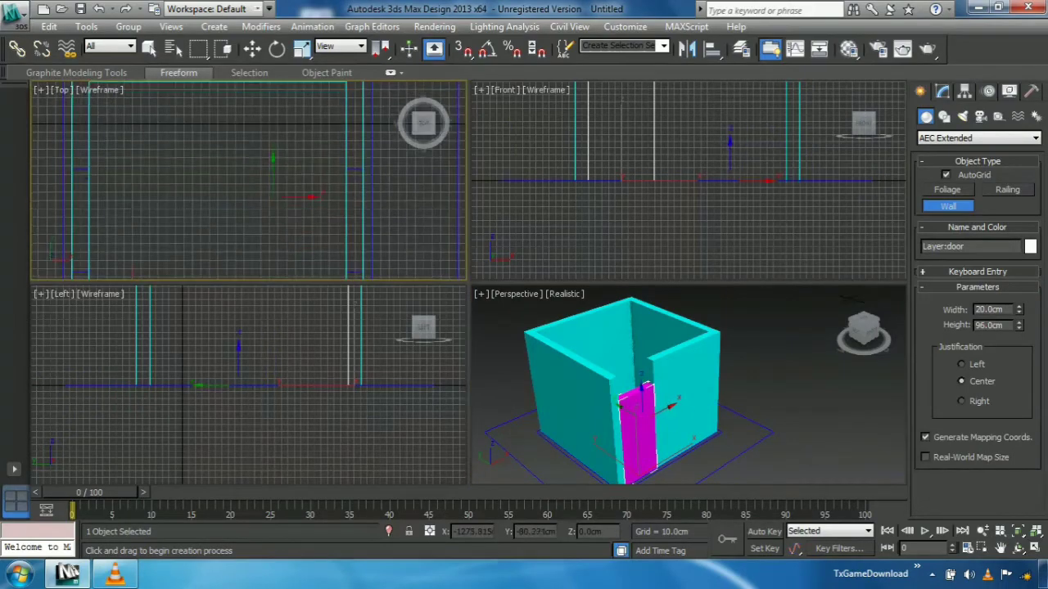
middle_drag(300, 212, 367, 184)
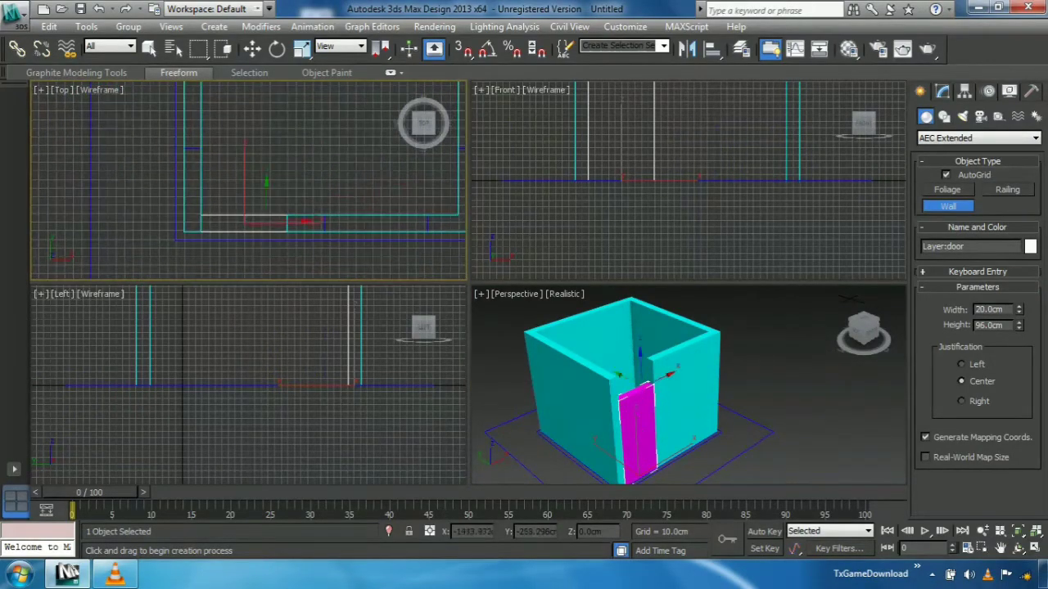
middle_drag(215, 223, 234, 187)
scroll(229, 187, up, 2)
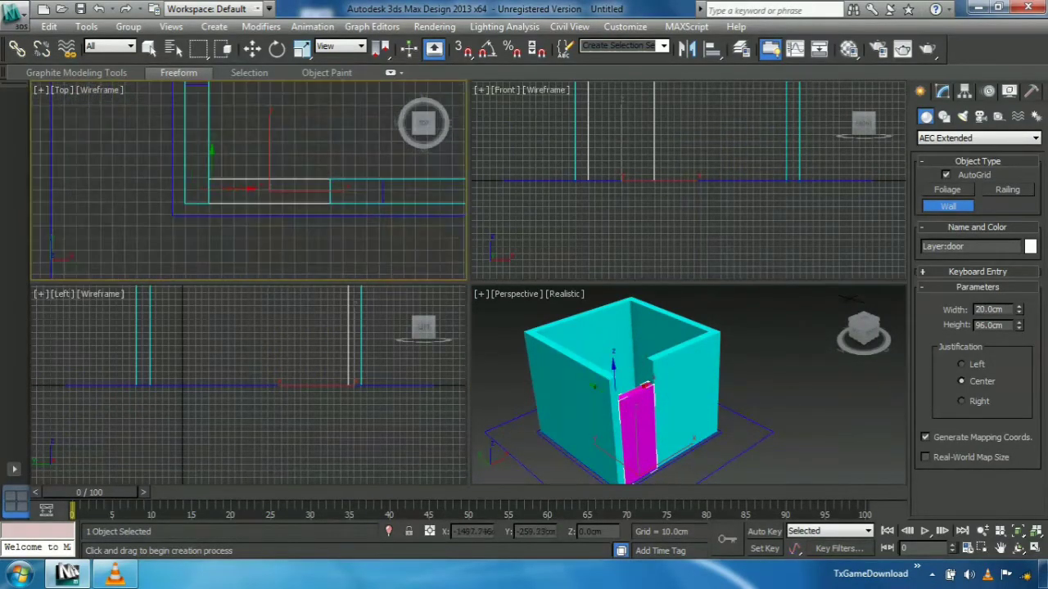
key(w)
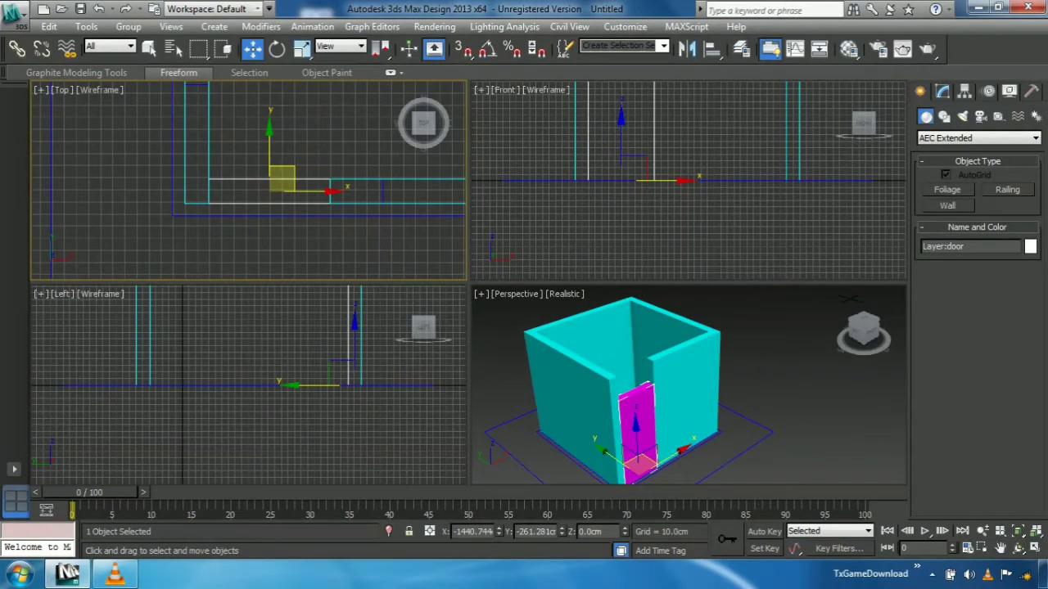
click(948, 206)
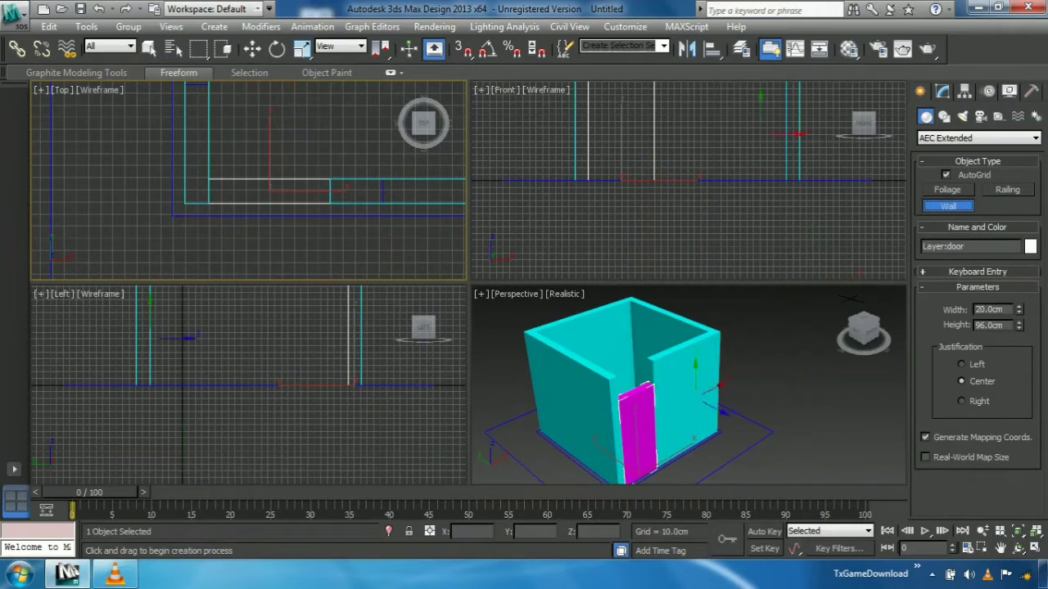
mouse_move(215, 187)
middle_down()
mouse_move(237, 163)
mouse_move(221, 171)
middle_up()
scroll(237, 163, up, 3)
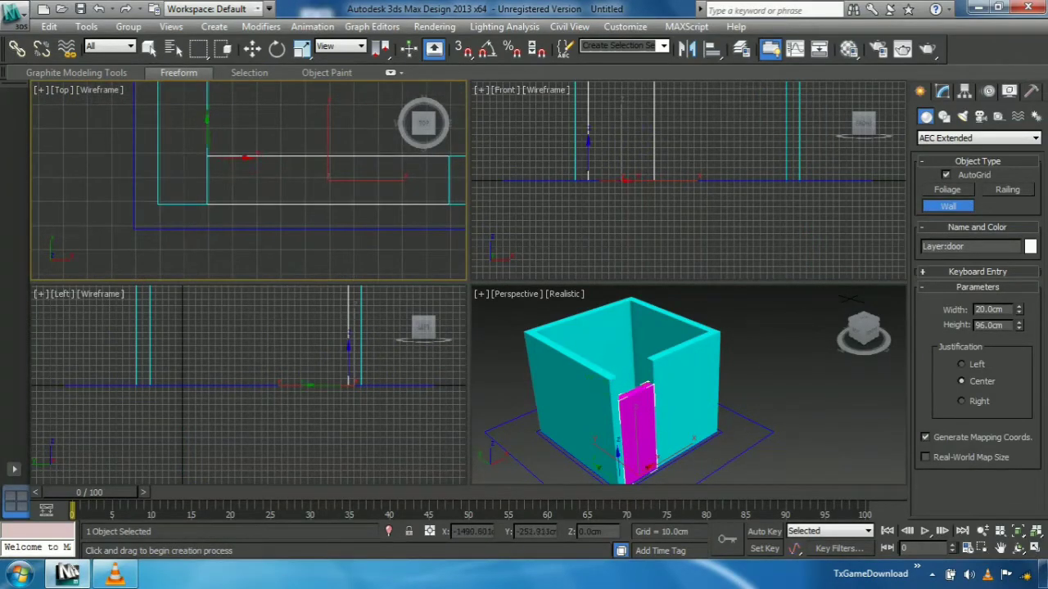
drag(207, 158, 448, 158)
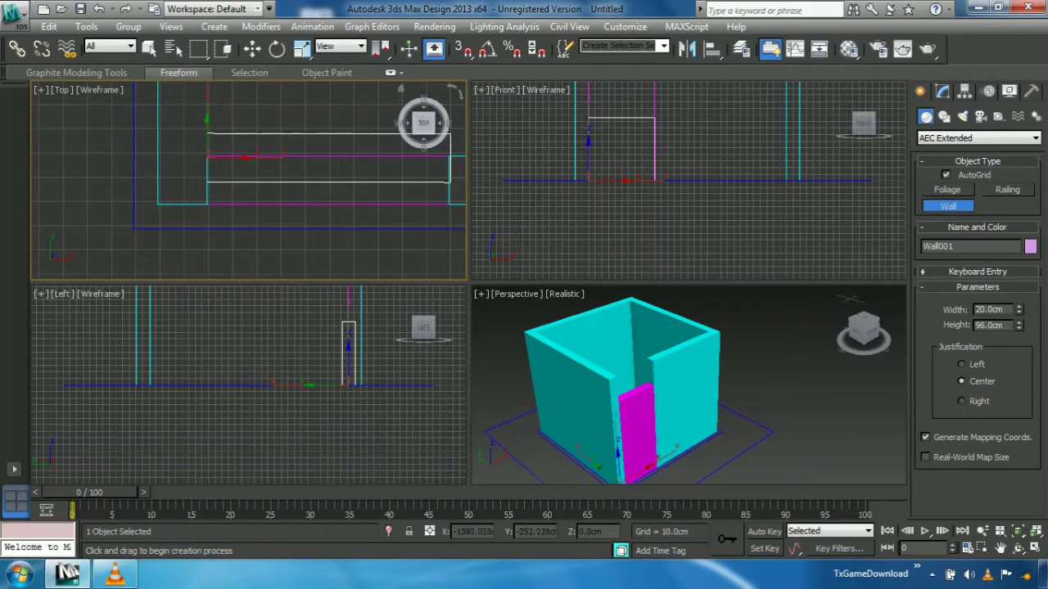
click(450, 157)
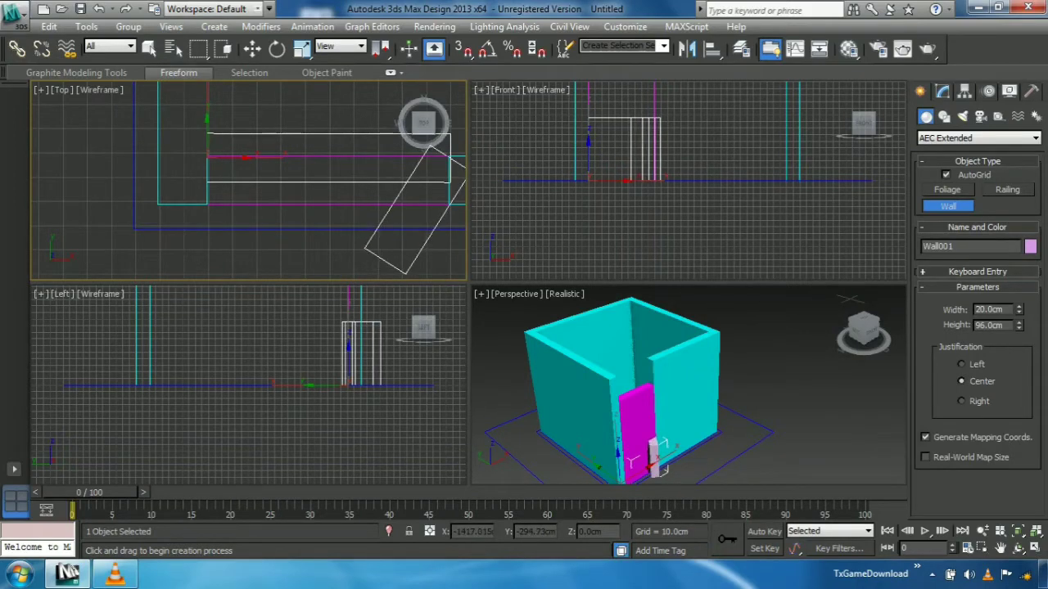
right_click(384, 261)
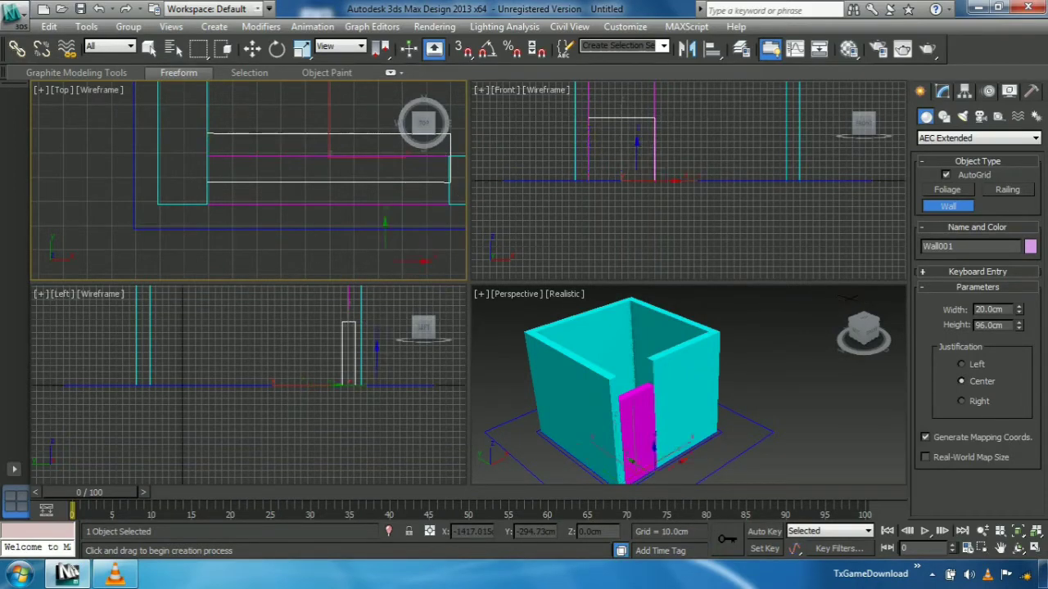
middle_drag(477, 139, 554, 190)
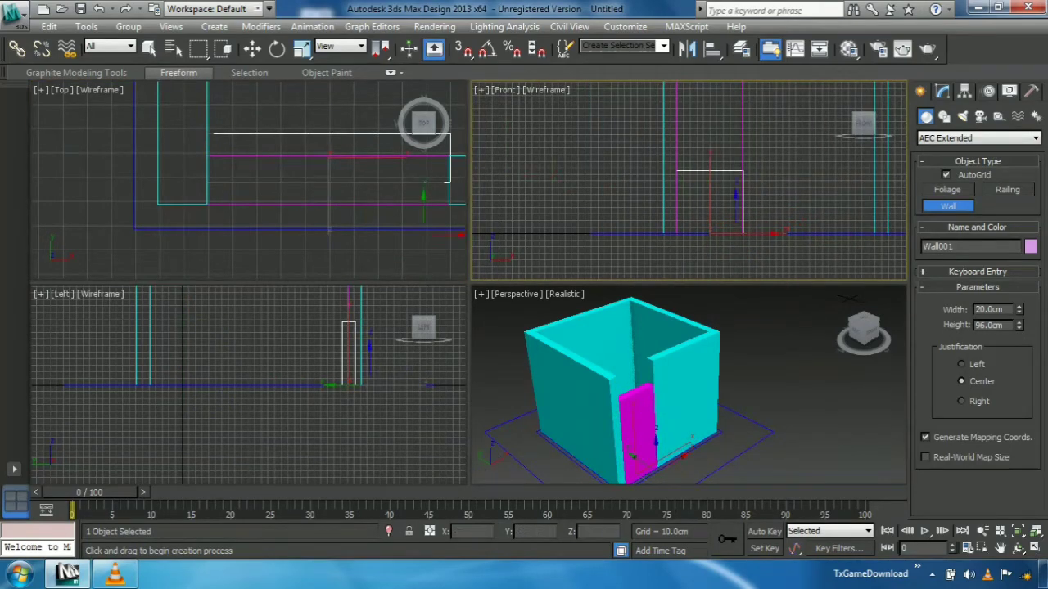
middle_drag(416, 121, 346, 181)
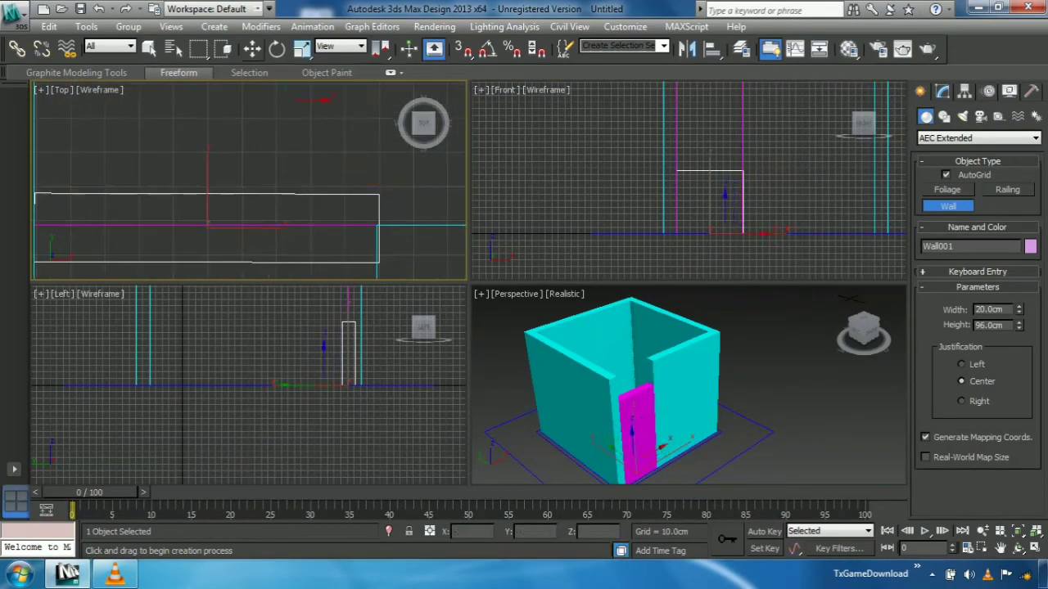
Move the new wall piece off the door toward the room interior in the Top view, and raise it above the walls in the Left view
click(252, 48)
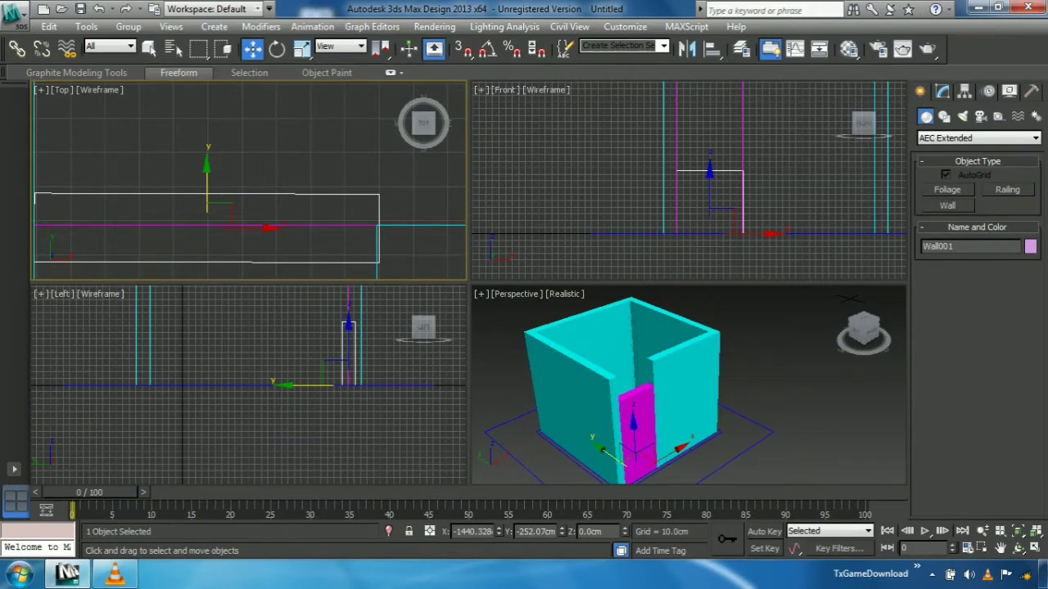
drag(207, 180, 207, 127)
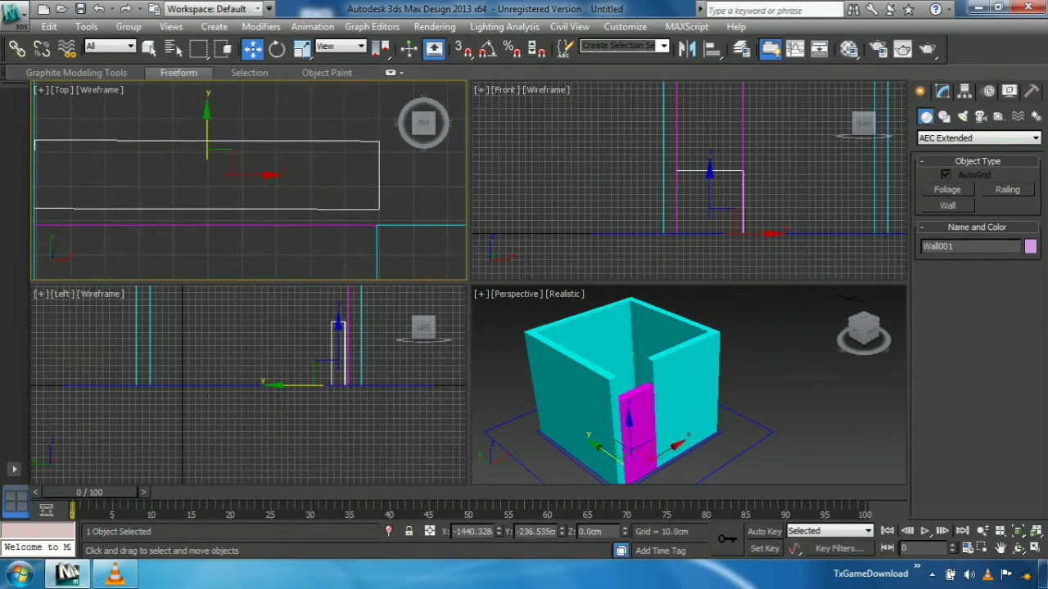
drag(338, 340, 339, 286)
middle_drag(328, 328, 385, 404)
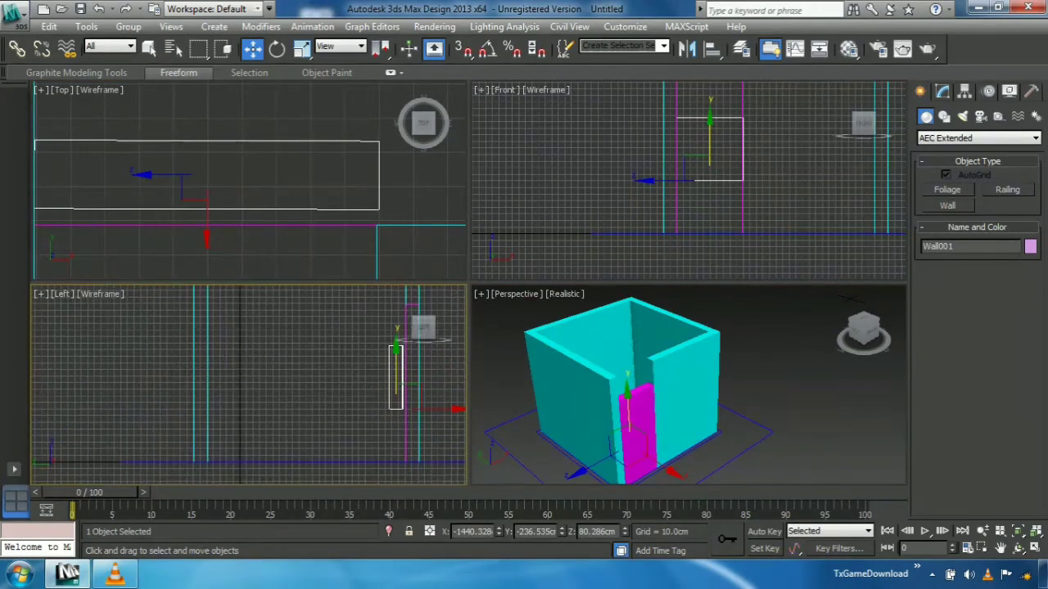
drag(396, 373, 396, 287)
middle_drag(393, 315, 310, 346)
drag(313, 319, 313, 291)
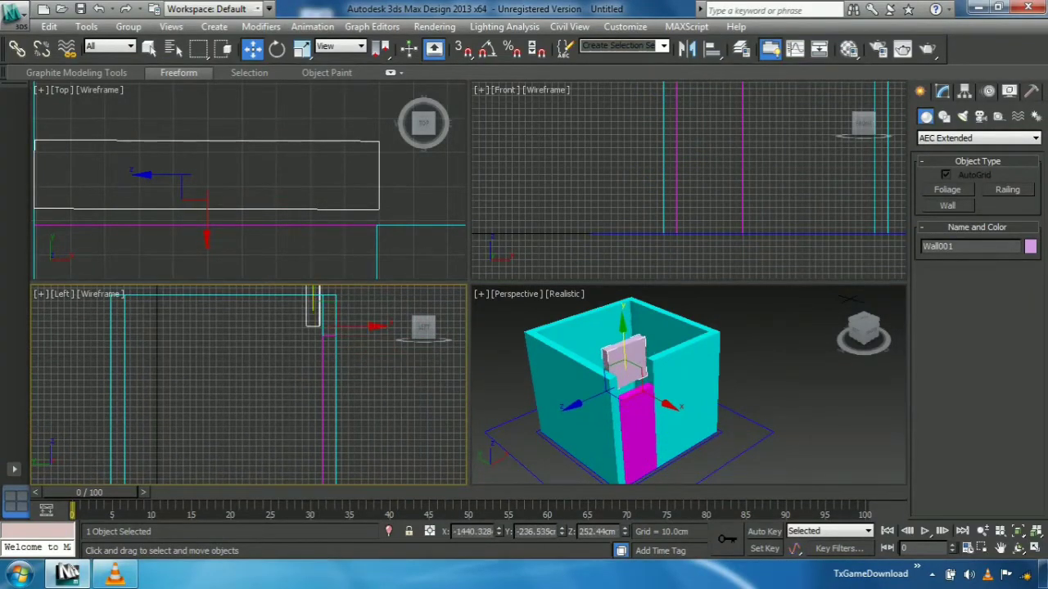
middle_drag(312, 297, 321, 372)
drag(321, 340, 321, 297)
click(278, 327)
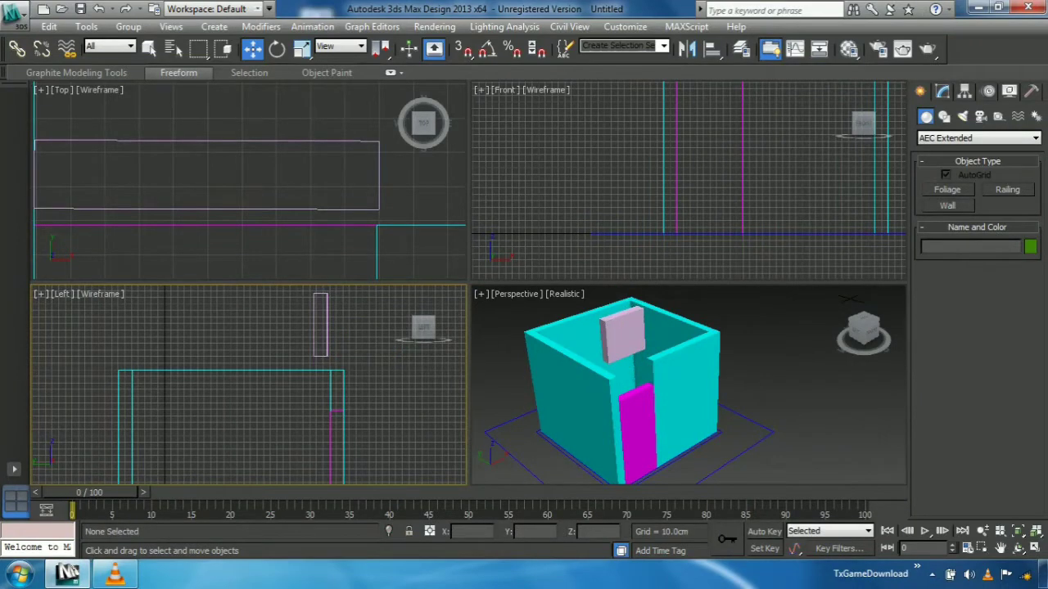
Maximize the Perspective view and examine the raised wall piece against the door opening from near and far
click(775, 369)
click(1036, 548)
middle_drag(360, 328, 461, 323)
scroll(461, 322, up, 3)
middle_drag(447, 213, 403, 369)
click(399, 307)
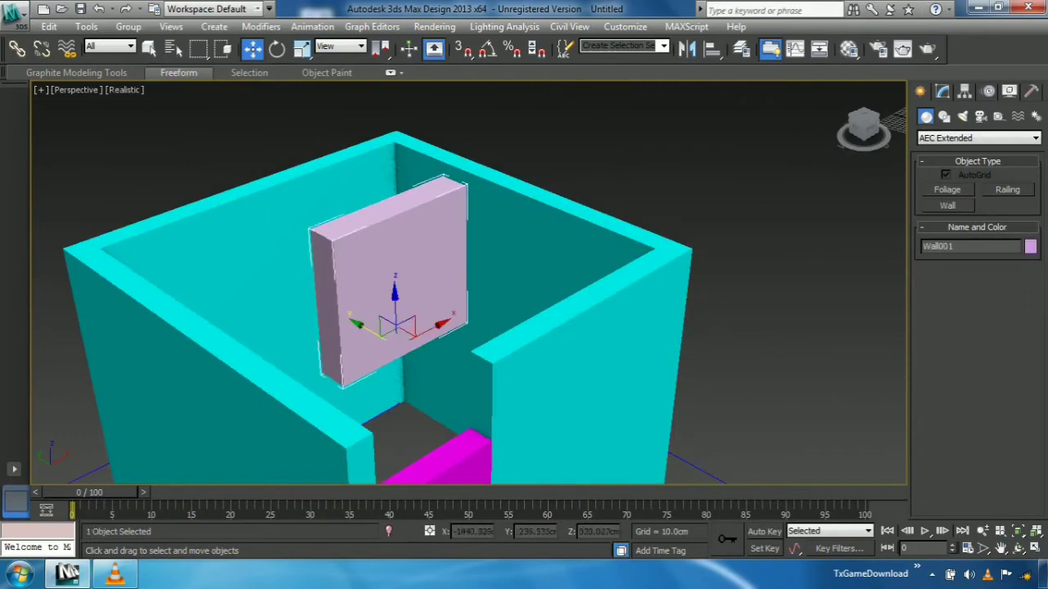
middle_drag(398, 307, 424, 181)
scroll(466, 262, down, 5)
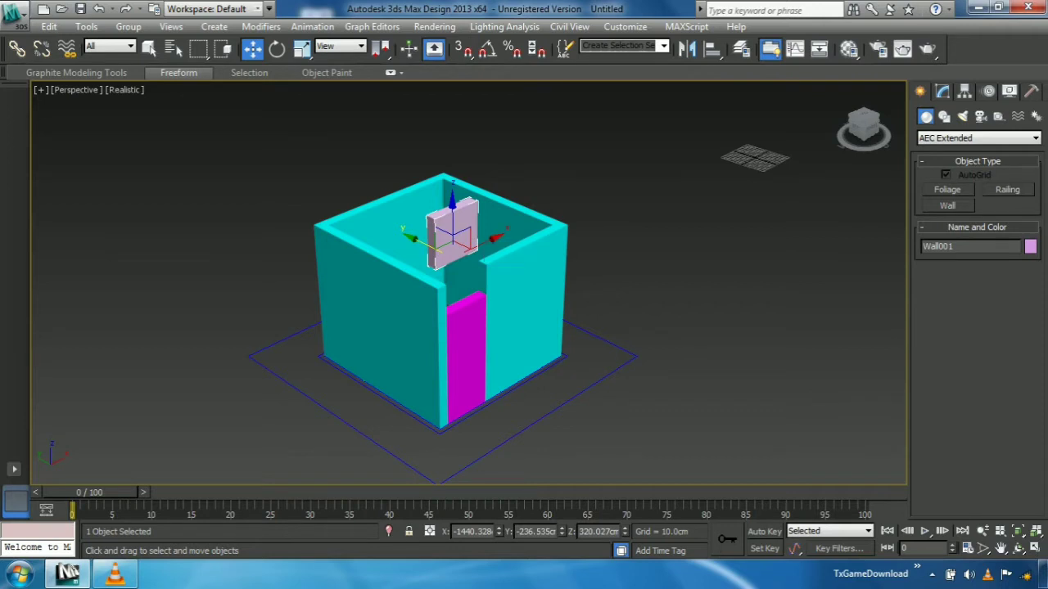
Try to move the raised wall piece toward the door side together with the room walls
shift+drag(452, 238, 473, 264)
click(606, 193)
ctrl+drag(524, 311, 540, 323)
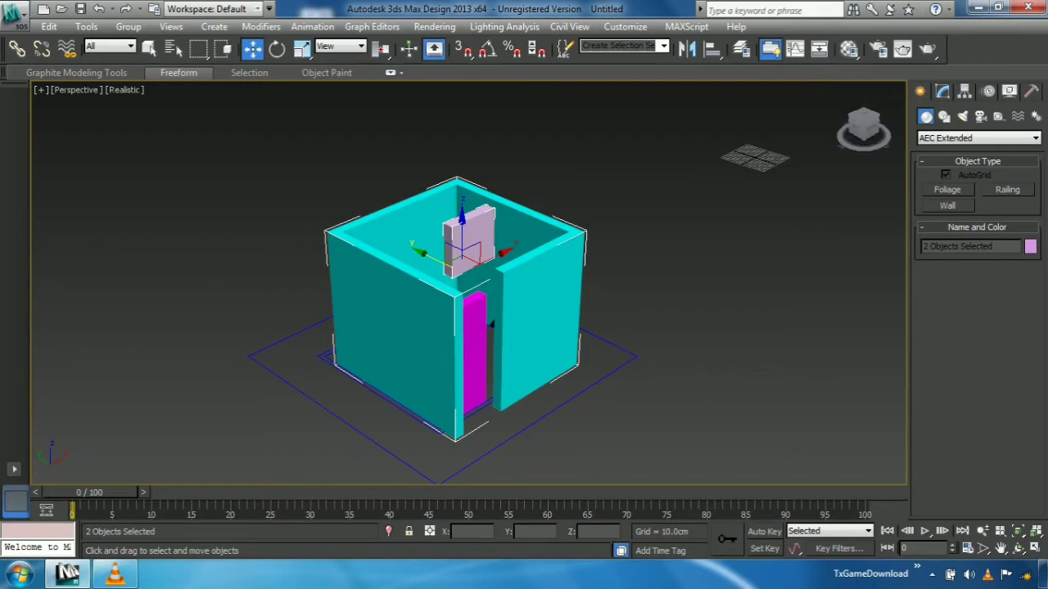
key(super)
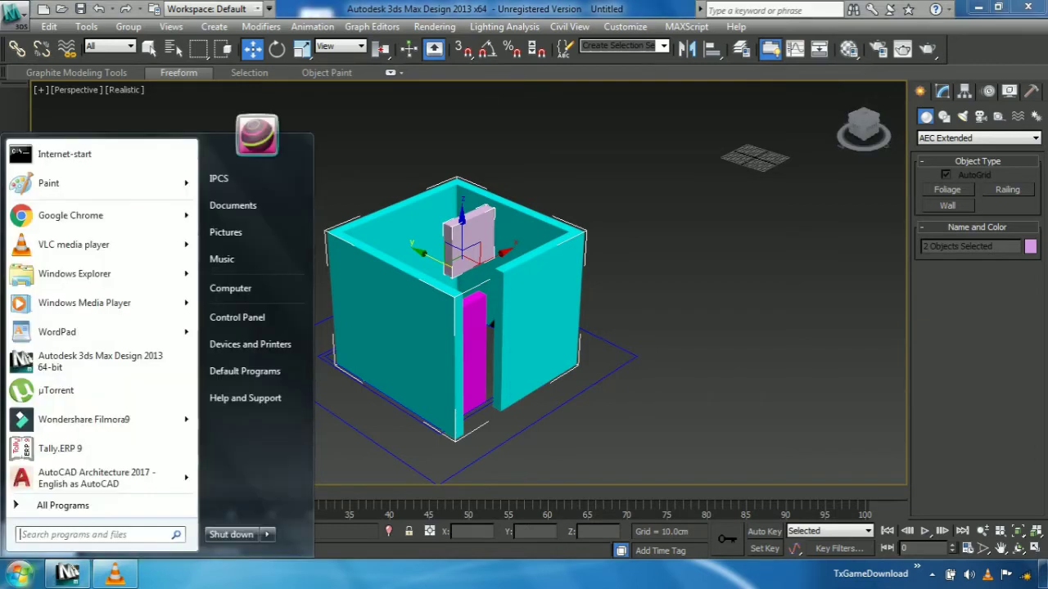
click(721, 319)
Move the room walls back along Y until they line up with the door again
scroll(474, 327, up, 5)
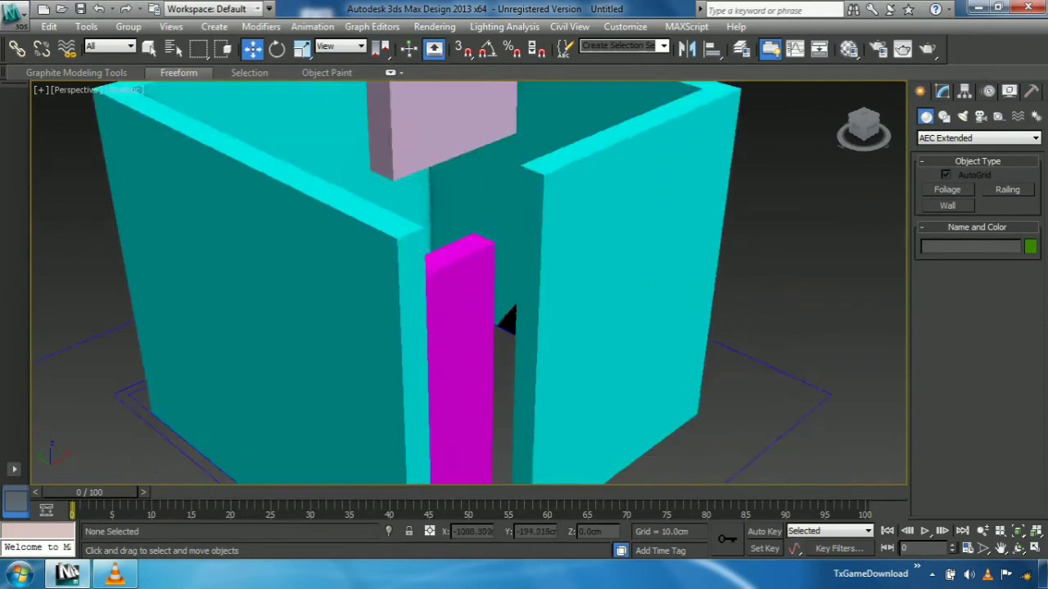
scroll(565, 295, down, 3)
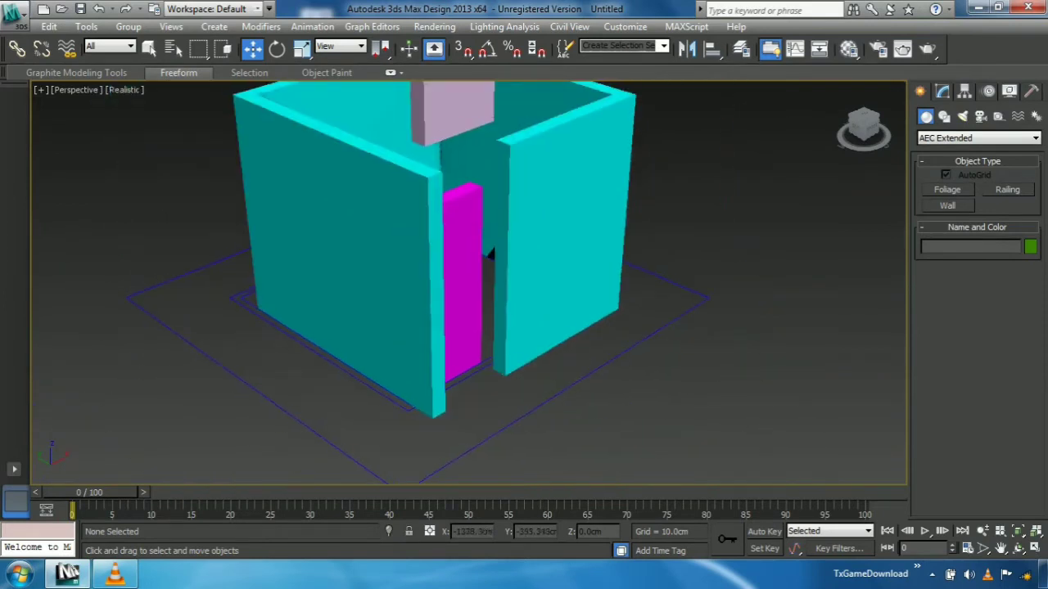
middle_drag(565, 295, 576, 314)
click(573, 307)
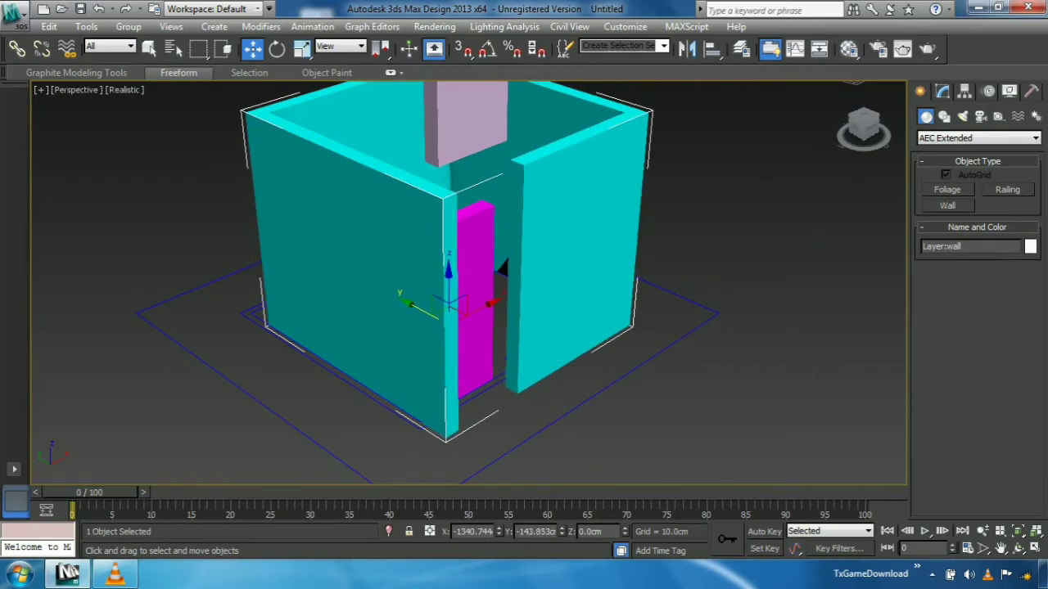
drag(502, 268, 488, 158)
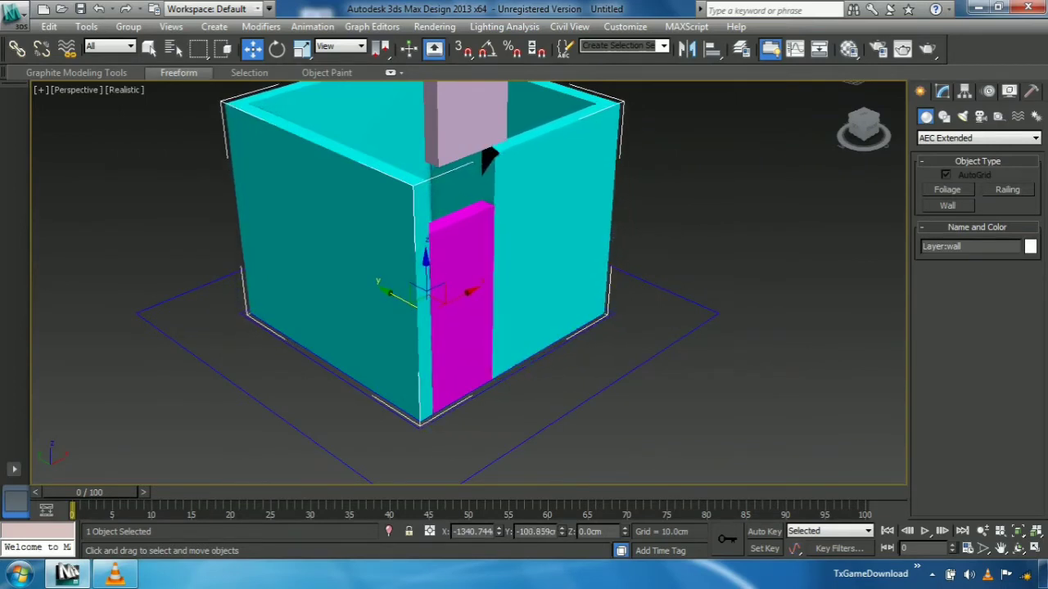
drag(399, 297, 403, 301)
Select the raised wall piece and move it outward along Y, in front of the door opening
click(540, 364)
middle_drag(540, 365, 568, 478)
middle_drag(517, 292, 516, 278)
click(516, 278)
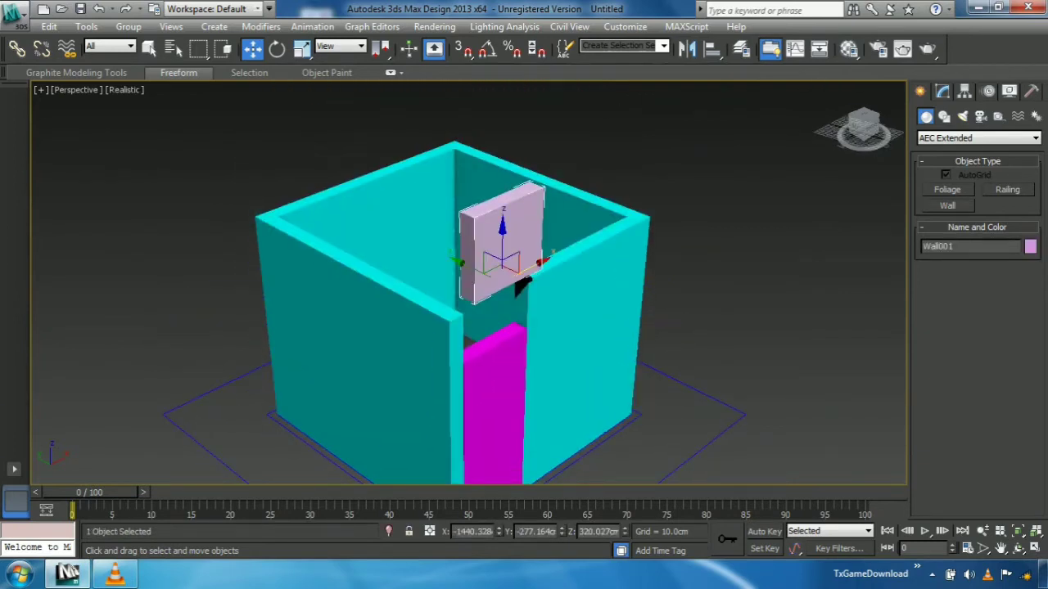
drag(517, 281, 525, 295)
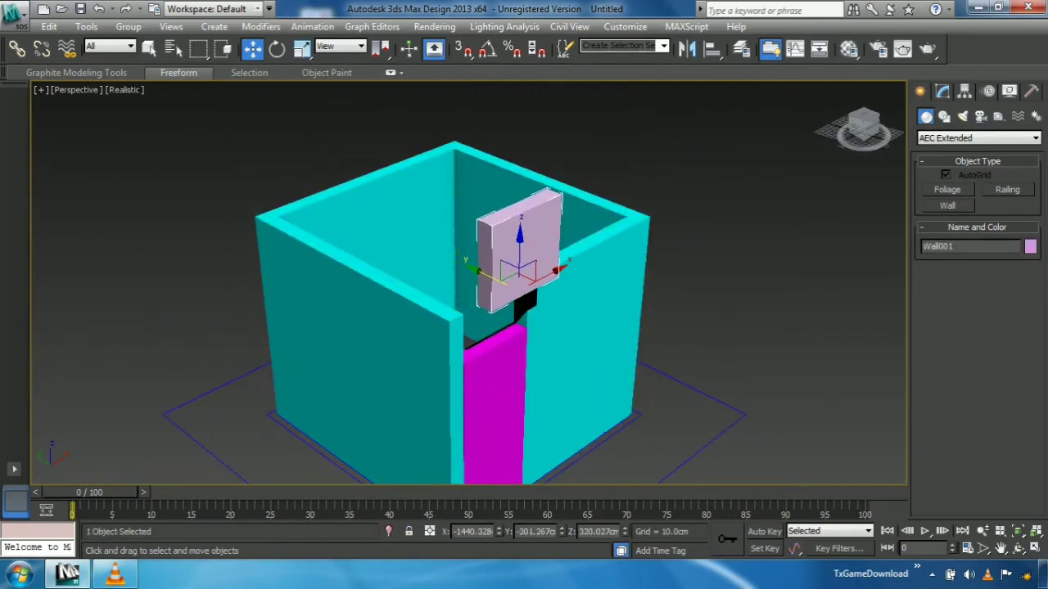
alt+middle_drag(524, 293, 414, 310)
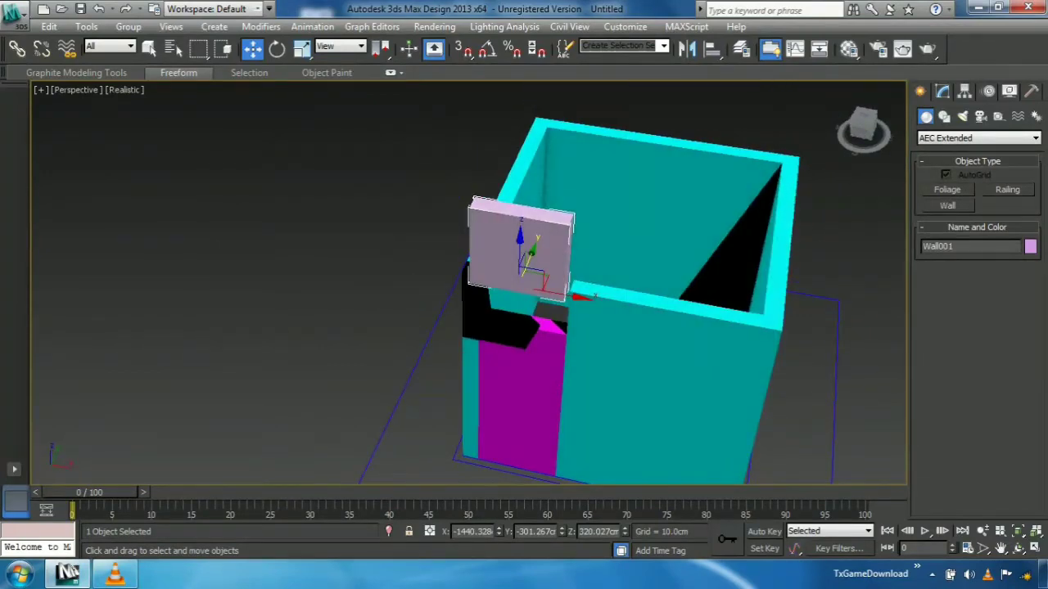
scroll(457, 307, up, 5)
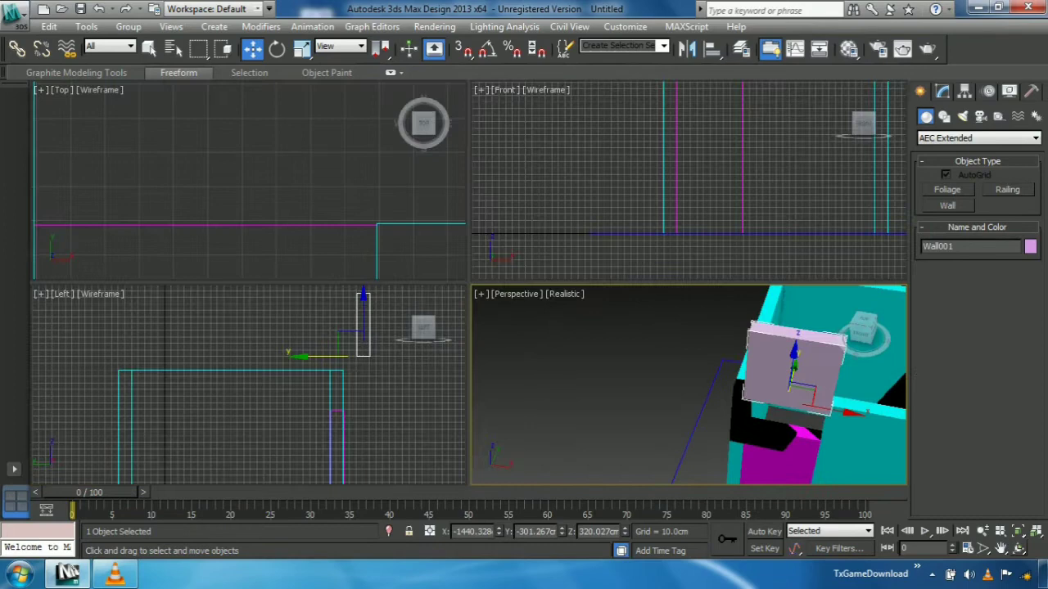
Show all four viewports and lower the wall piece in the Front view until its bottom edge rests on the door's top edge
click(1035, 547)
scroll(626, 246, down, 6)
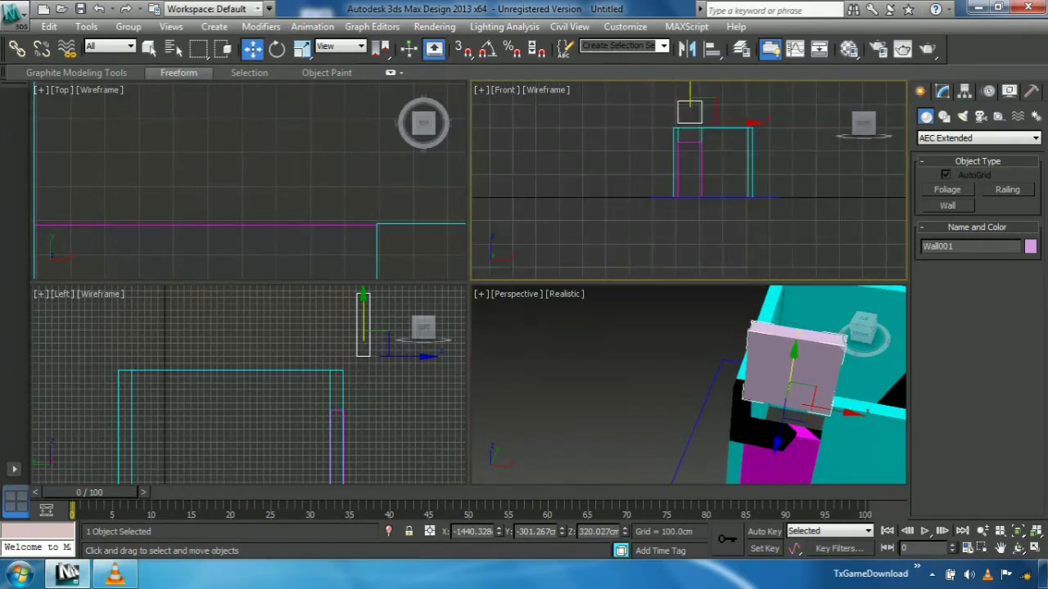
scroll(657, 170, up, 5)
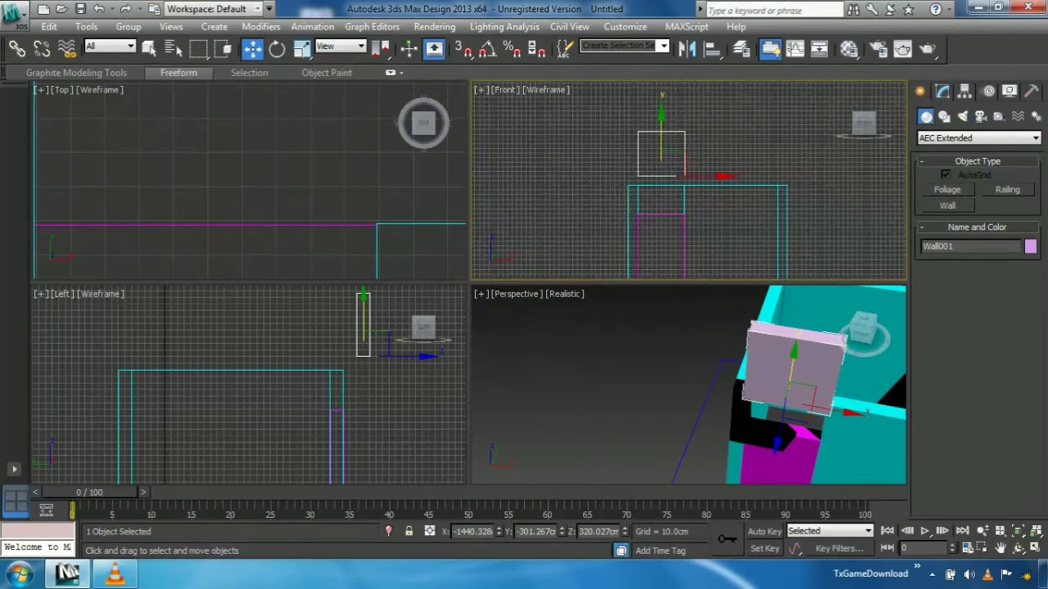
drag(650, 137, 650, 187)
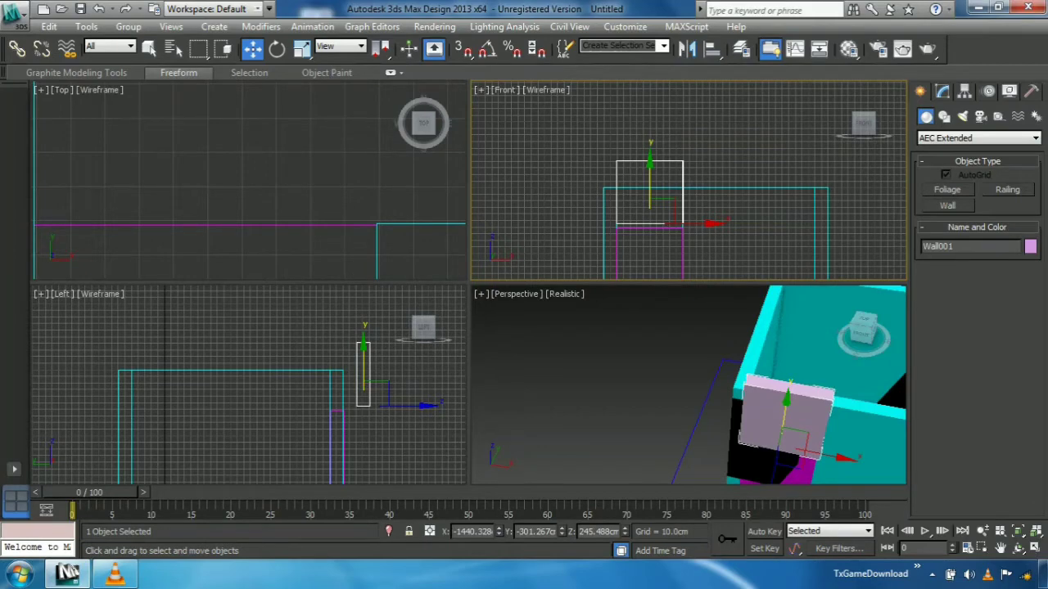
click(562, 536)
click(562, 535)
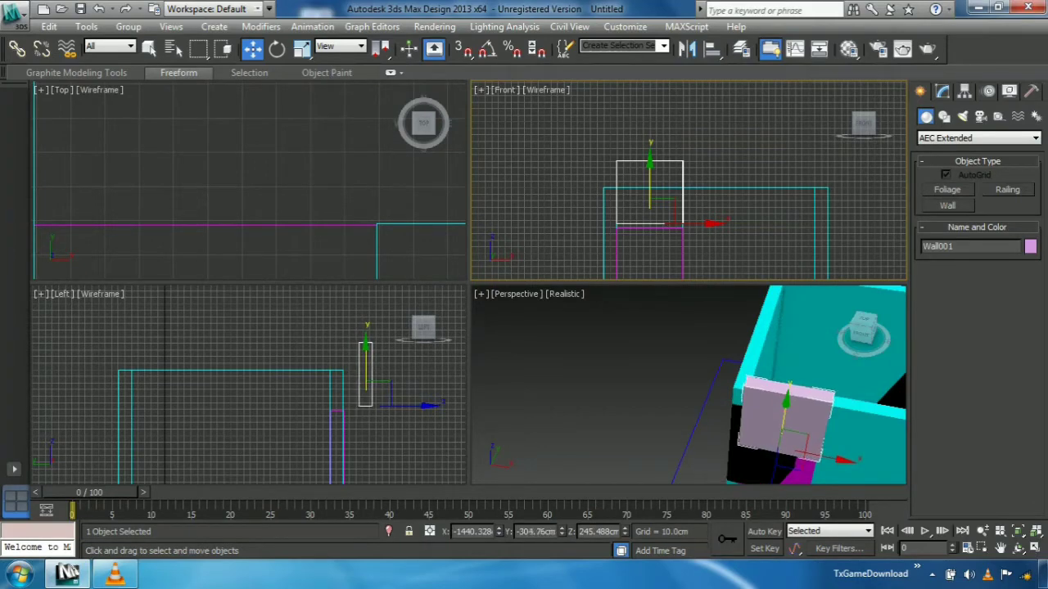
click(563, 536)
drag(650, 182, 650, 185)
Slide the wall piece sideways in the Left view until it sits directly above the door within the wall thickness
middle_drag(278, 188, 242, 168)
scroll(231, 325, down, 3)
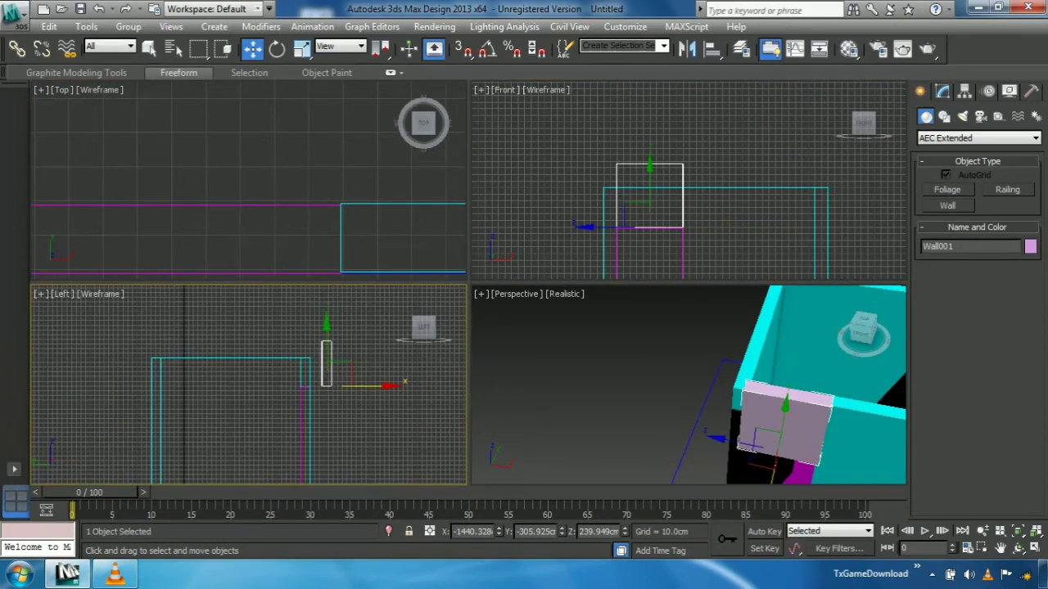
drag(325, 364, 350, 386)
Nudge the wall piece in the Top view to about X -1441 cm, Y -260.81 cm, so its outline matches the door opening
middle_drag(278, 189, 270, 202)
scroll(246, 176, down, 6)
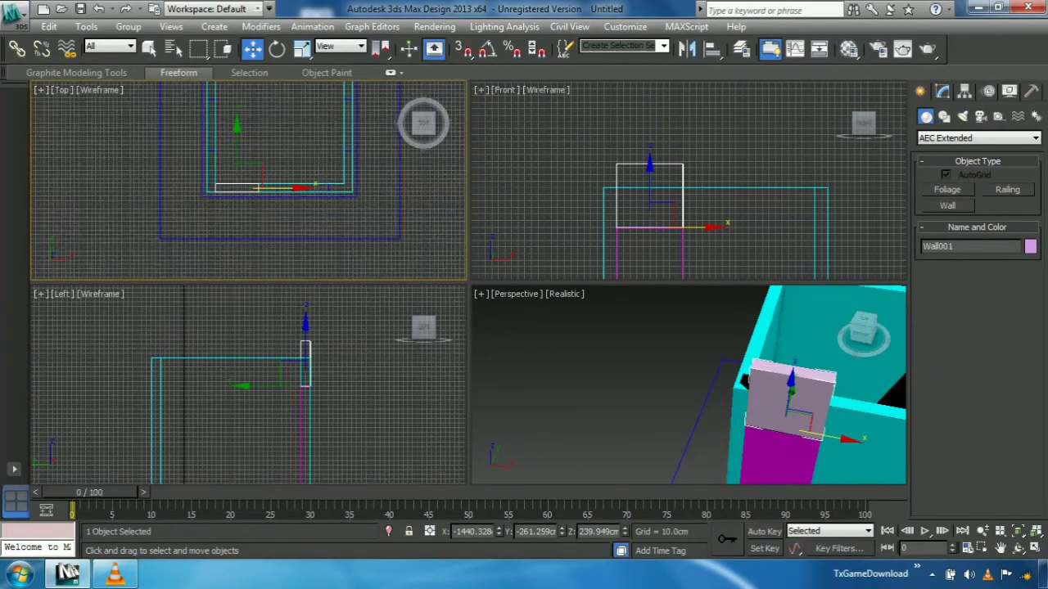
scroll(246, 175, up, 3)
scroll(246, 176, up, 4)
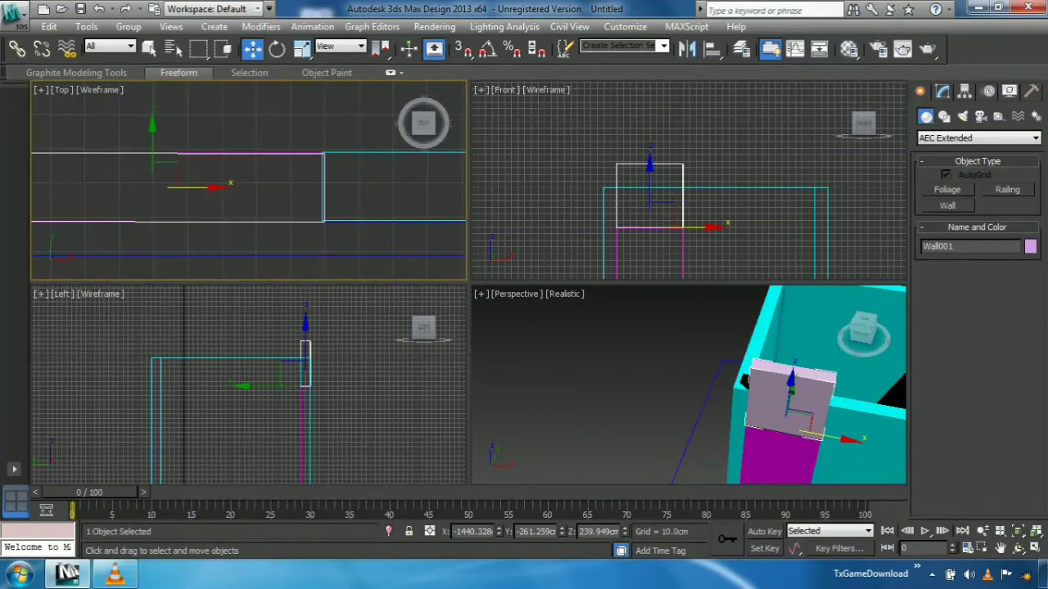
middle_drag(246, 175, 306, 172)
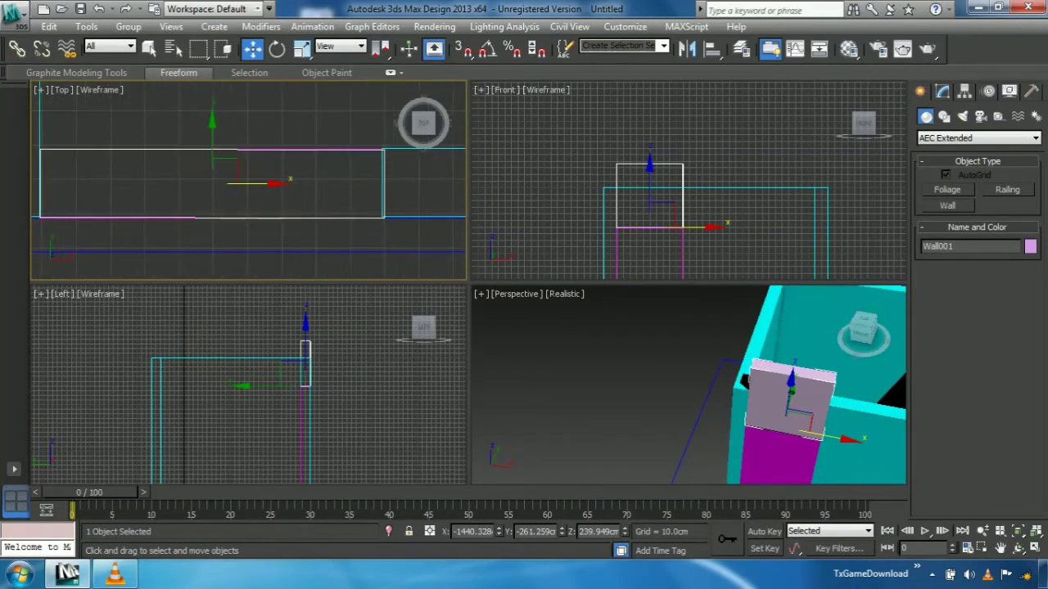
key(Up)
key(Up)
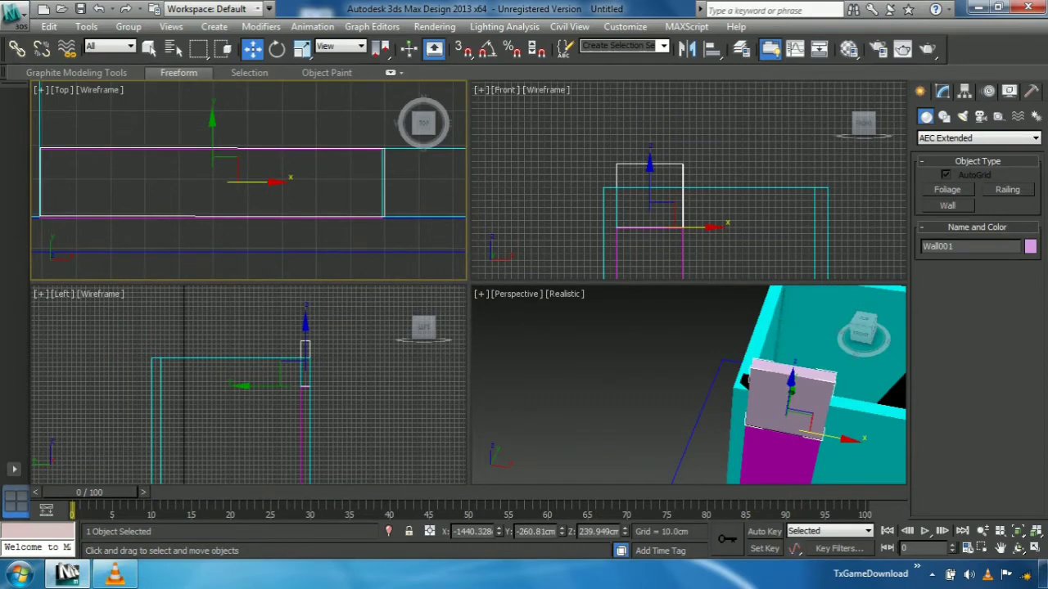
key(Right)
key(Right)
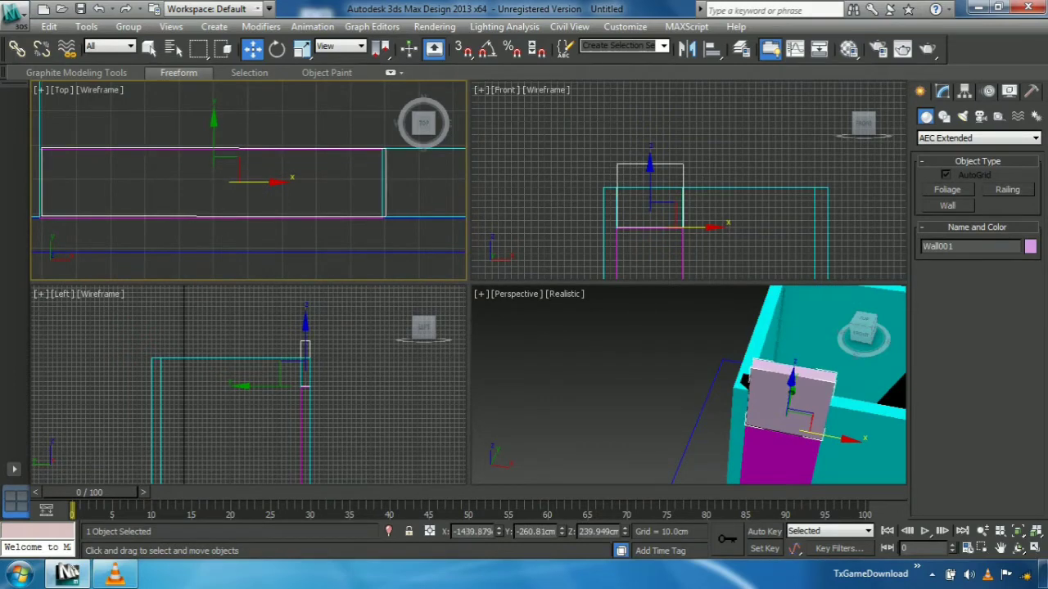
key(Left)
key(Left)
key(Left)
key(Left)
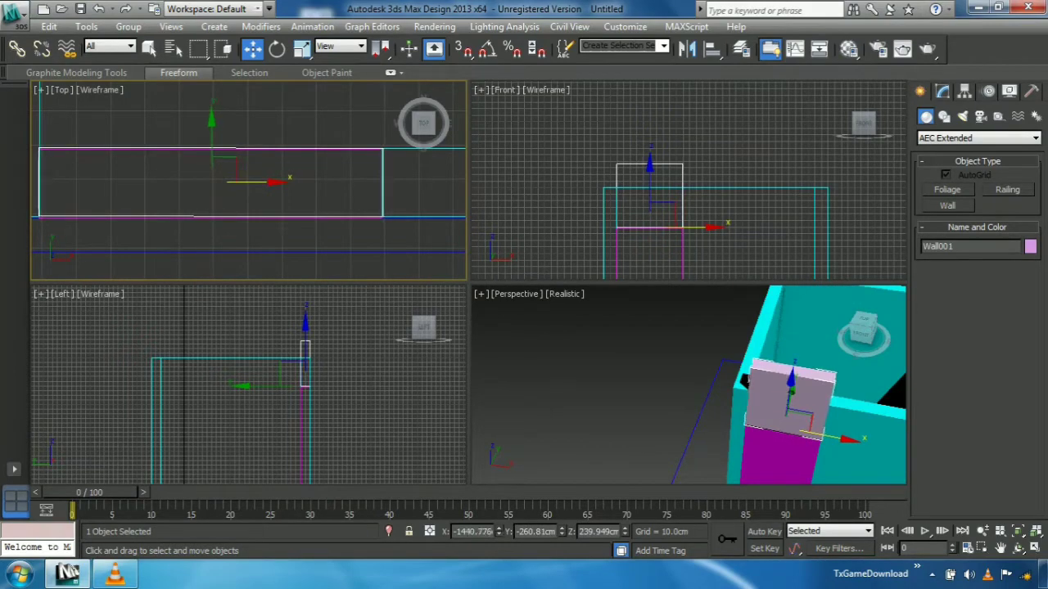
key(Left)
Maximize the Perspective view, add an Edit Poly modifier to the wall piece, and select its top polygon
middle_drag(689, 385, 680, 374)
key(alt+w)
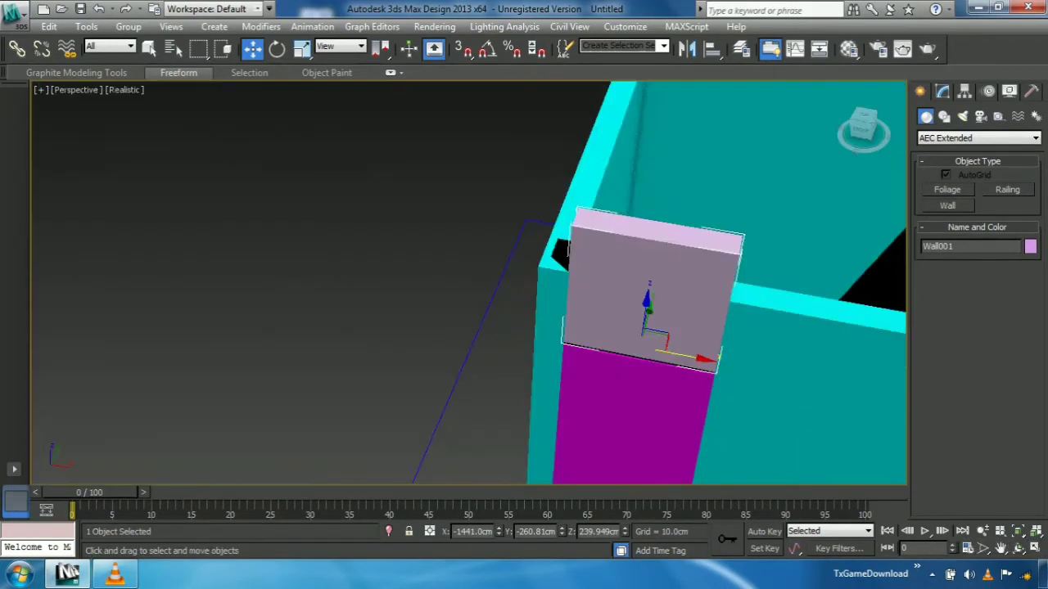
scroll(541, 279, up, 1)
middle_drag(685, 377, 562, 427)
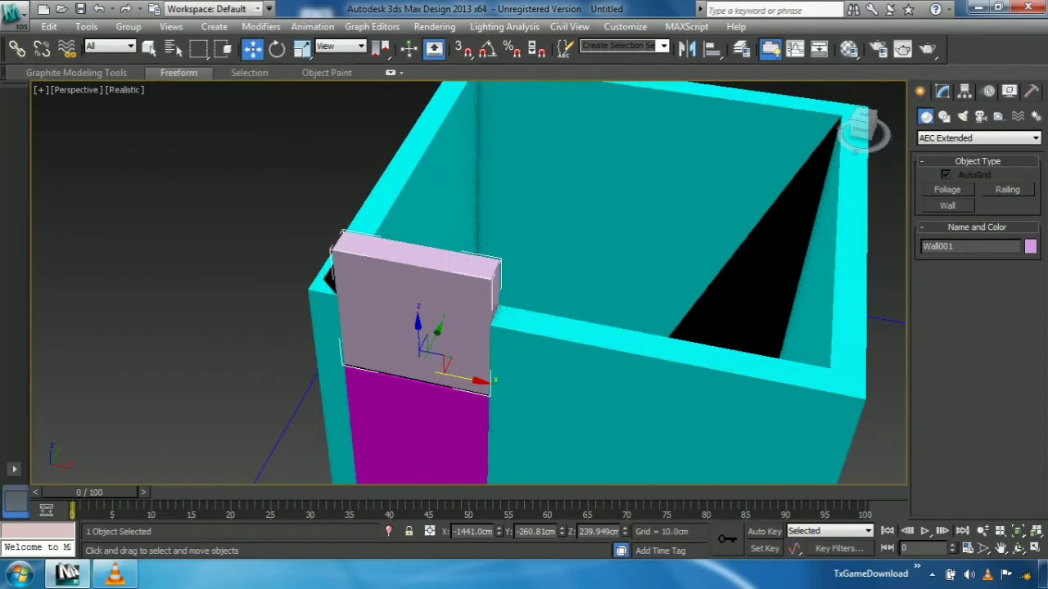
click(942, 91)
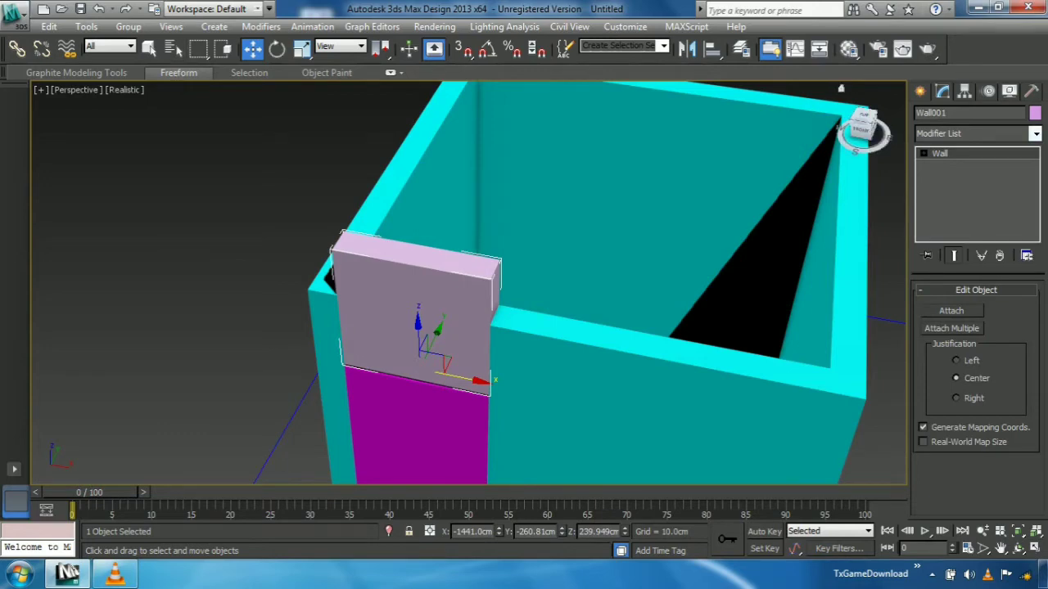
click(1036, 133)
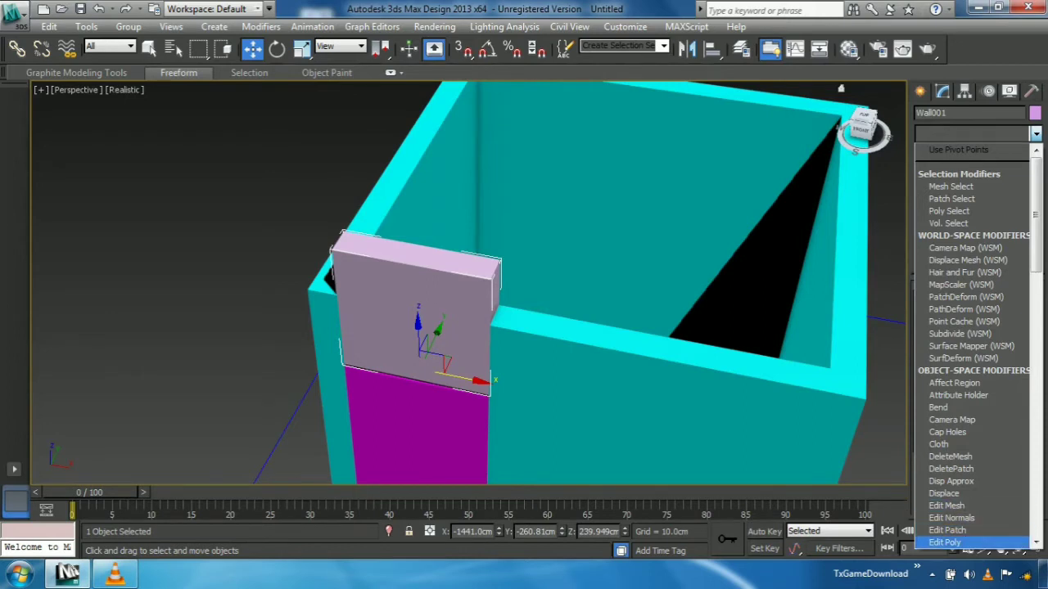
click(955, 542)
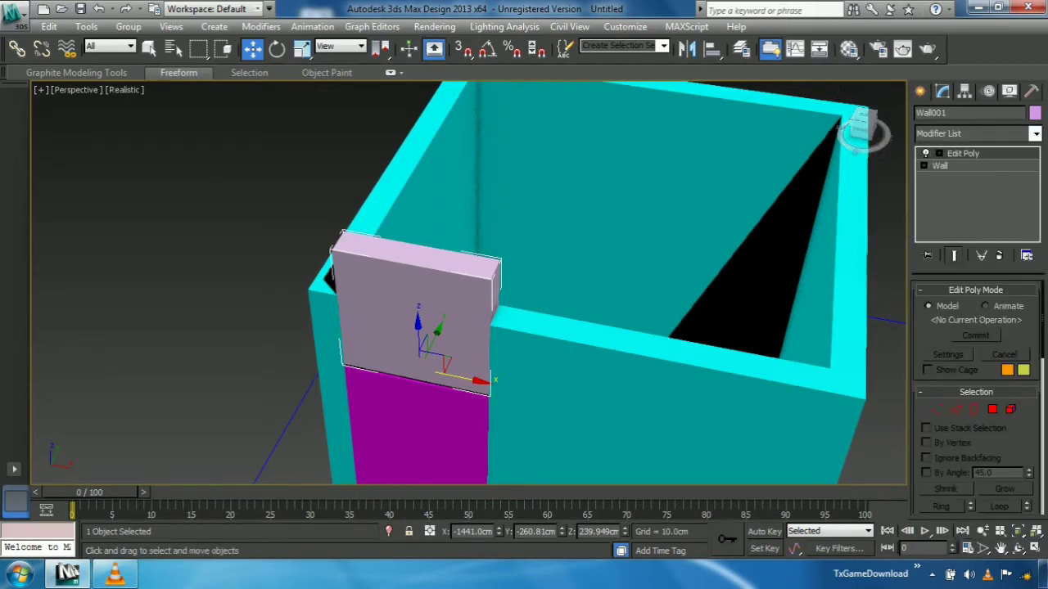
click(992, 409)
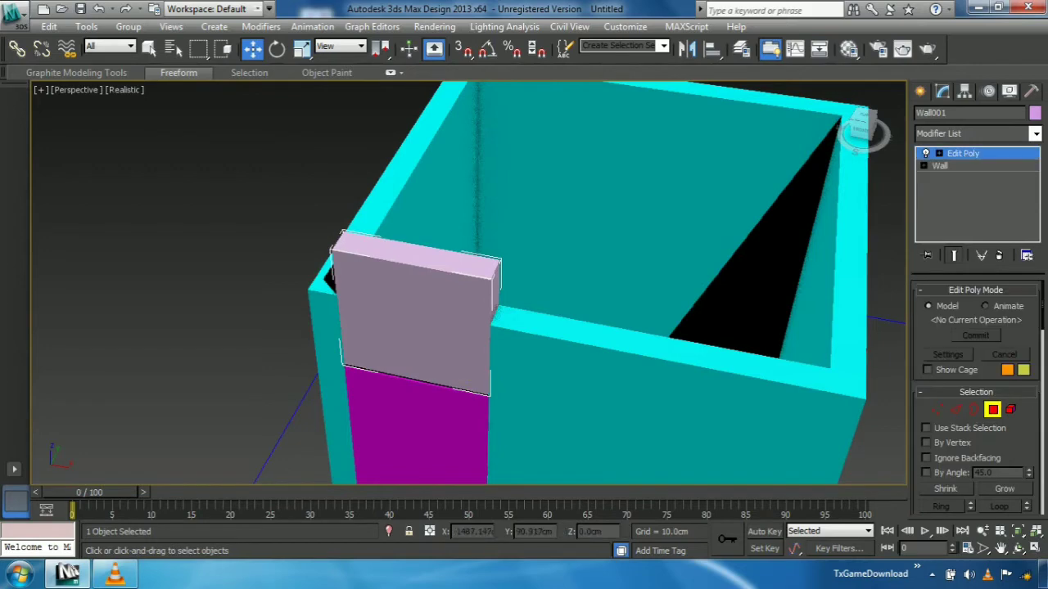
middle_drag(446, 264, 479, 280)
click(476, 277)
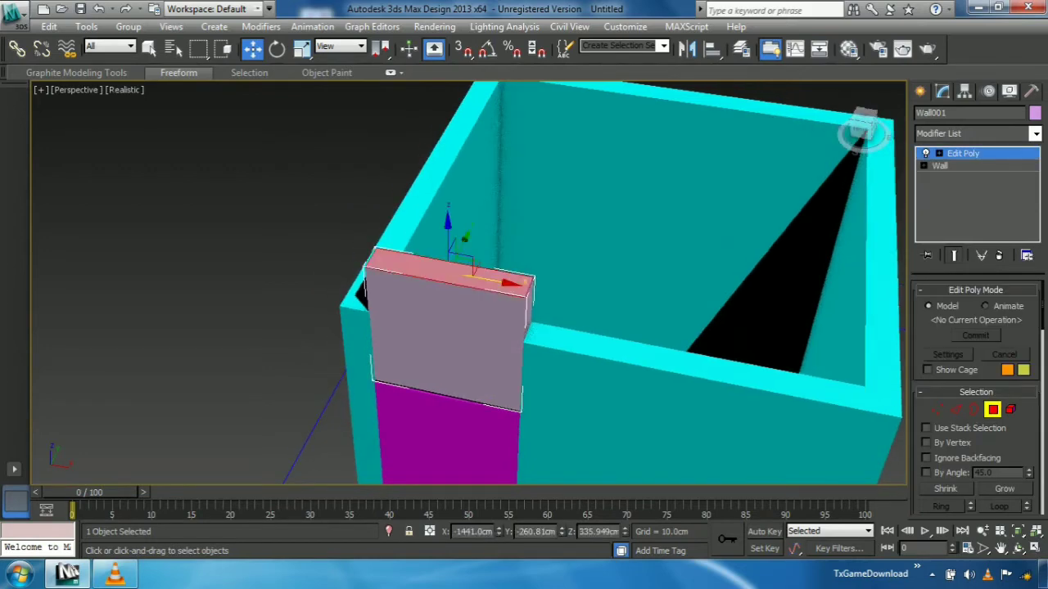
Lower the wall piece's top polygon to about Z 300.175 cm, level with the surrounding wall tops, and check the joint above the door
drag(448, 234, 447, 279)
middle_drag(448, 282, 505, 200)
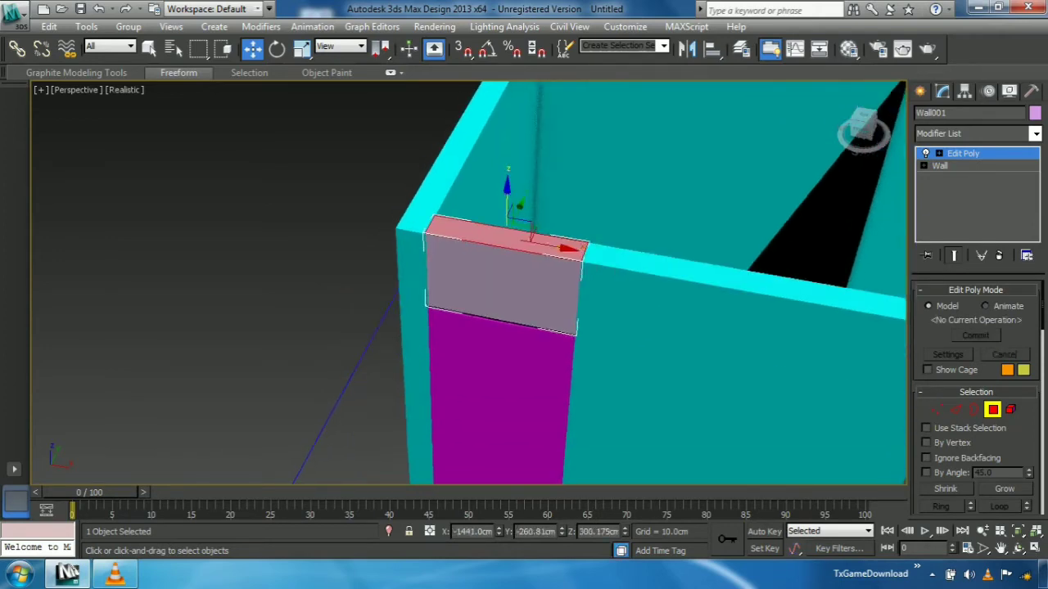
scroll(506, 200, up, 2)
scroll(505, 200, down, 1)
scroll(505, 201, up, 1)
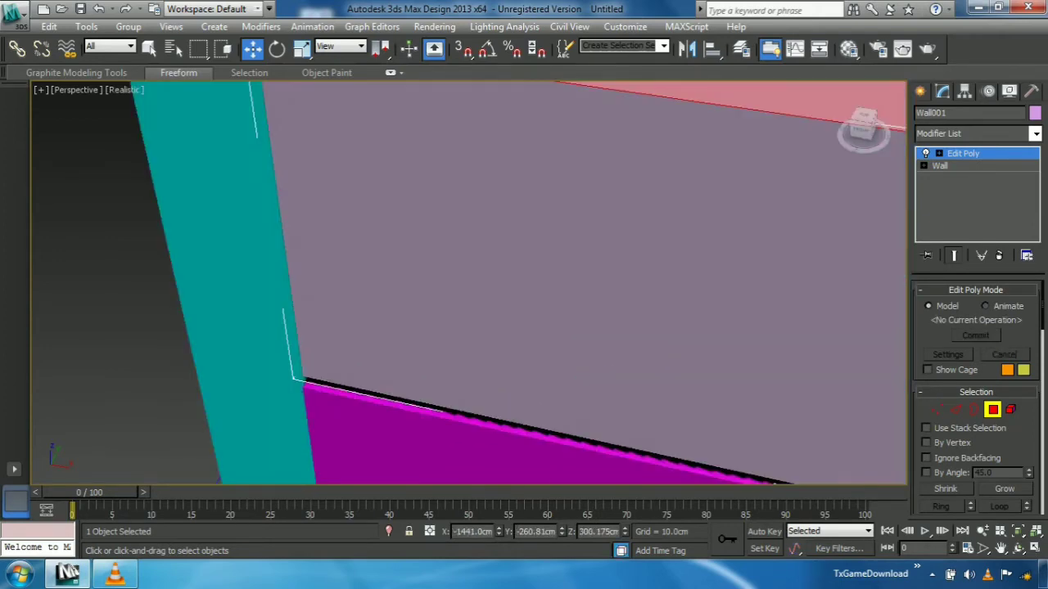
scroll(505, 201, down, 1)
middle_drag(506, 201, 439, 230)
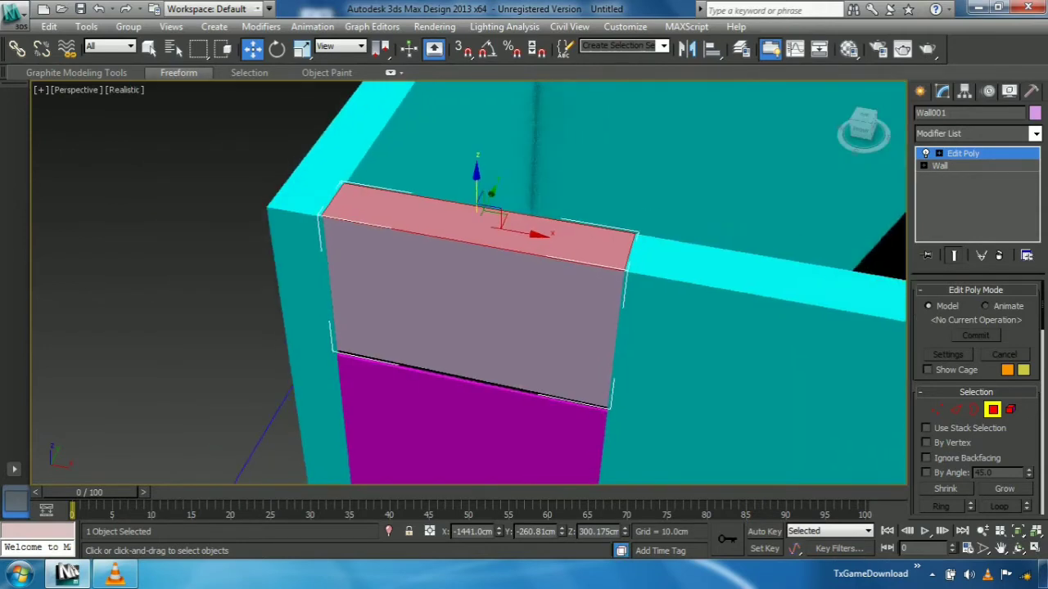
Leave polygon editing and lower the whole wall piece to Z 237.837 cm, closing the gap above the door
click(920, 91)
middle_drag(524, 367, 541, 261)
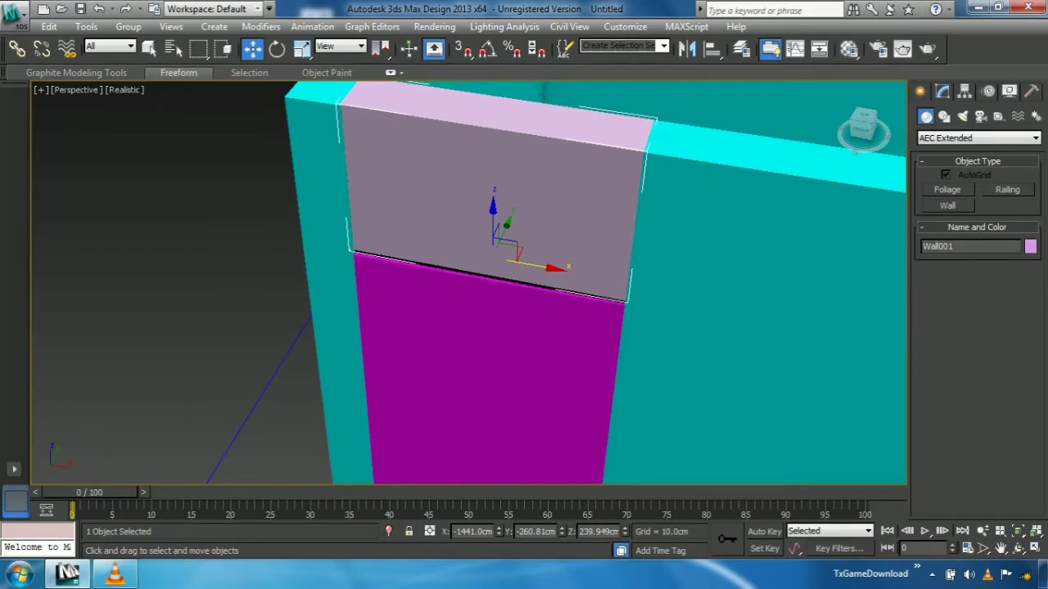
click(625, 535)
click(625, 534)
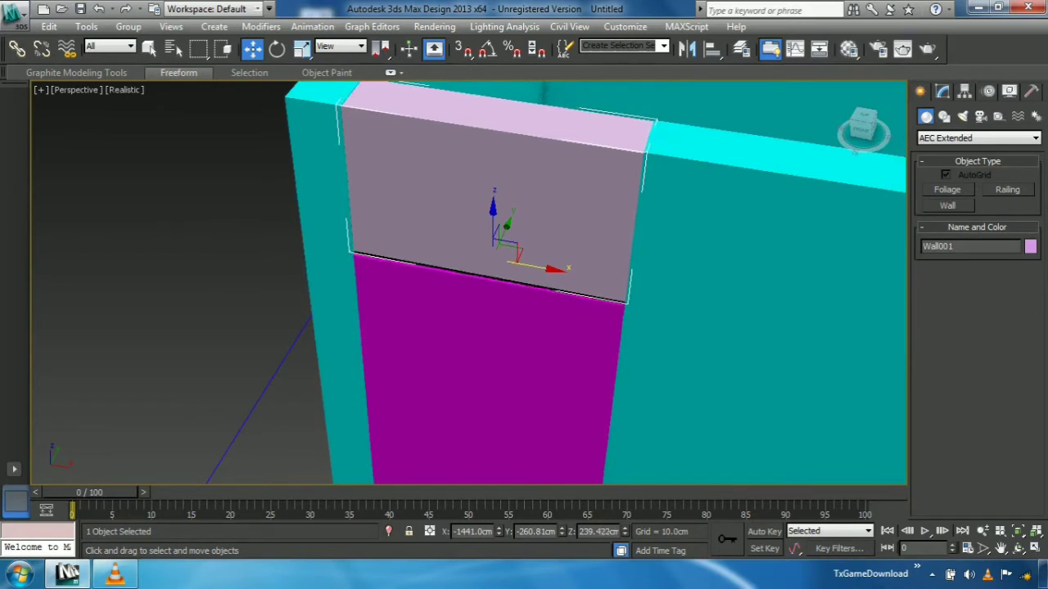
click(625, 535)
click(625, 535)
click(625, 534)
click(624, 534)
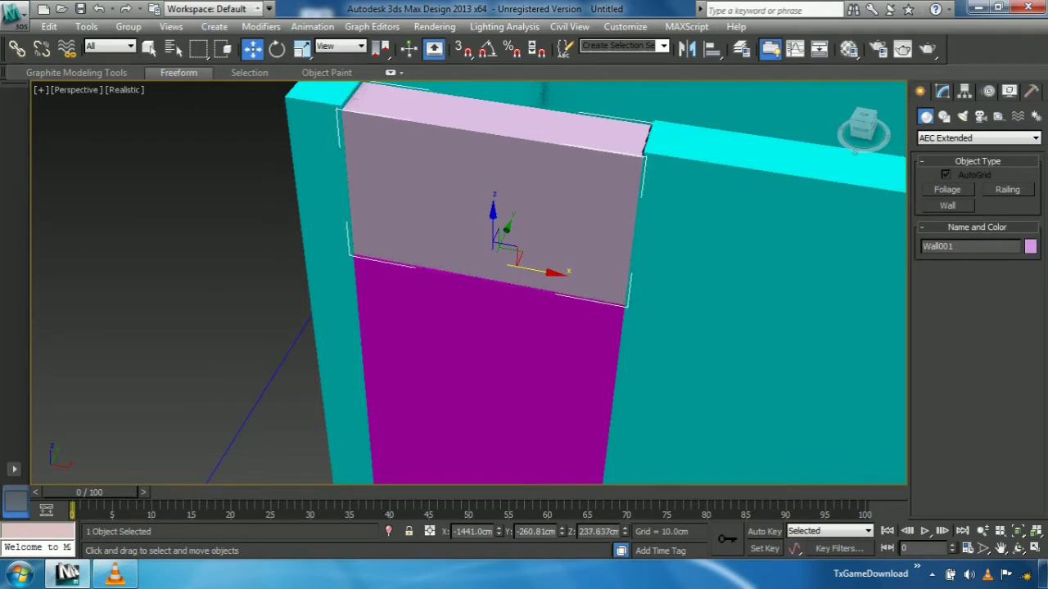
middle_drag(524, 311, 516, 326)
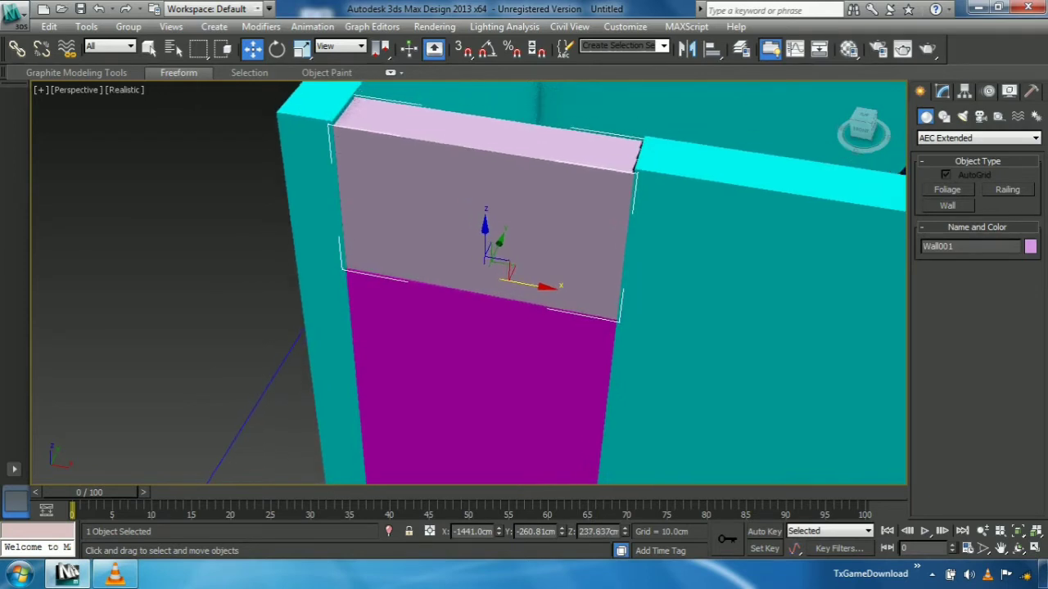
scroll(467, 295, down, 4)
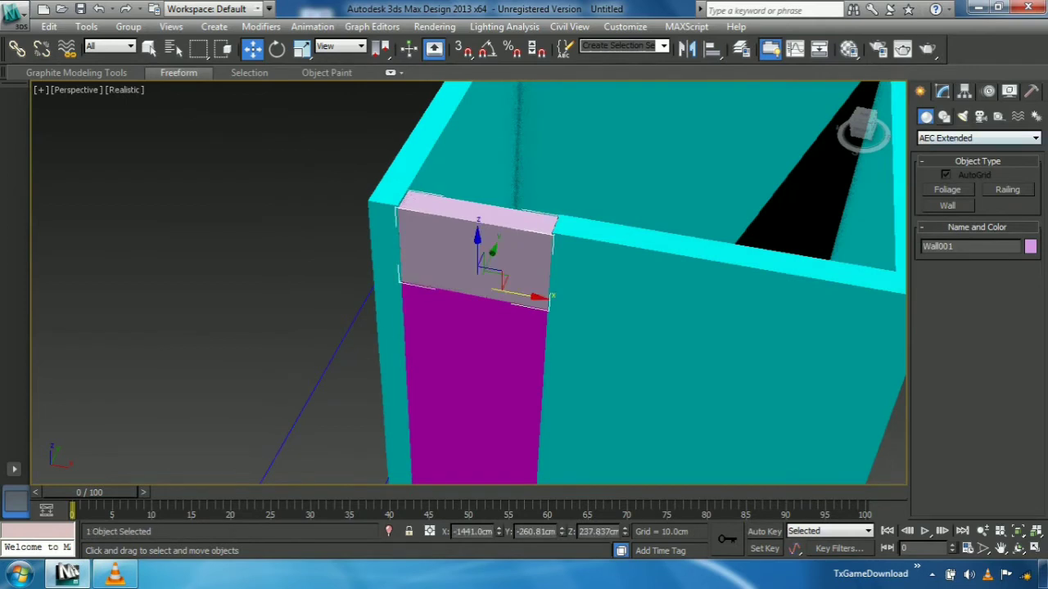
Add a second Edit Poly modifier to the wall piece and select its top polygon
click(942, 91)
click(1036, 134)
scroll(958, 381, up, 2)
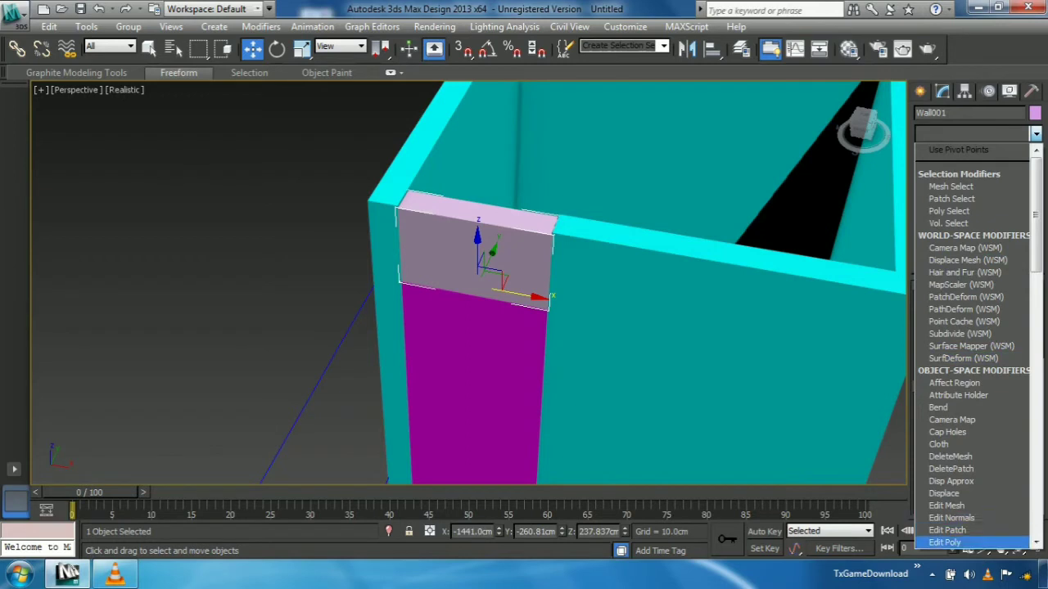
click(945, 542)
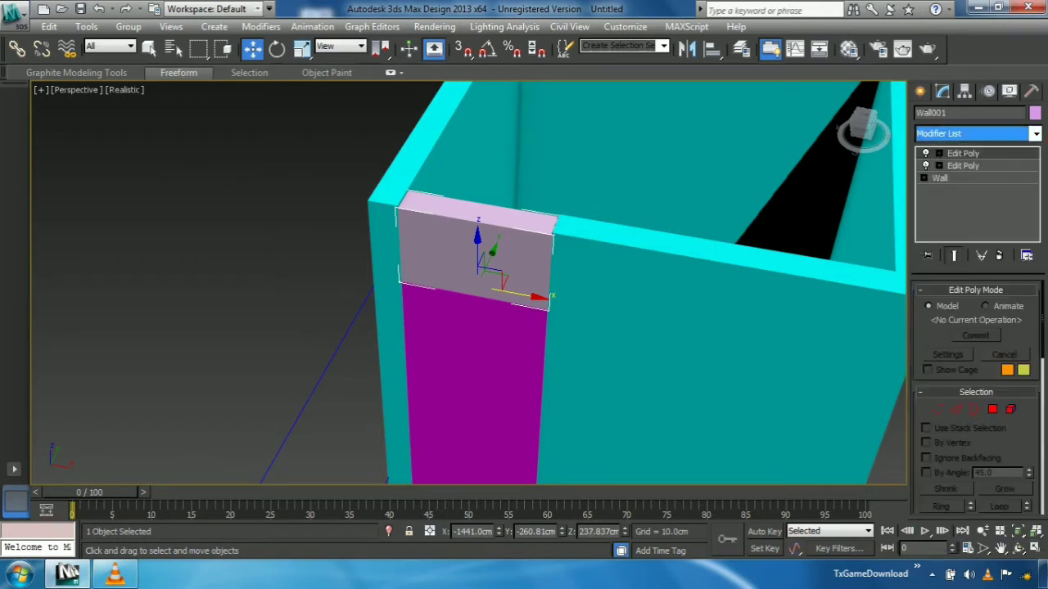
click(992, 409)
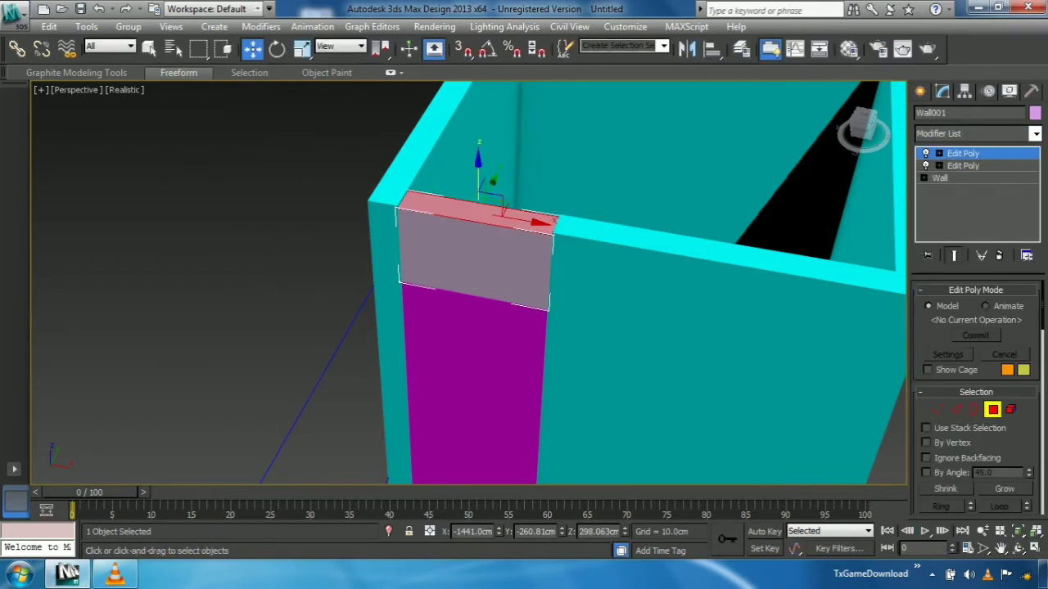
Raise the top polygon slightly until it is flush with the adjoining wall tops, and deselect the wall piece
drag(478, 169, 478, 166)
click(237, 246)
middle_drag(237, 246, 237, 225)
scroll(468, 282, up, 3)
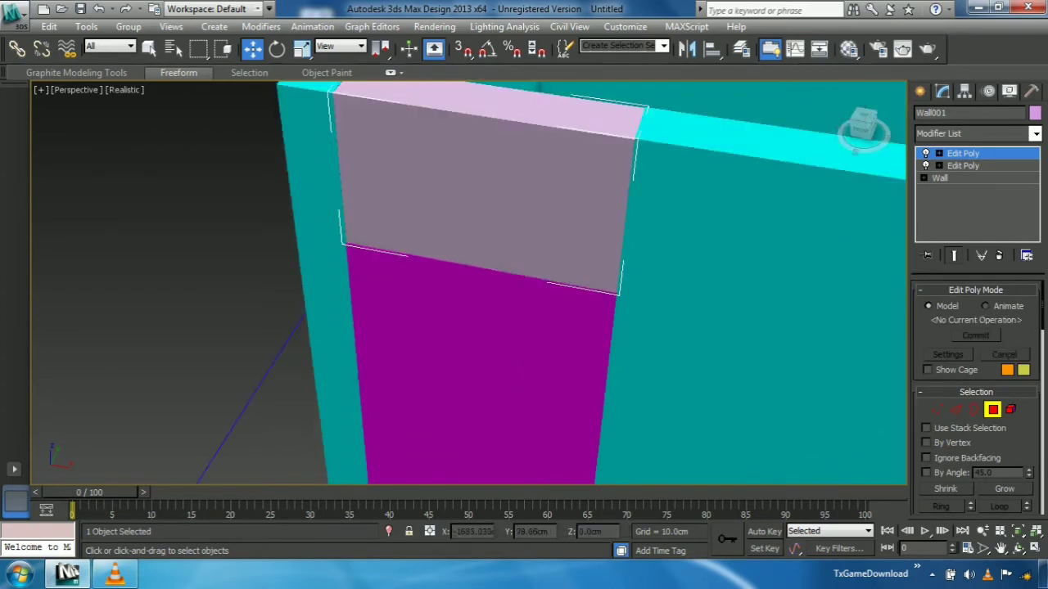
scroll(468, 282, down, 3)
scroll(468, 283, down, 4)
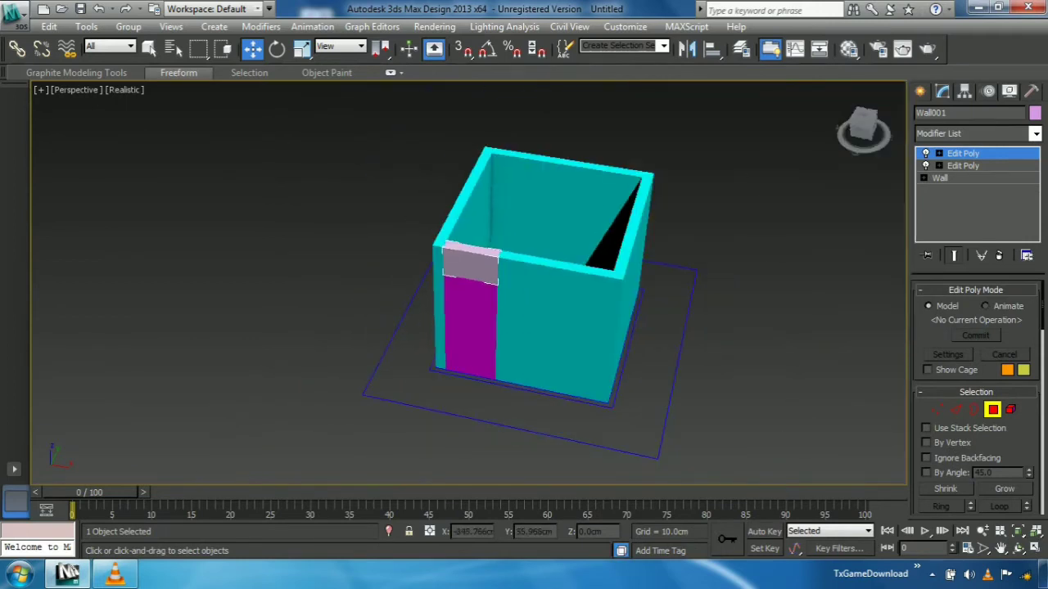
scroll(468, 283, up, 5)
scroll(469, 282, down, 3)
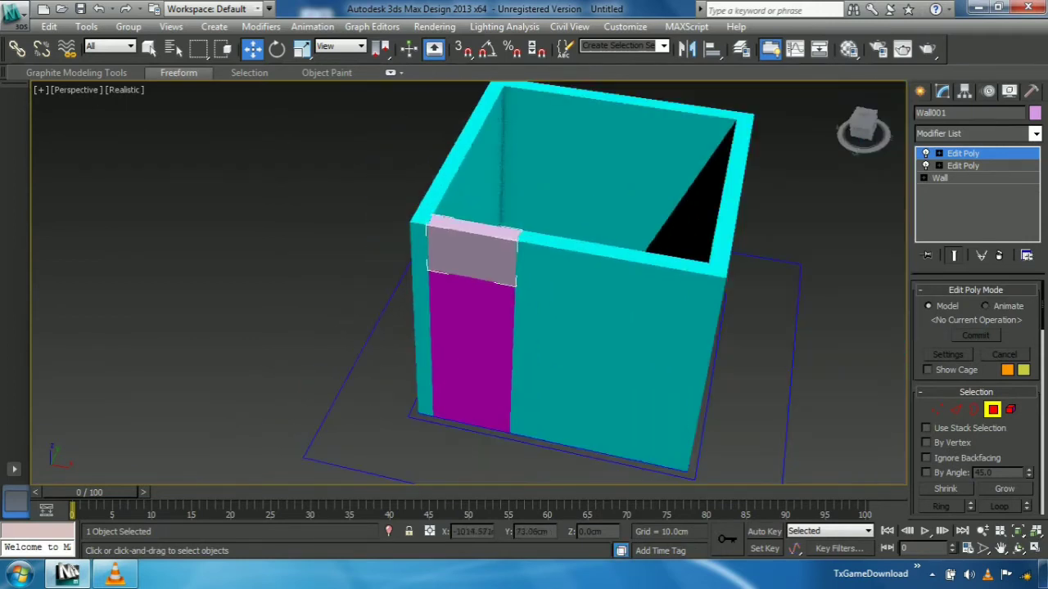
click(921, 91)
click(818, 352)
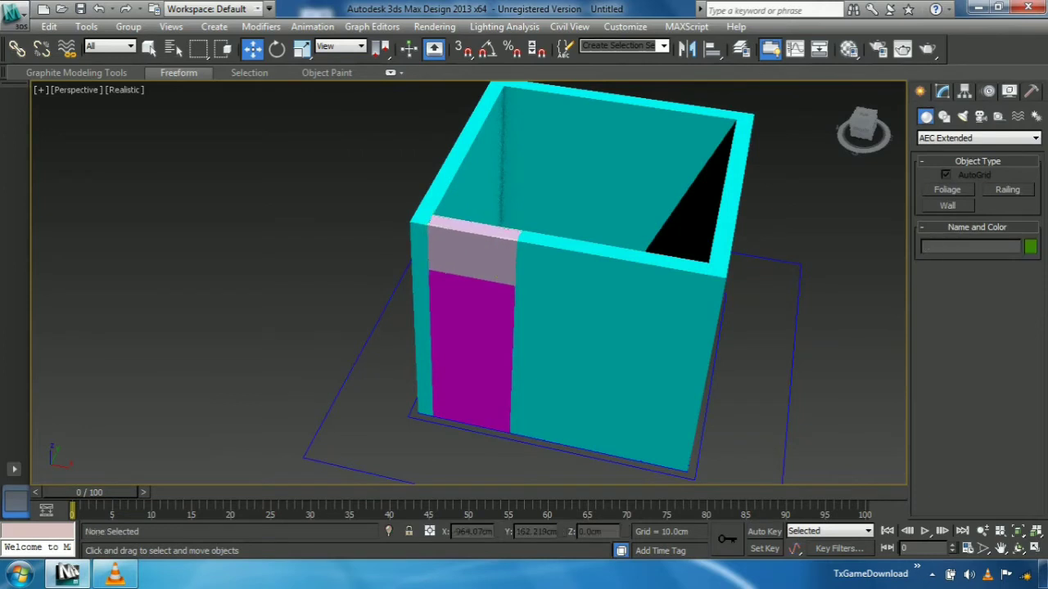
key(h)
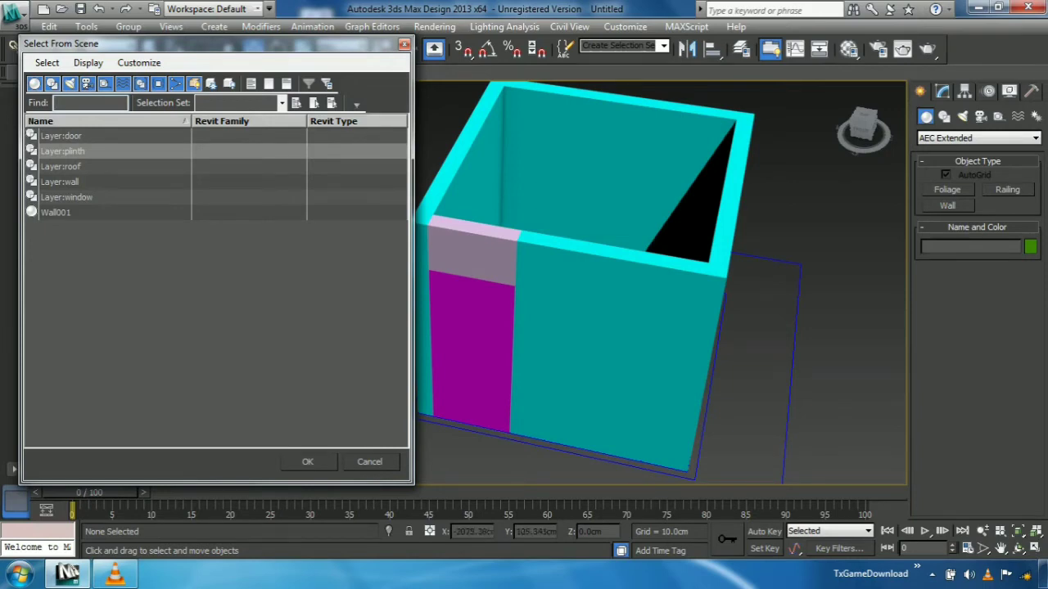
click(61, 182)
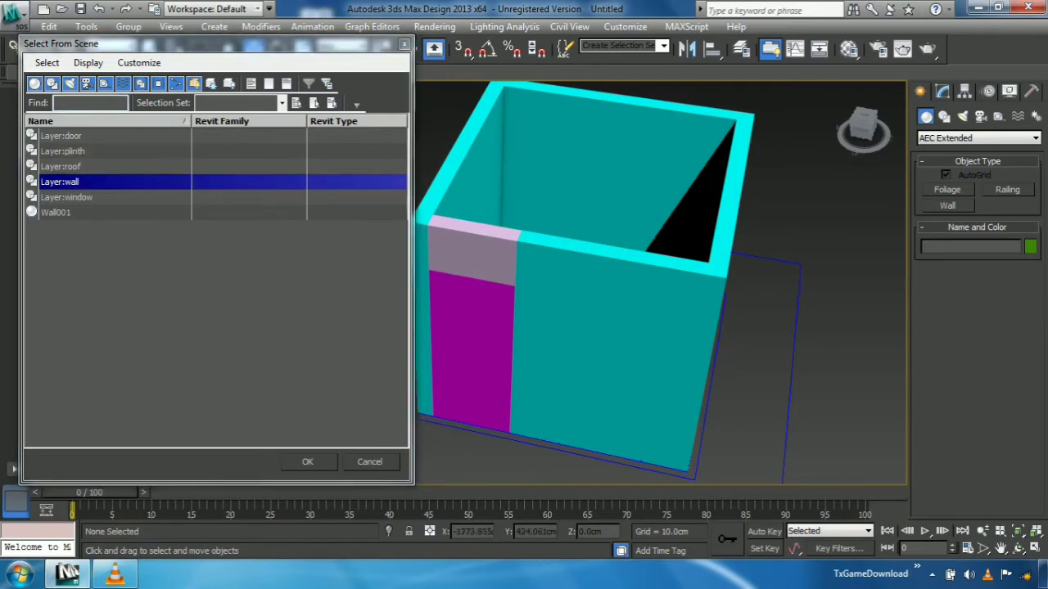
click(404, 44)
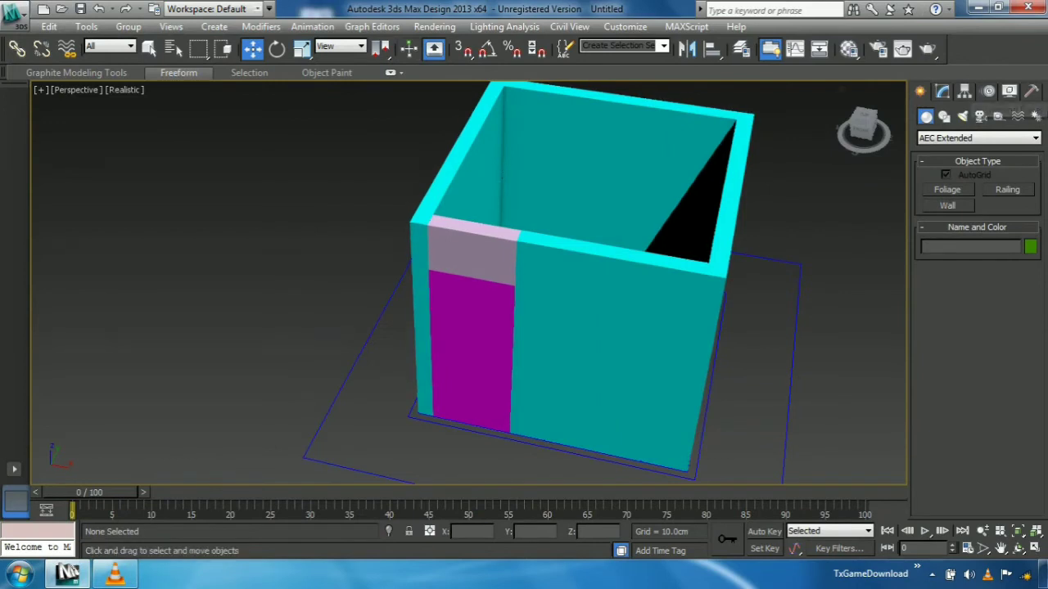
Set up the Collapse utility to output a single mesh object with the Boolean Union option enabled
click(1031, 91)
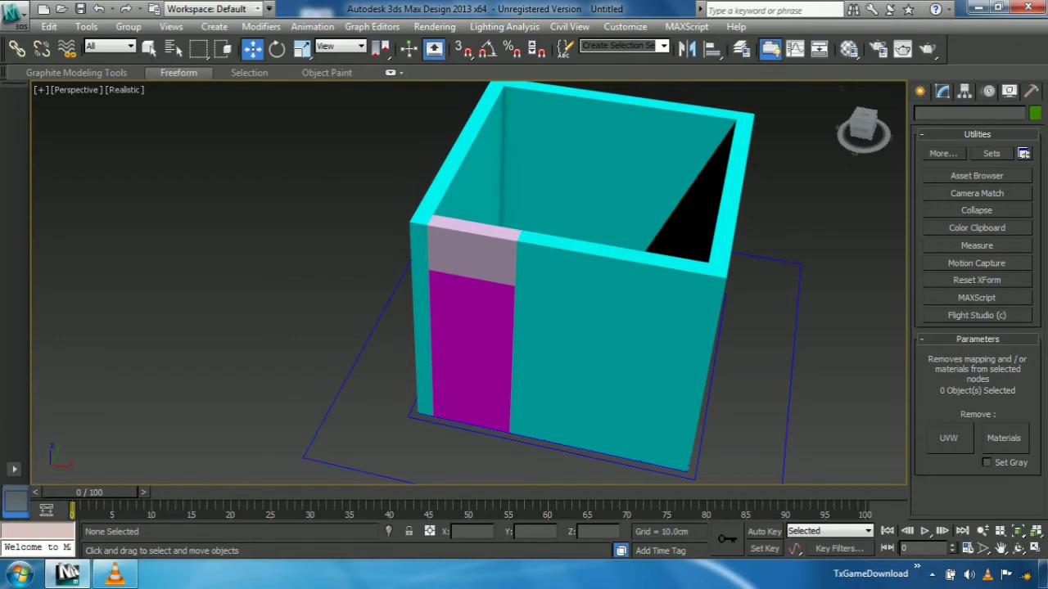
click(977, 210)
scroll(977, 319, down, 3)
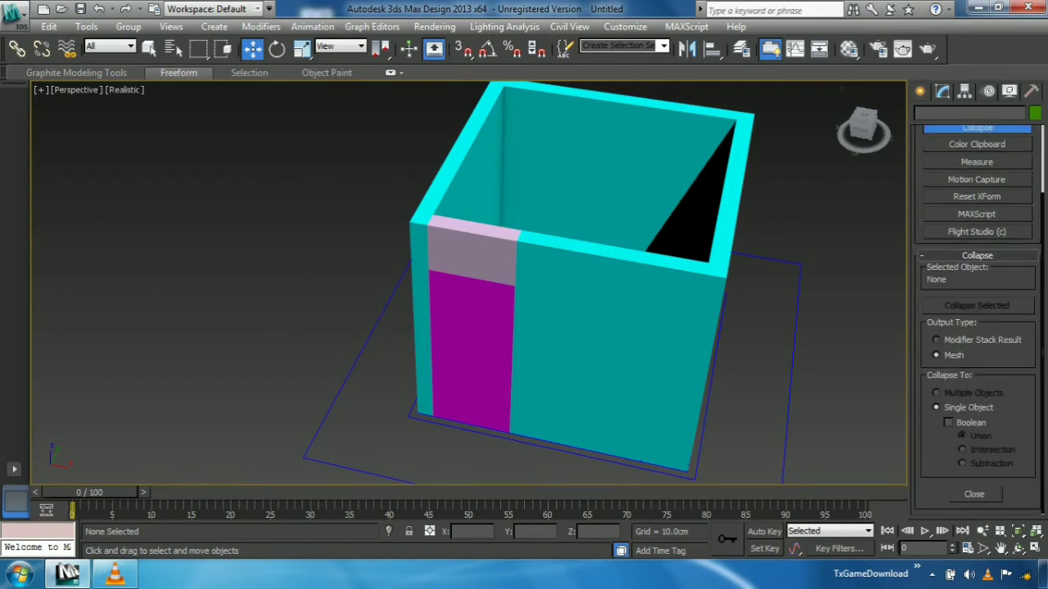
click(948, 422)
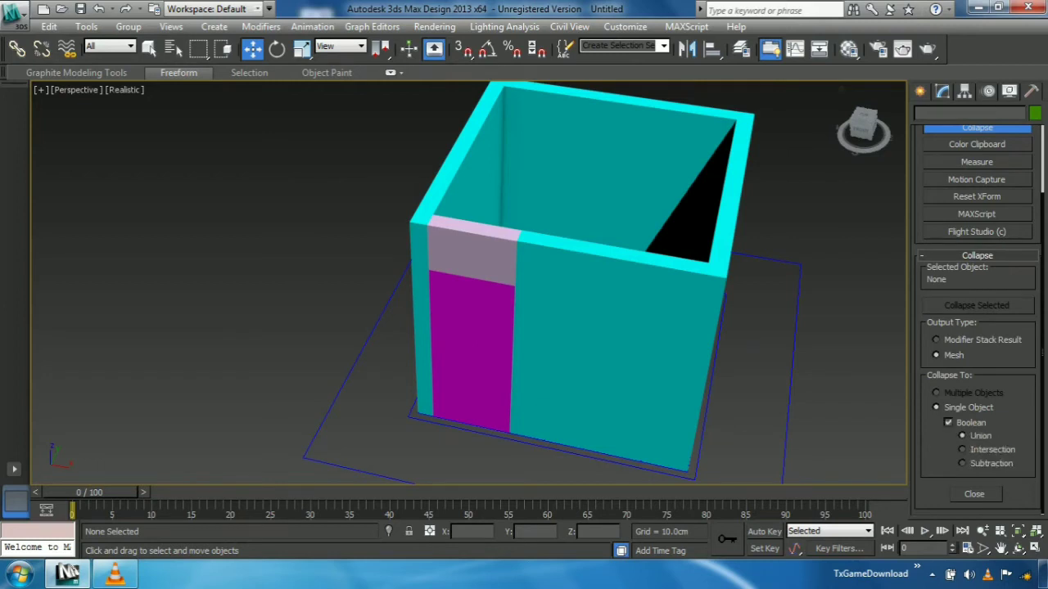
Collapse the room walls and the wall piece above the door into one object, and deselect the result
click(613, 344)
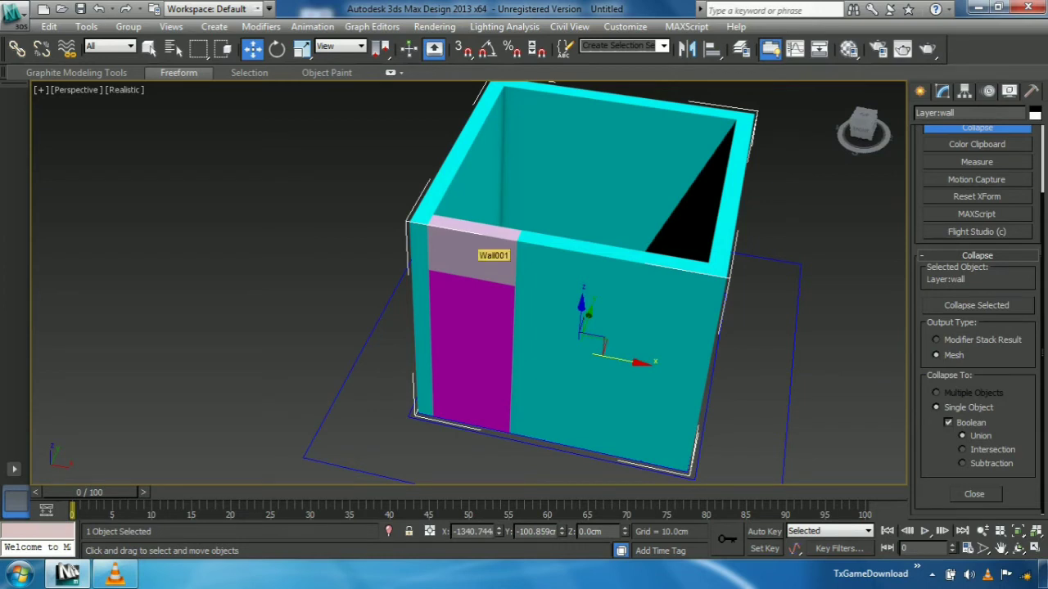
ctrl+click(475, 246)
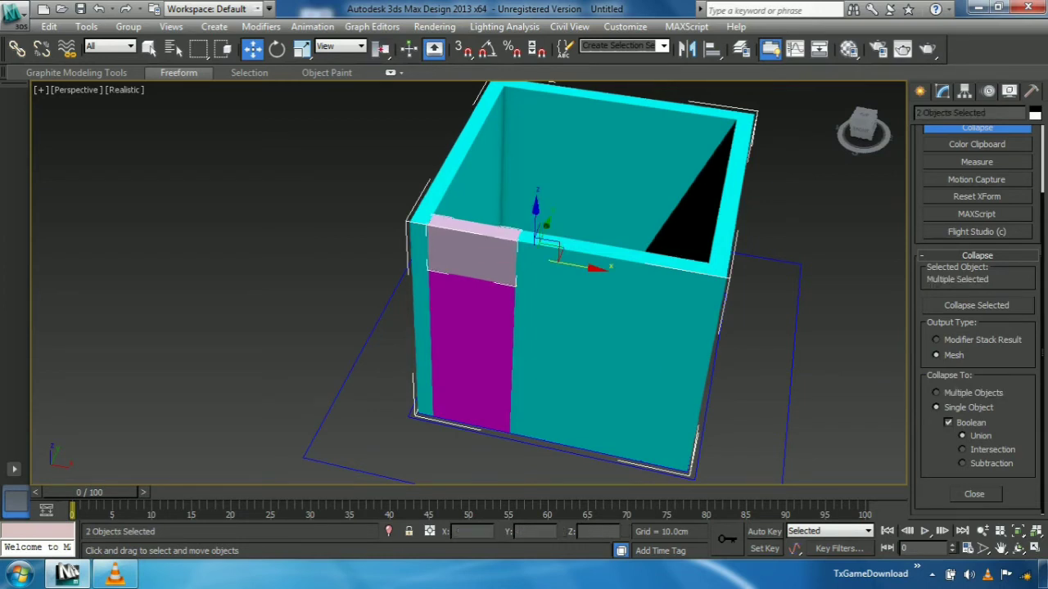
click(977, 305)
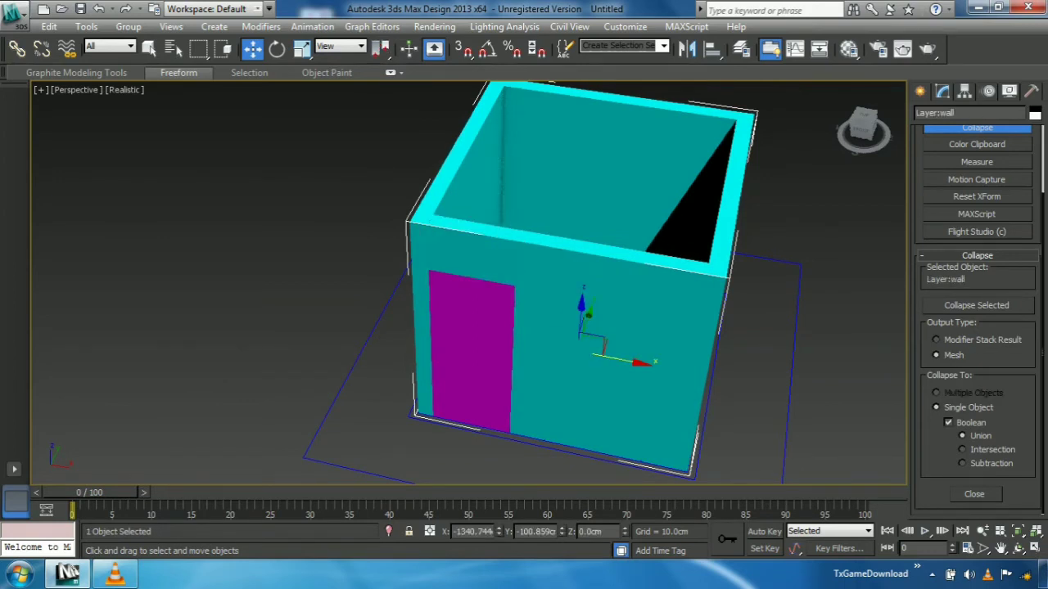
middle_drag(508, 311, 349, 274)
scroll(603, 315, up, 5)
scroll(458, 282, down, 8)
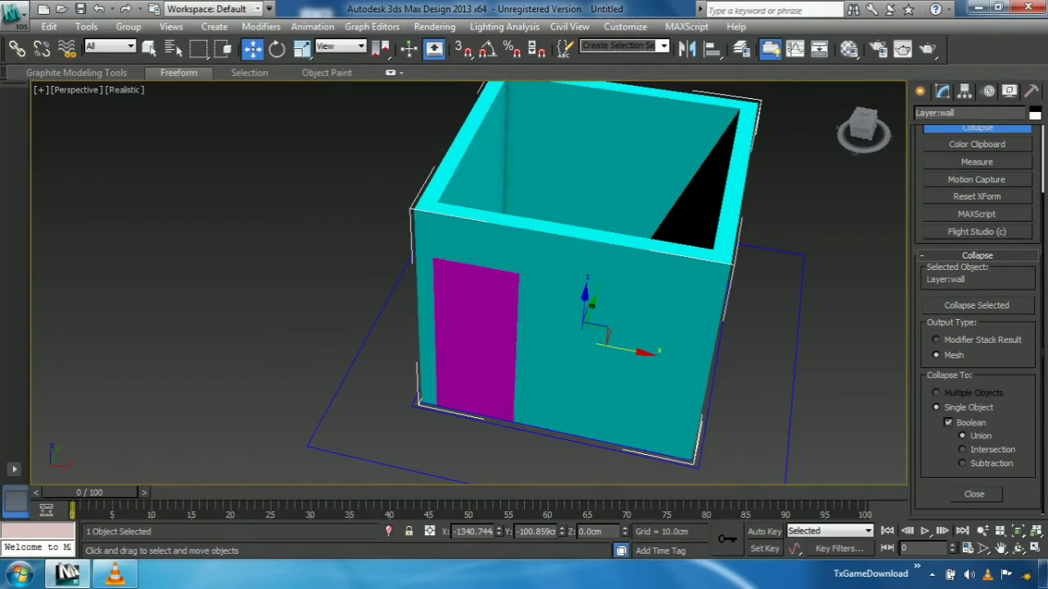
click(786, 274)
middle_drag(786, 275, 790, 250)
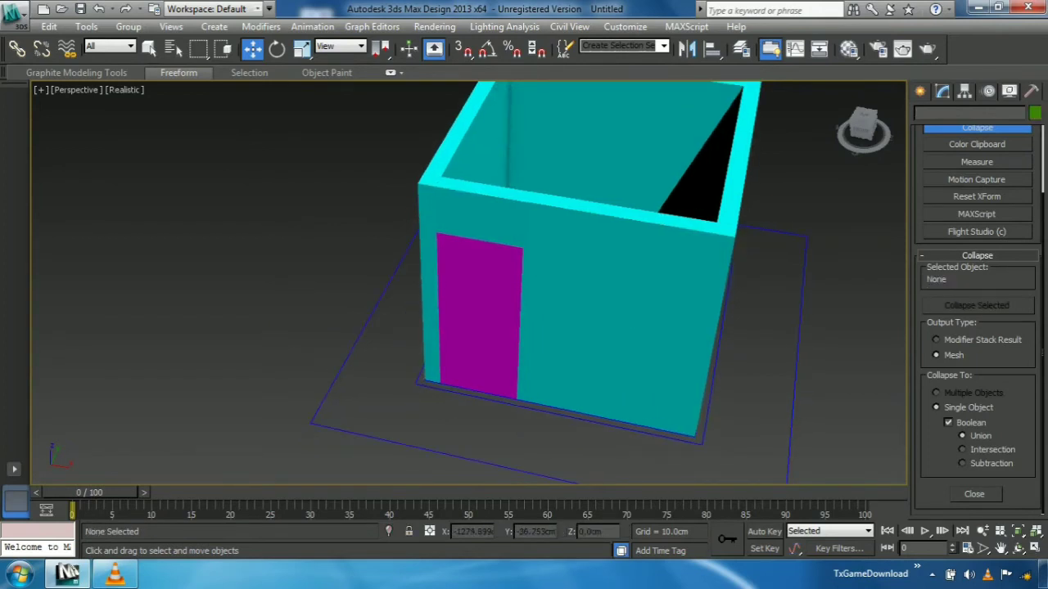
Select the Layer:window shape by name from the scene's object list
key(h)
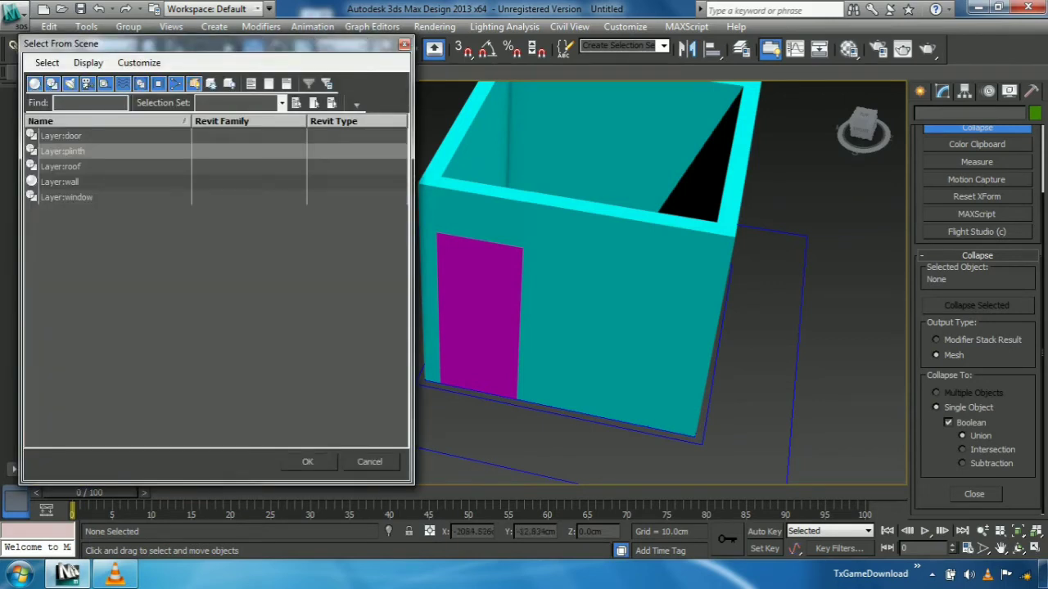
click(68, 197)
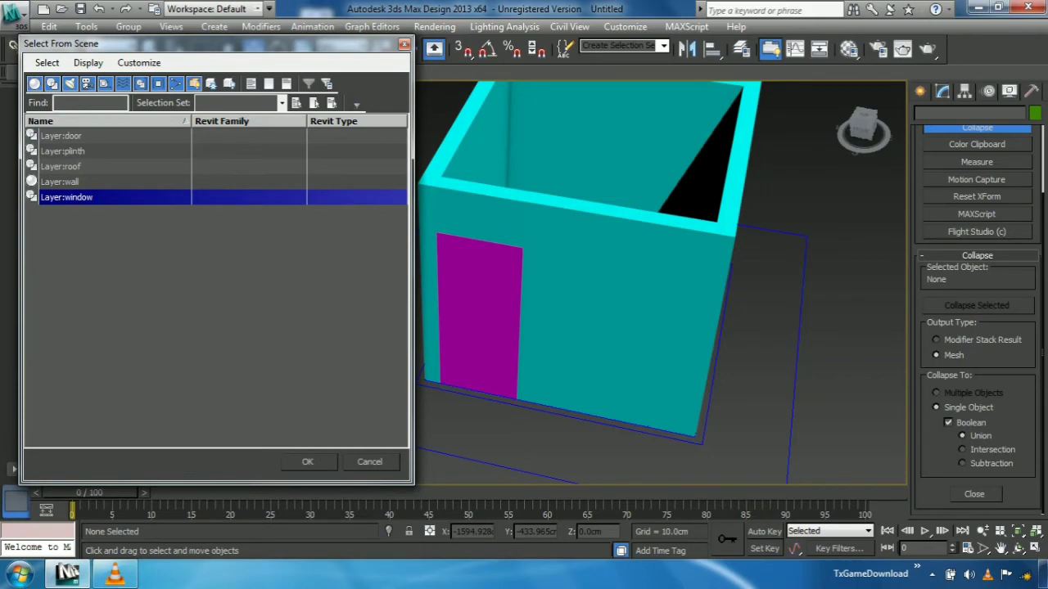
click(308, 463)
middle_drag(573, 327, 502, 359)
scroll(502, 358, down, 3)
scroll(502, 358, up, 3)
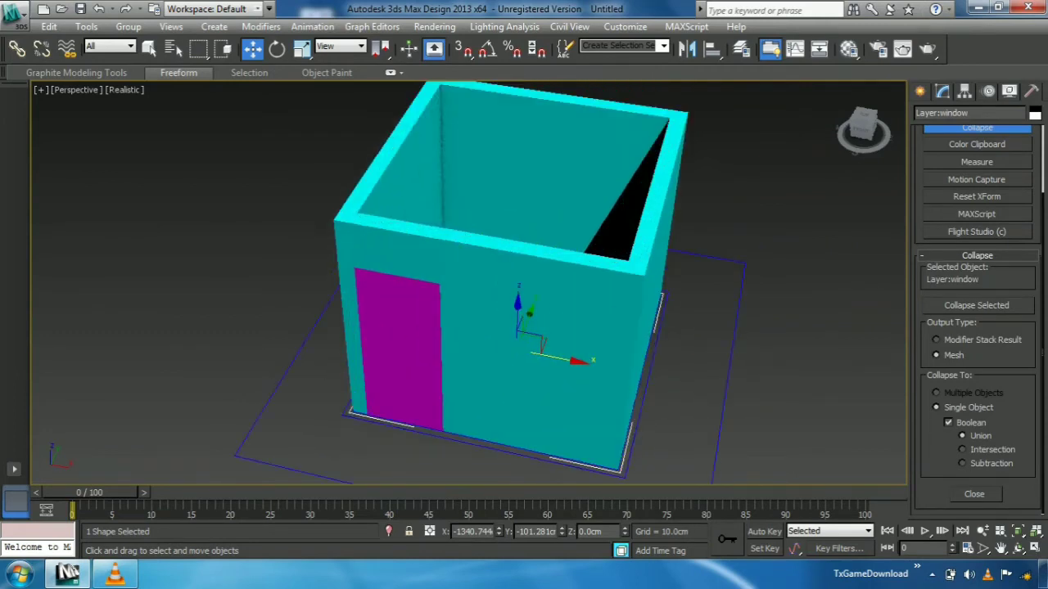
scroll(484, 263, down, 4)
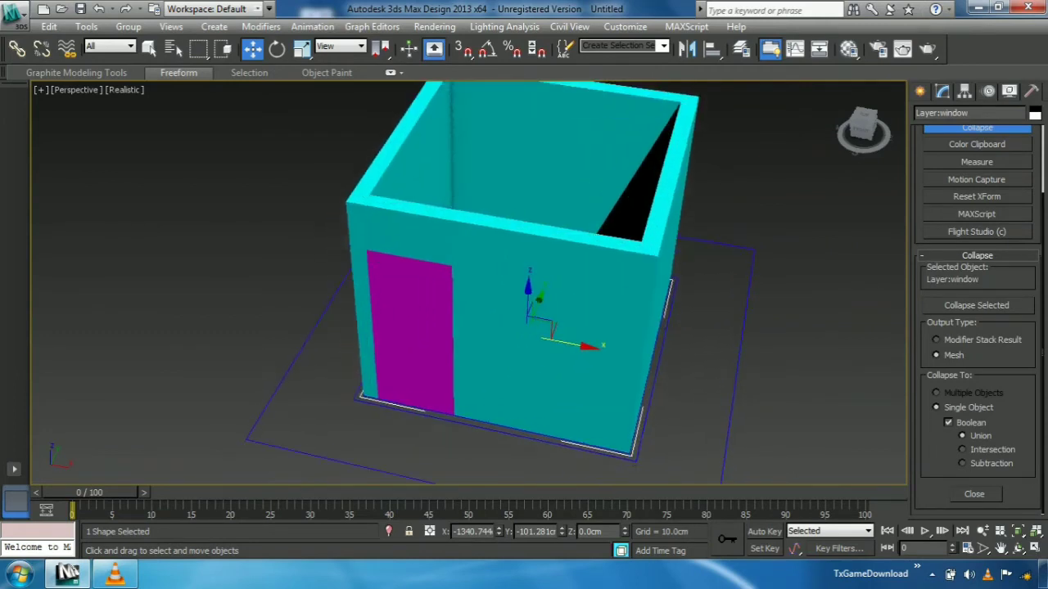
Set the geometry creation category to Standard Primitives and open the window shape's modifier settings
click(921, 91)
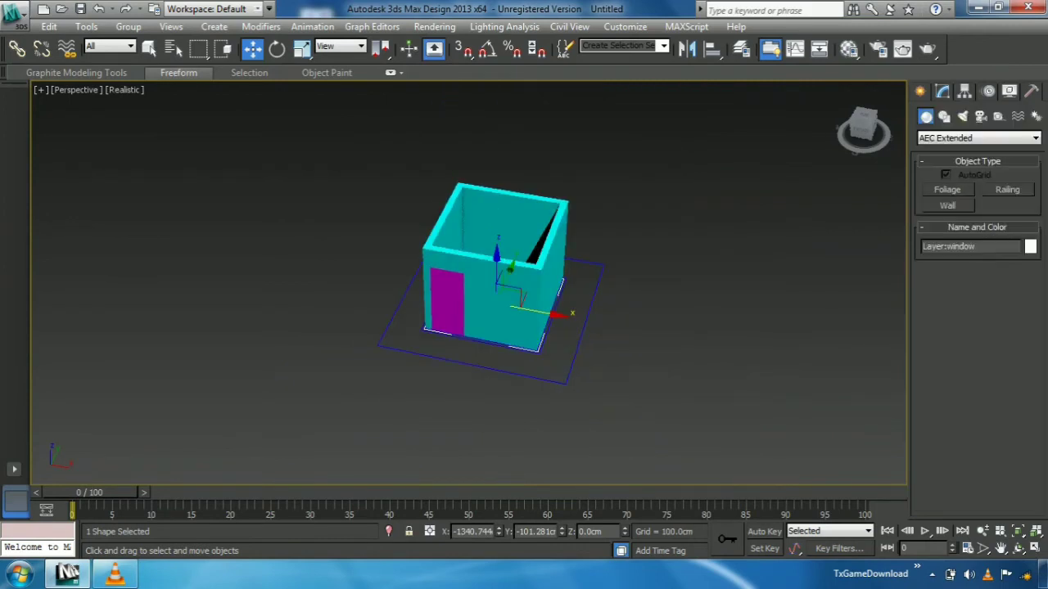
click(962, 137)
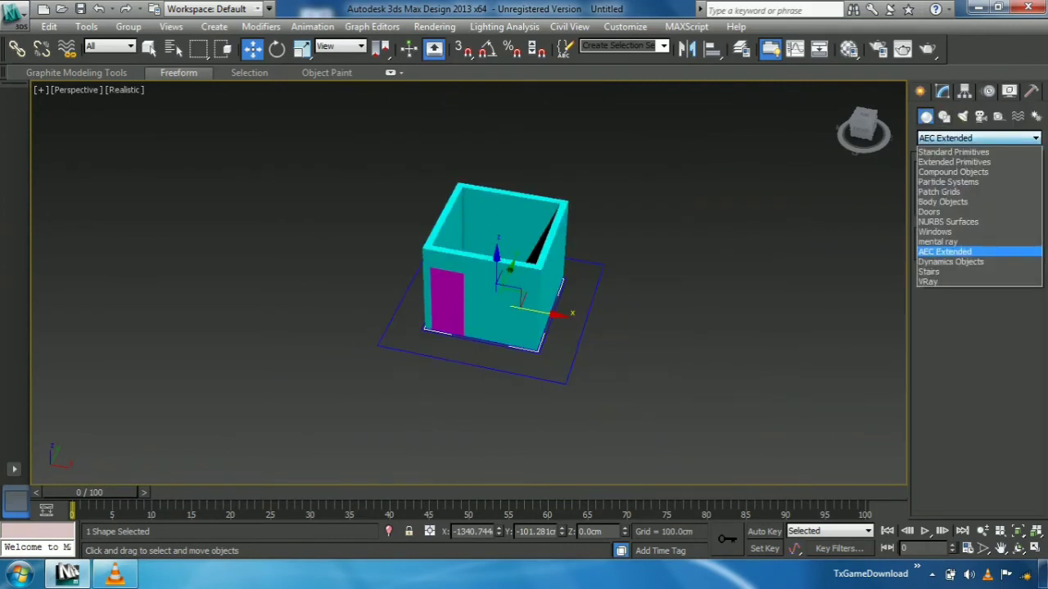
click(953, 152)
click(974, 139)
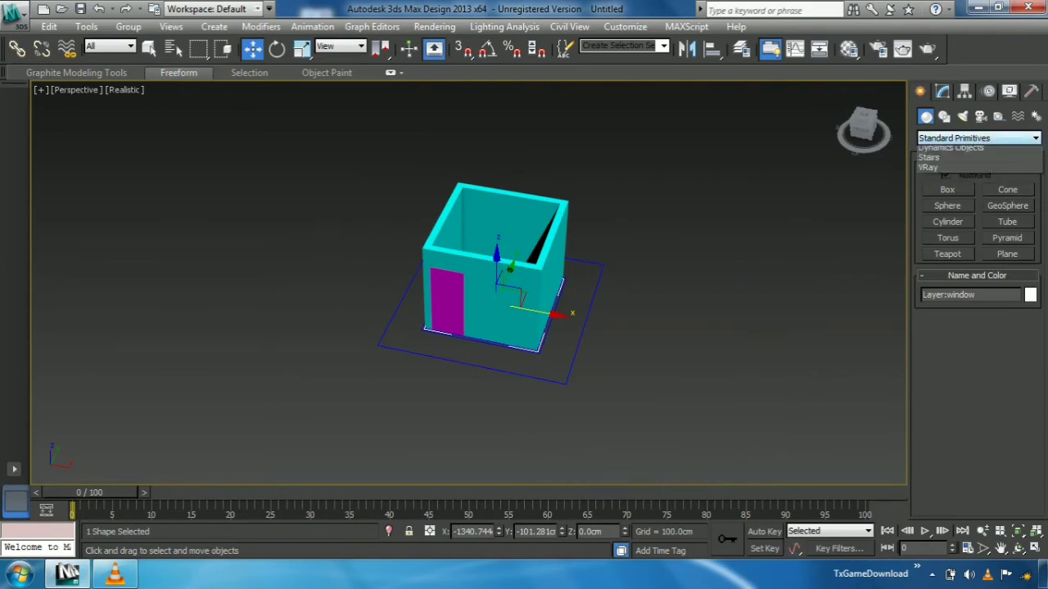
click(954, 153)
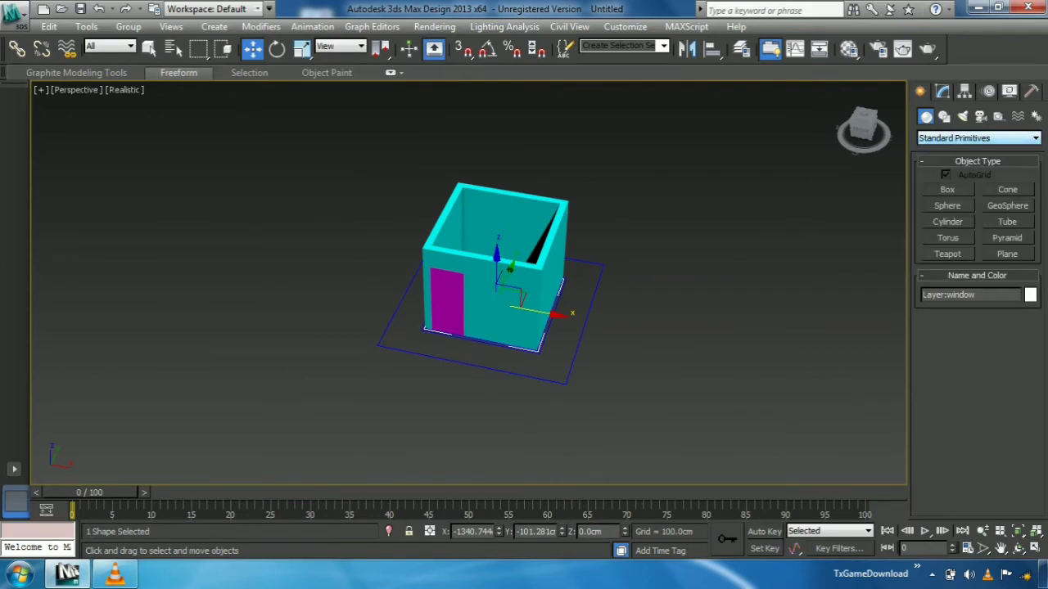
click(943, 91)
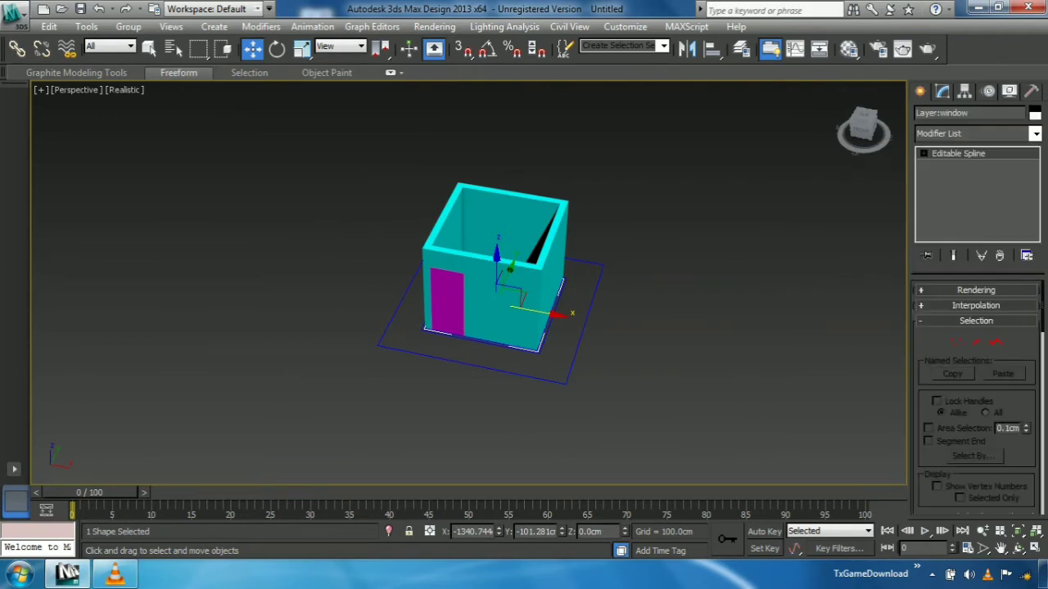
Apply an Extrude modifier to the window shape and set its amount to 120 cm
click(1035, 134)
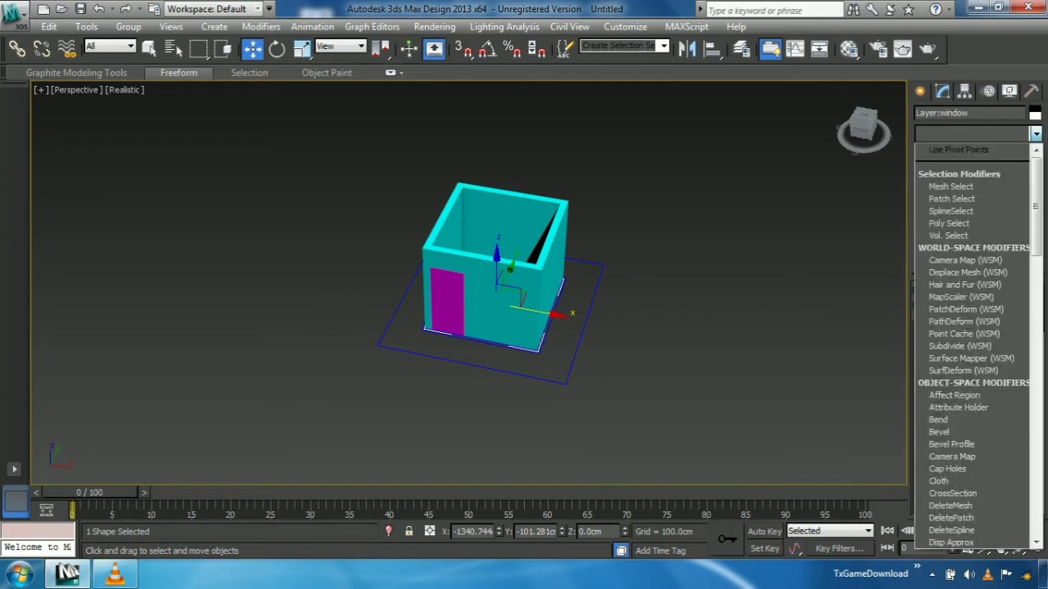
text(ex)
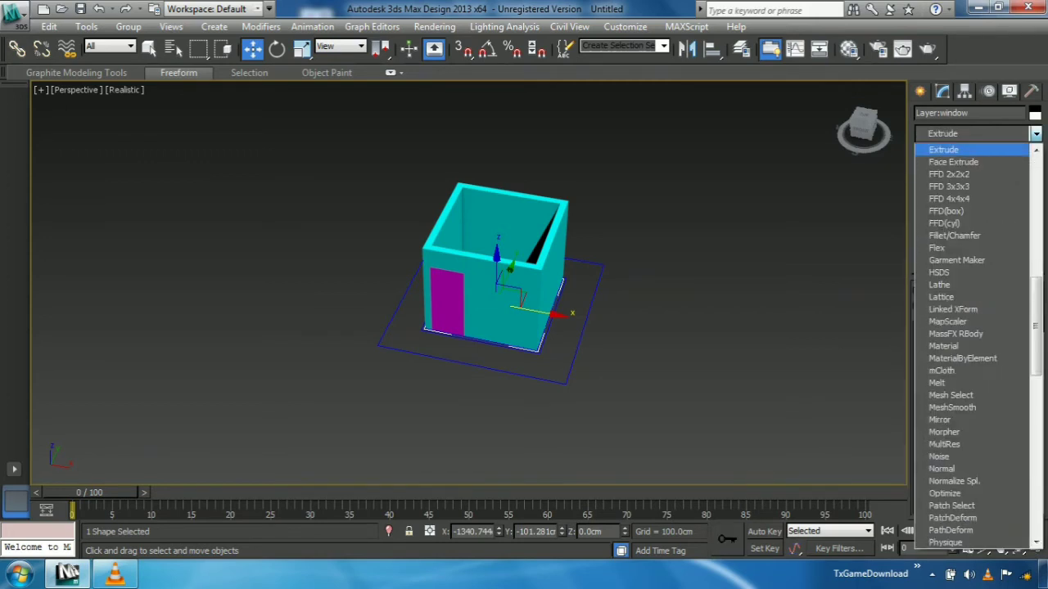
key(Return)
scroll(508, 254, up, 1)
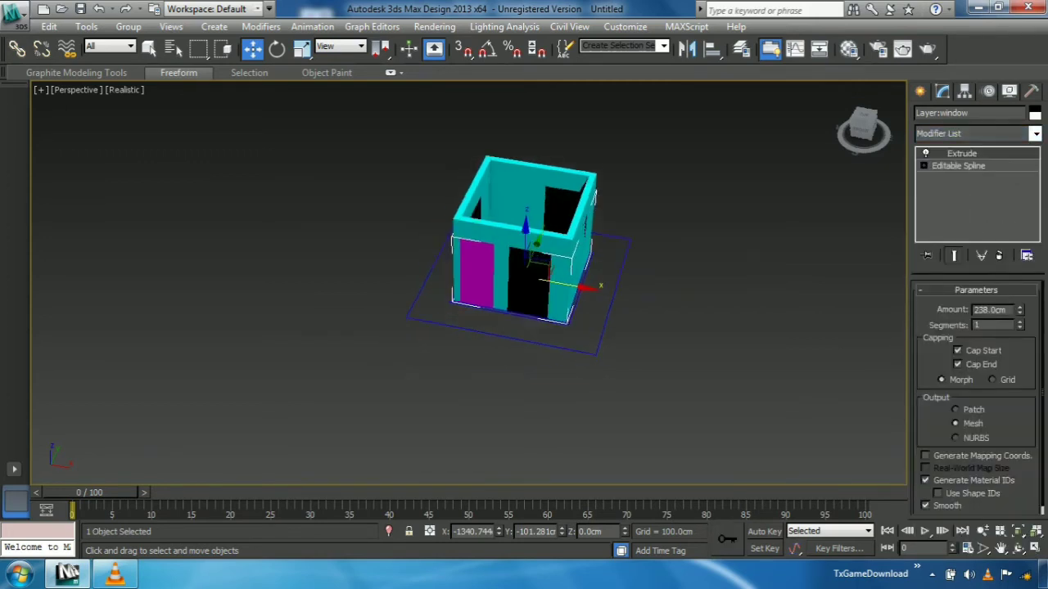
middle_drag(508, 254, 511, 249)
double_click(991, 311)
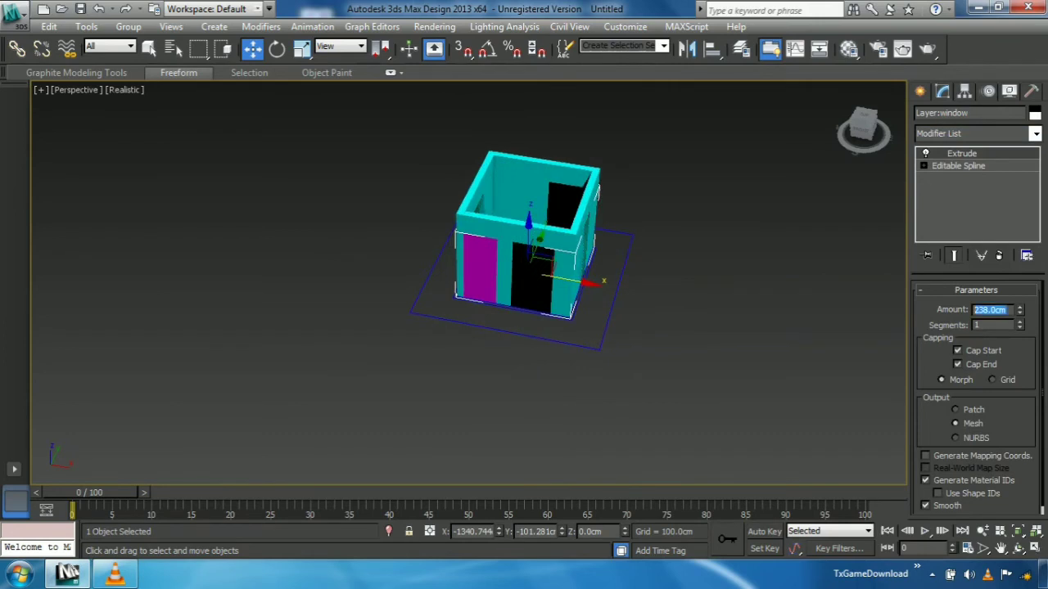
text(120)
key(Return)
Raise the extruded window volume above the floor to a Z position of 68.288 cm
scroll(696, 185, up, 5)
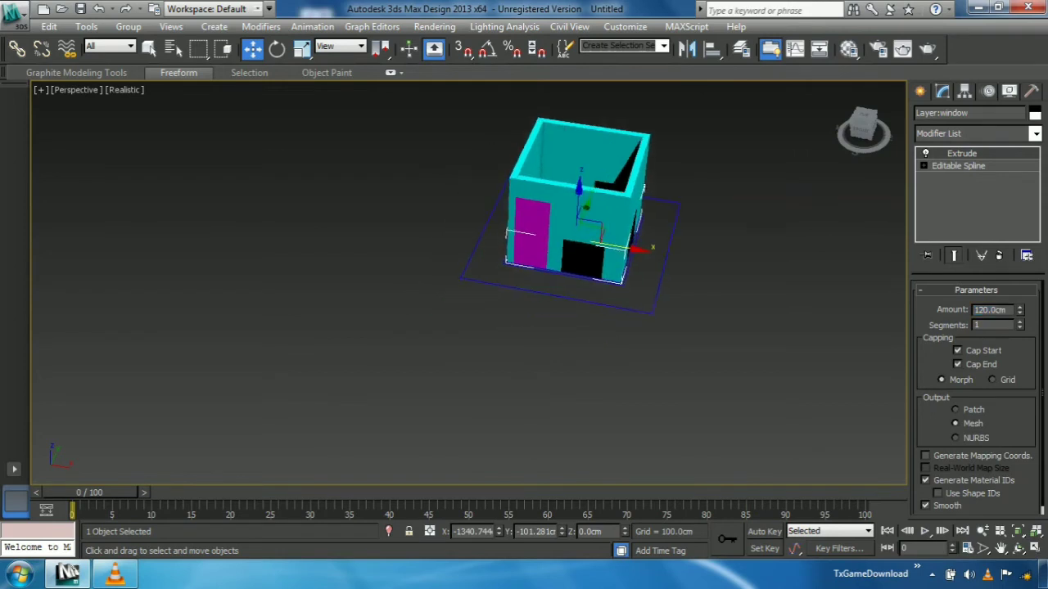
middle_drag(782, 190, 692, 215)
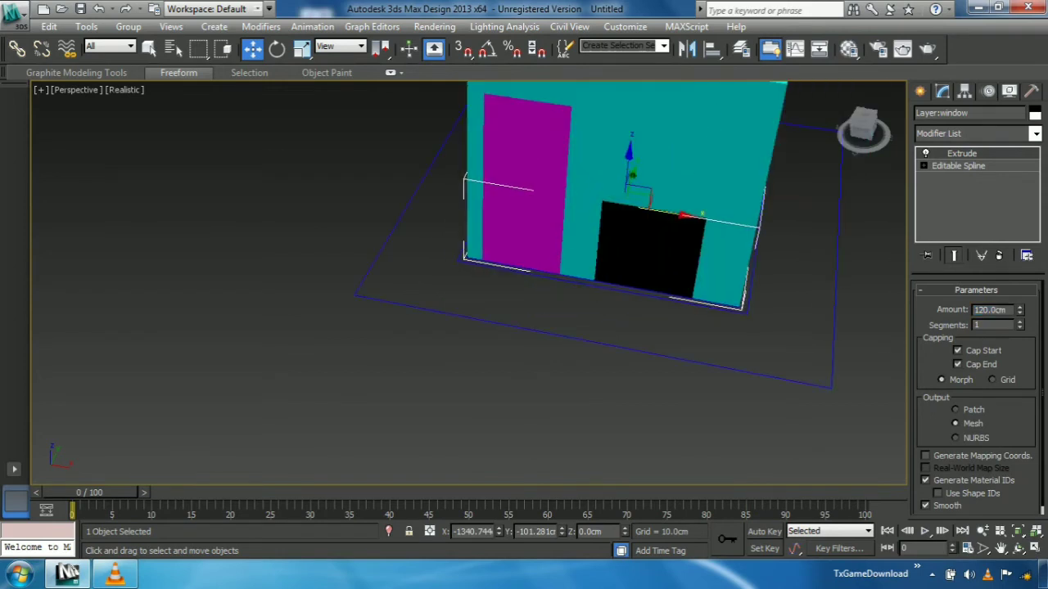
click(624, 529)
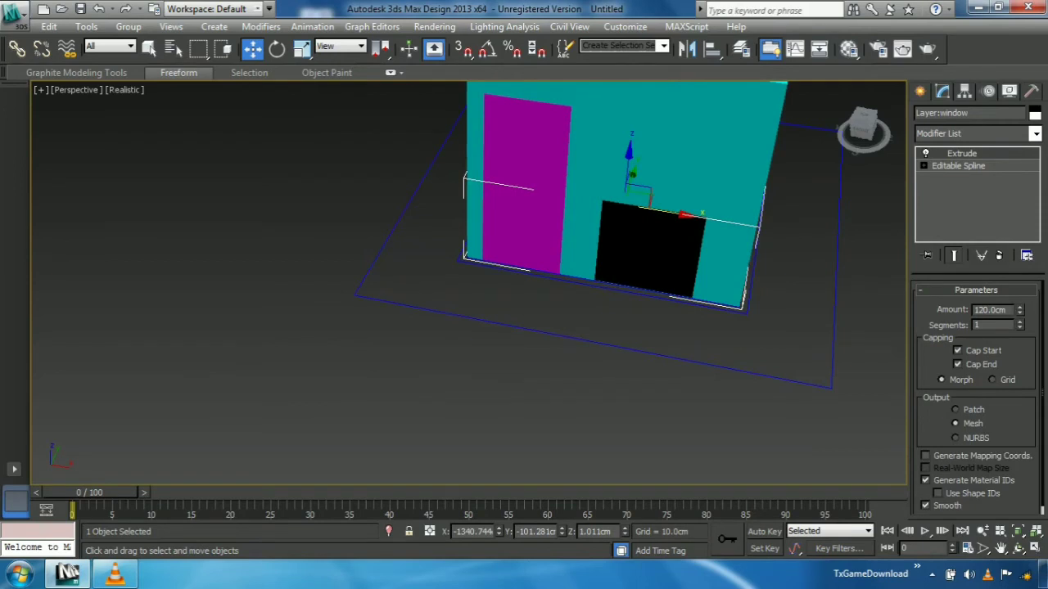
click(624, 529)
click(624, 529)
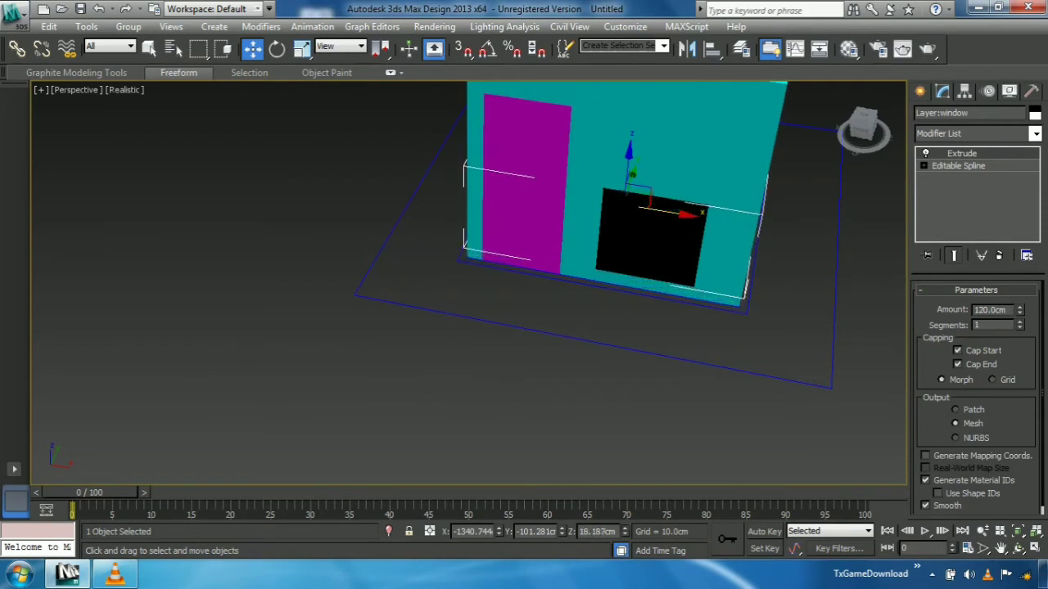
drag(624, 529, 624, 530)
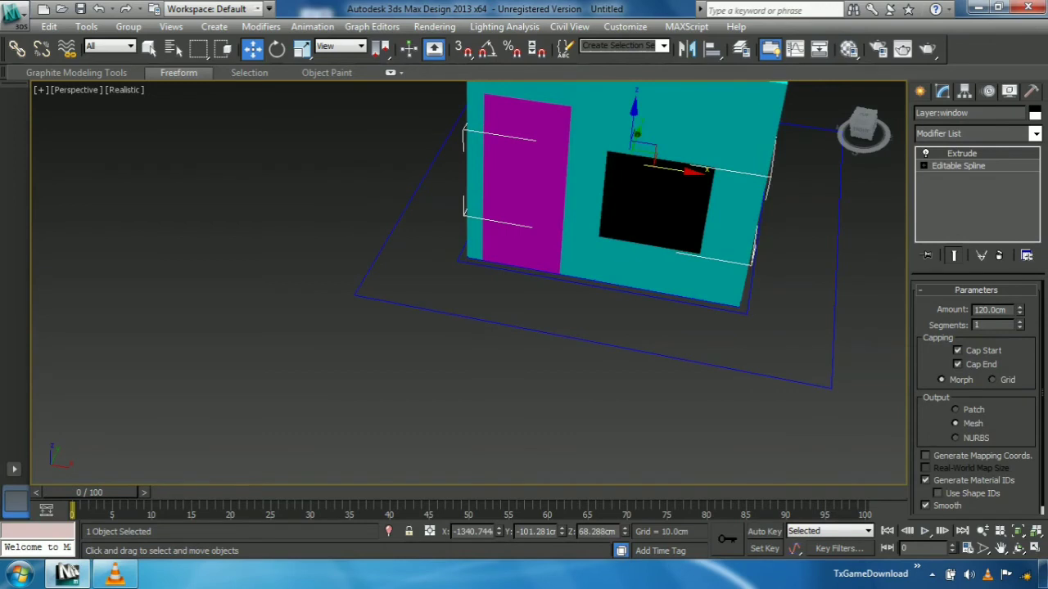
click(647, 393)
click(656, 207)
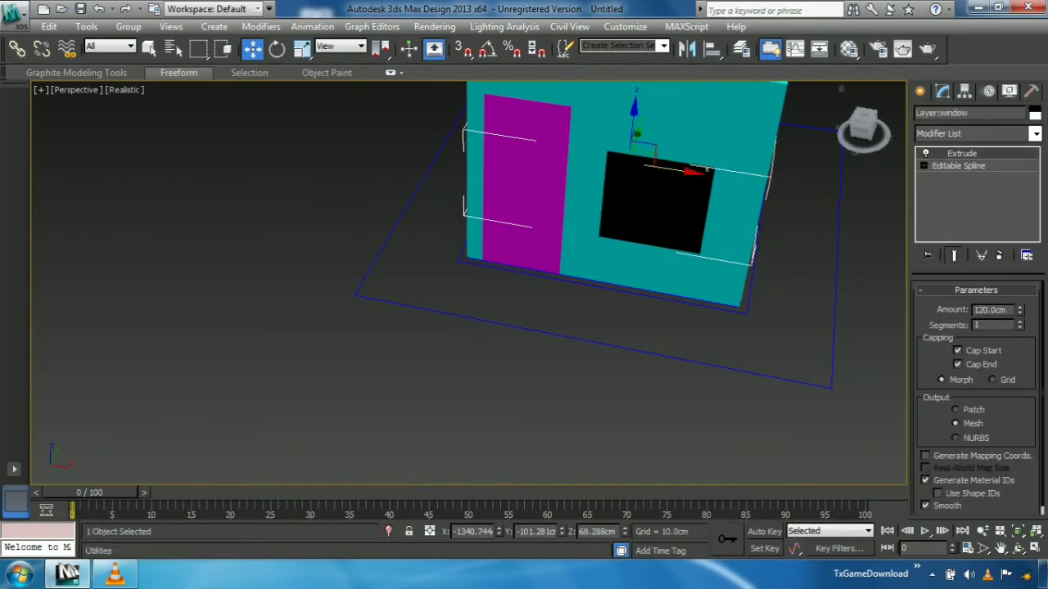
Remove the materials from the window object with the UVW Remove utility
click(1032, 91)
click(944, 154)
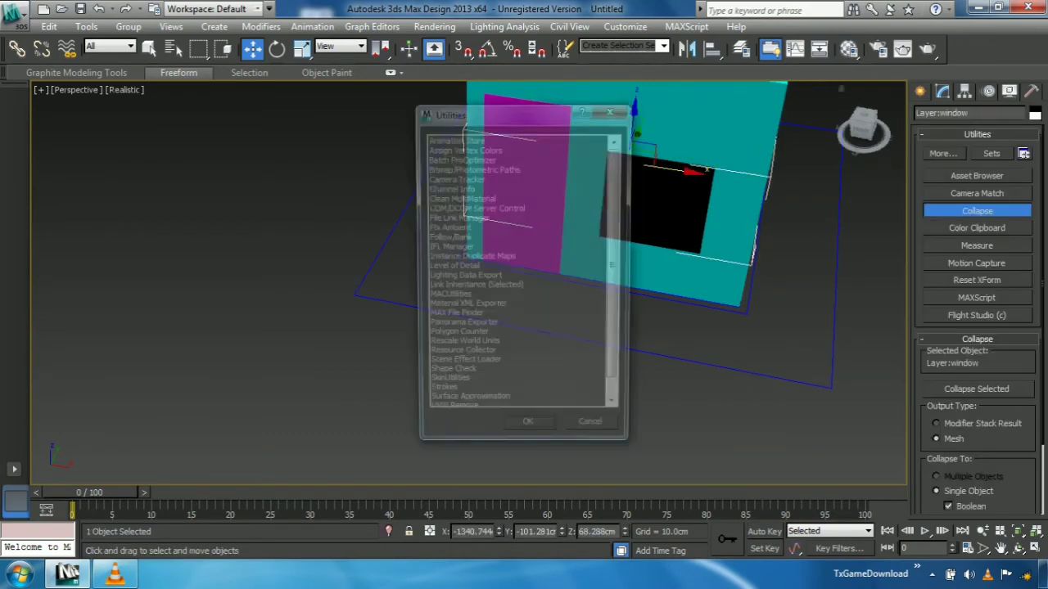
drag(617, 267, 618, 286)
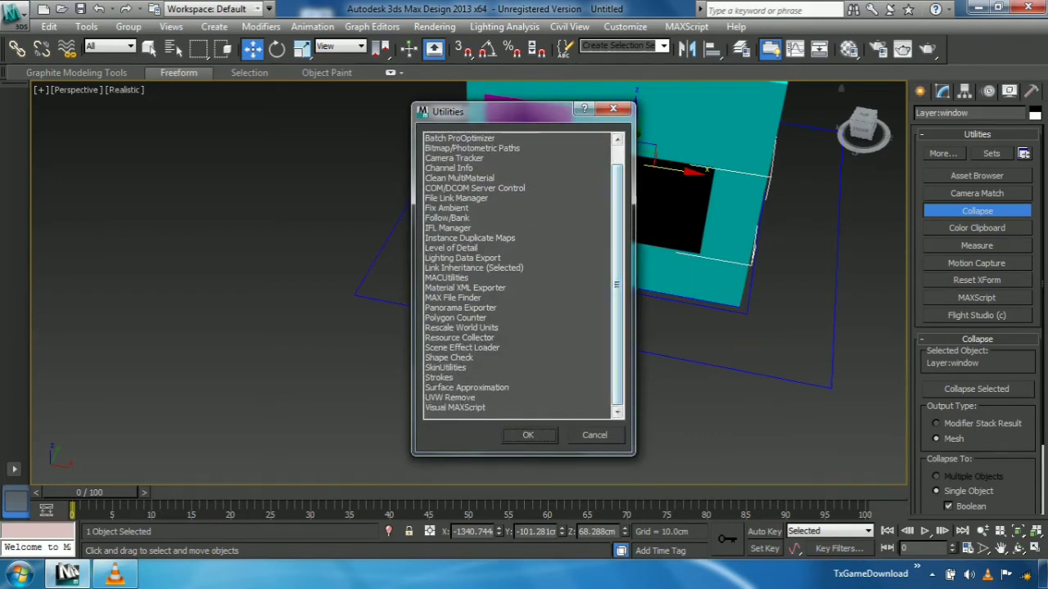
double_click(449, 397)
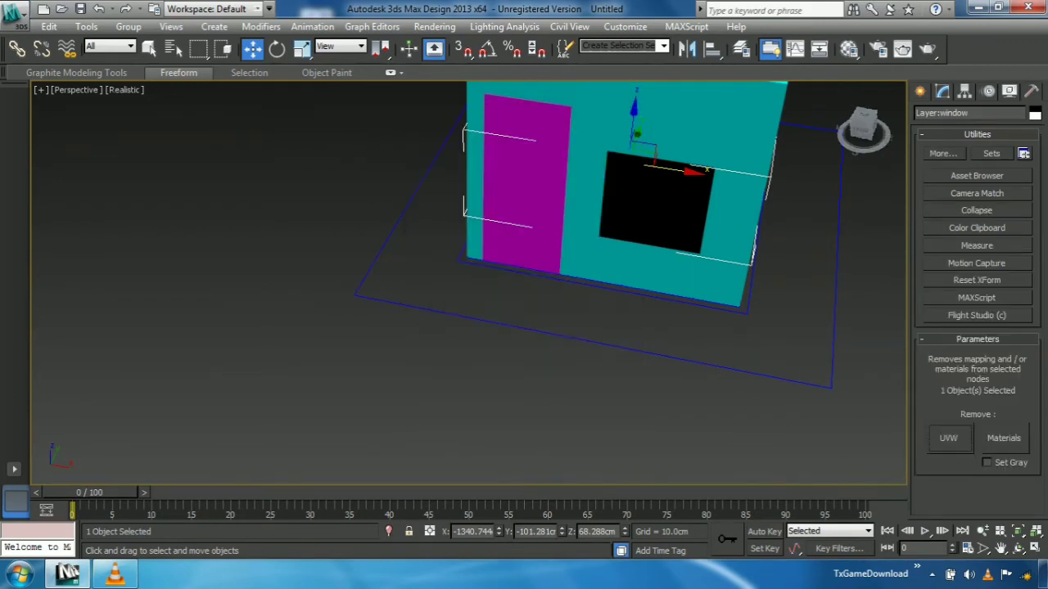
click(1003, 439)
Subtract the window volume from the walls by collapsing both into a single mesh object with the Boolean Subtraction option
middle_drag(589, 294, 527, 319)
scroll(527, 319, up, 4)
scroll(527, 319, down, 4)
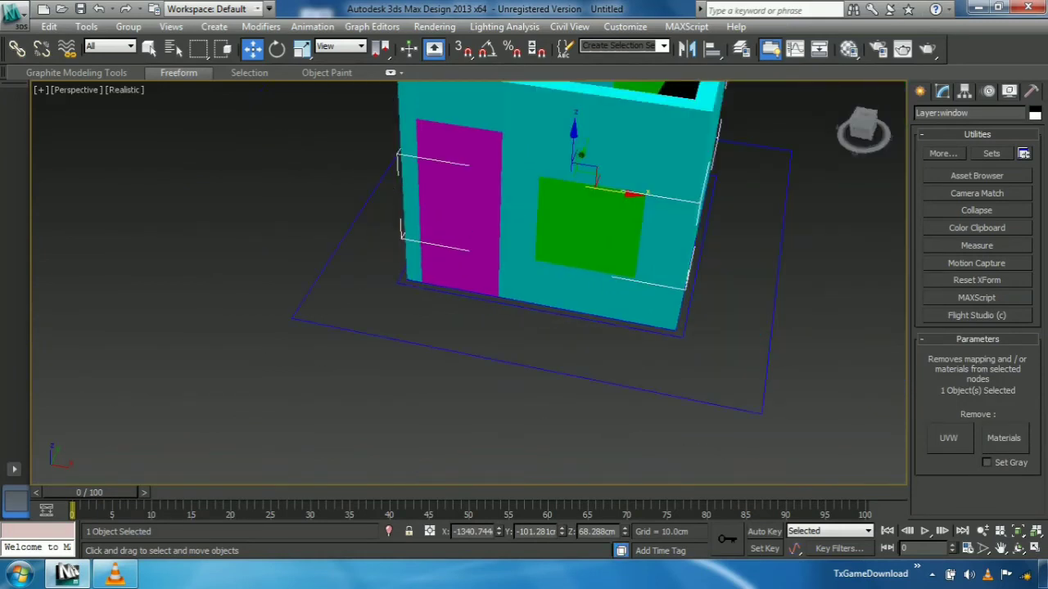
click(977, 210)
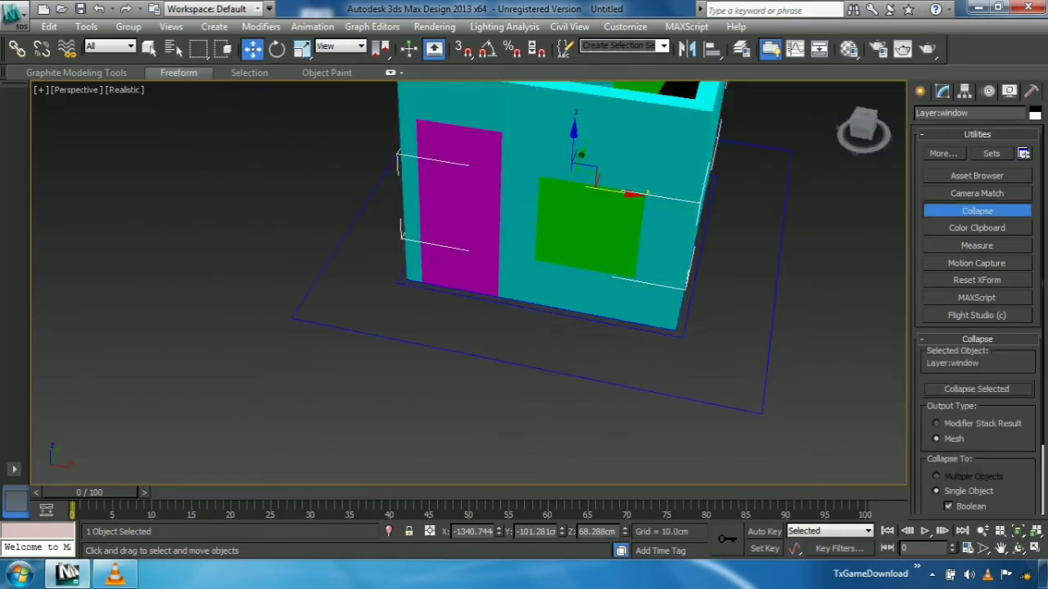
scroll(979, 320, down, 3)
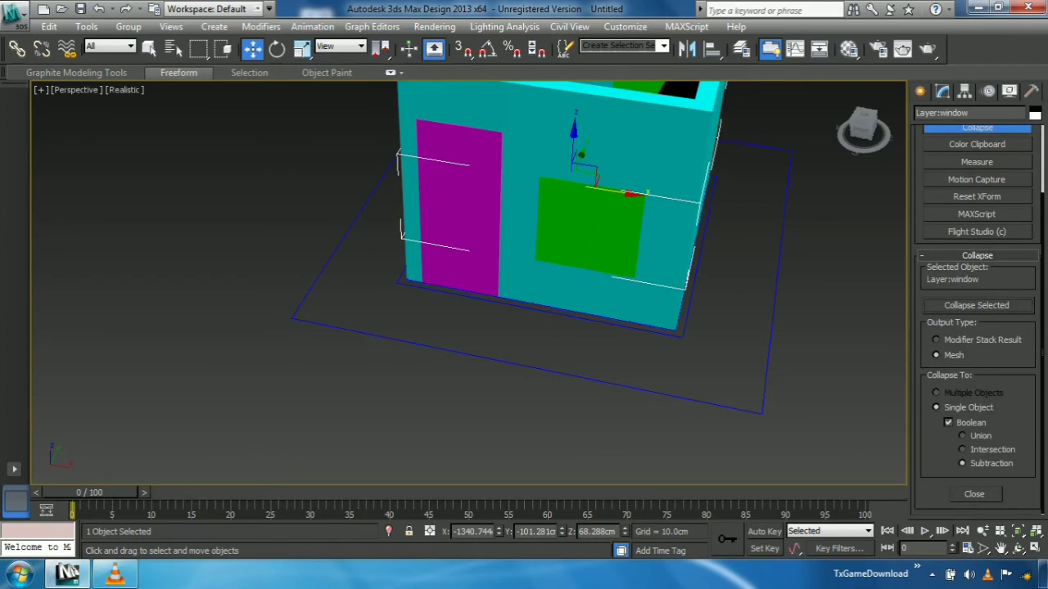
middle_drag(622, 246, 596, 287)
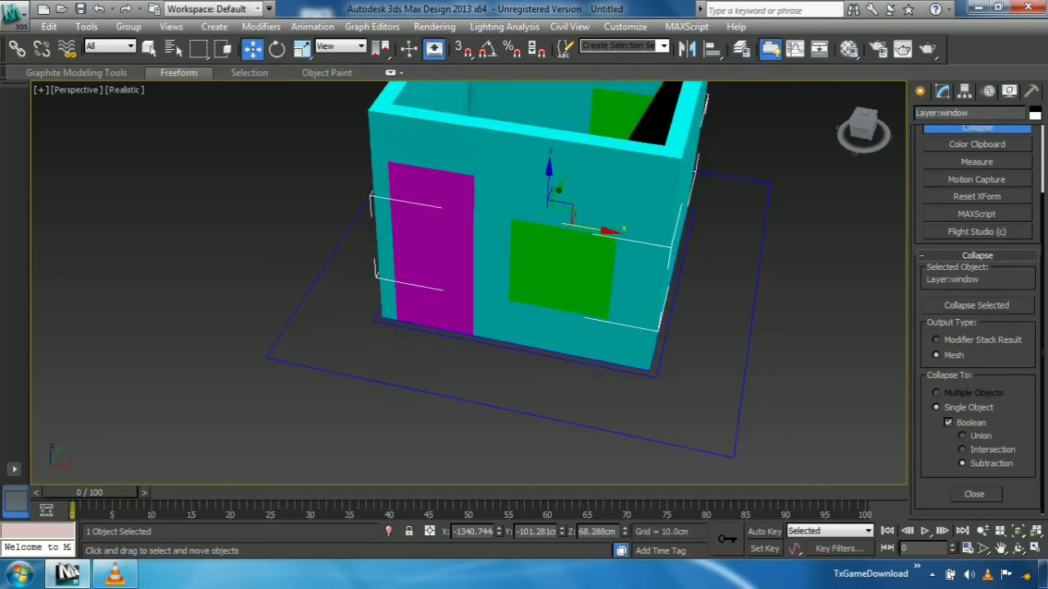
click(757, 213)
click(586, 176)
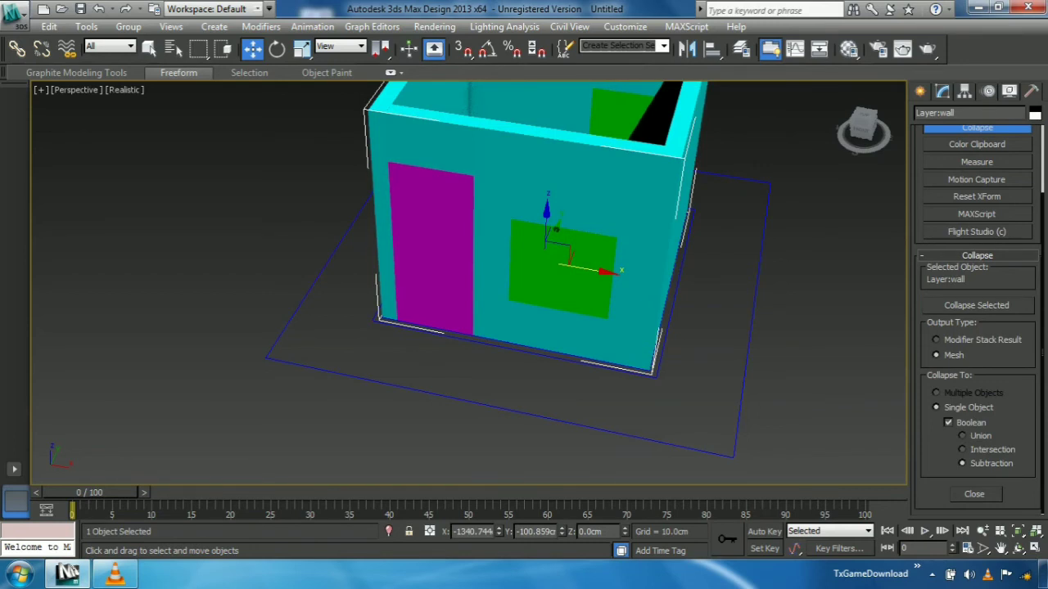
ctrl+click(561, 282)
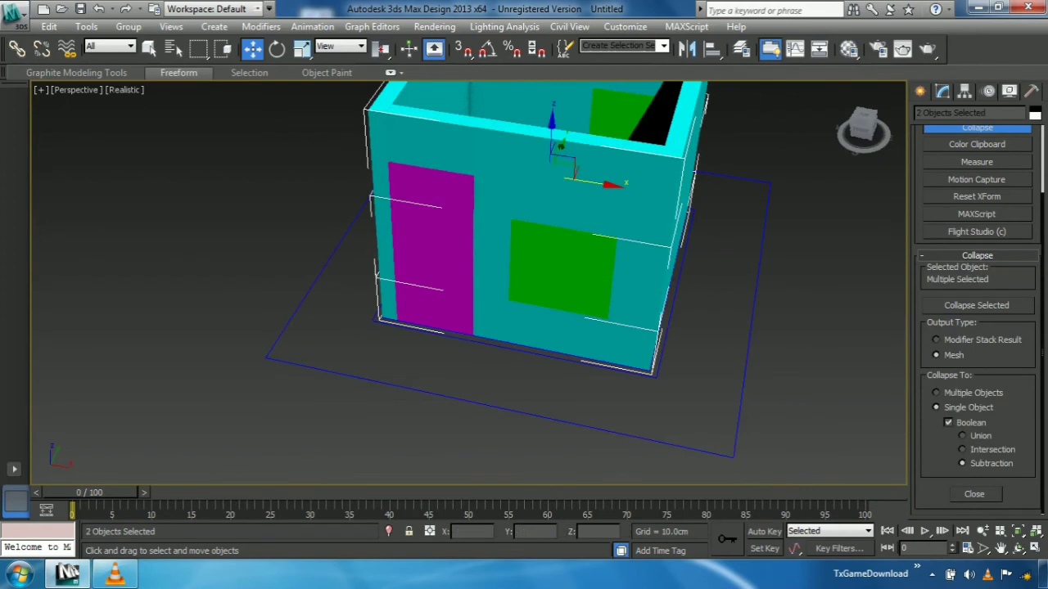
click(976, 305)
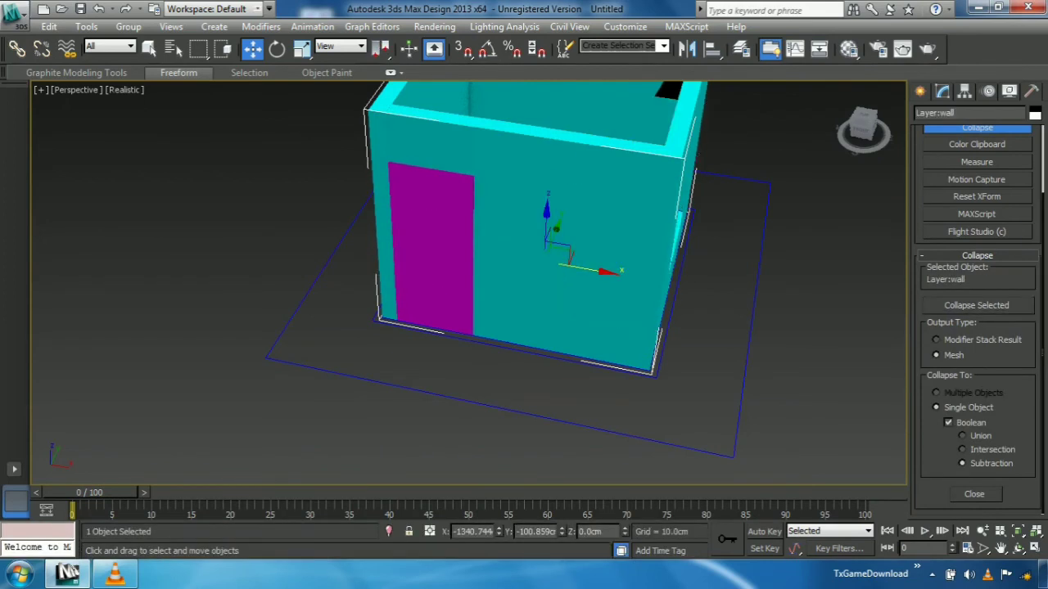
scroll(776, 317, down, 6)
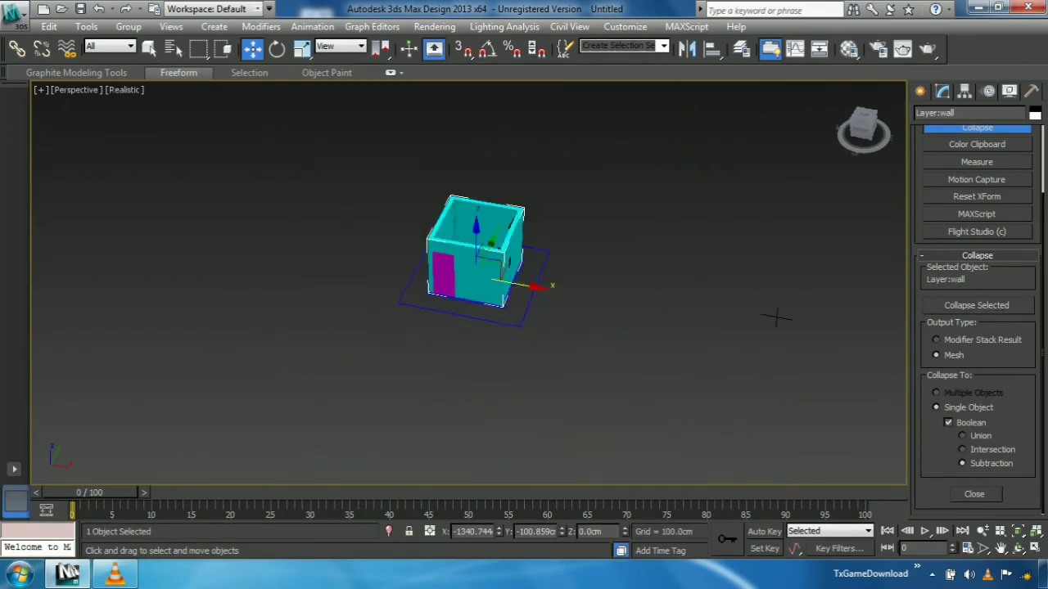
key(z)
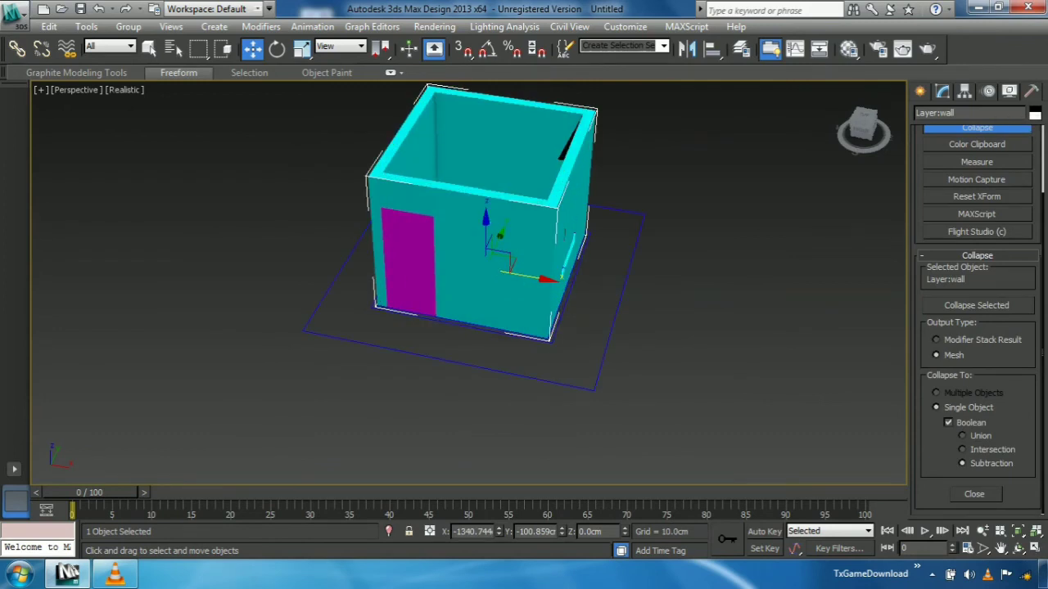
scroll(976, 311, up, 3)
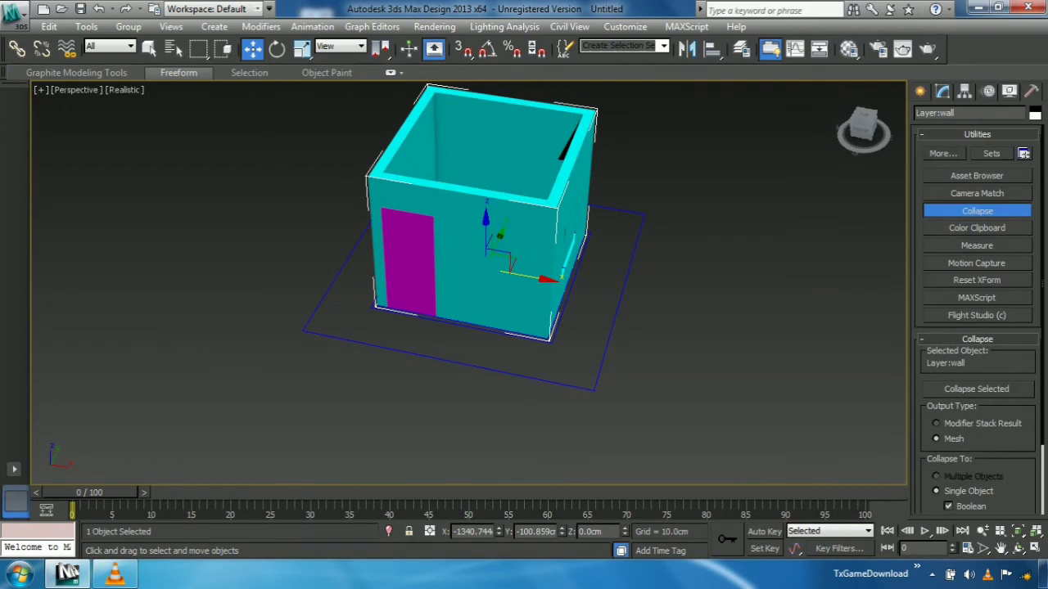
click(920, 91)
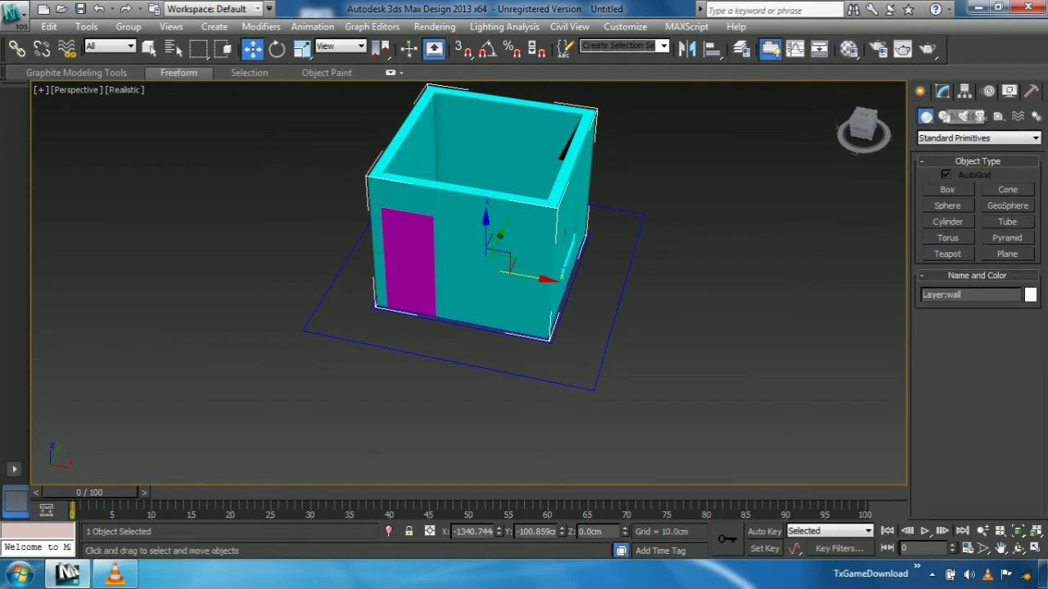
click(943, 91)
click(1035, 133)
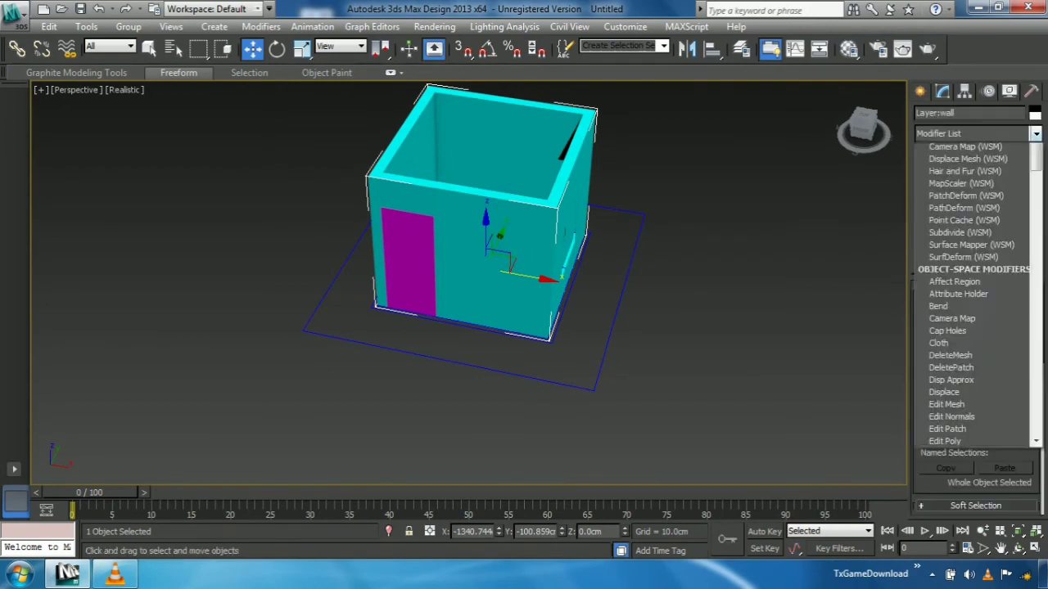
key(e)
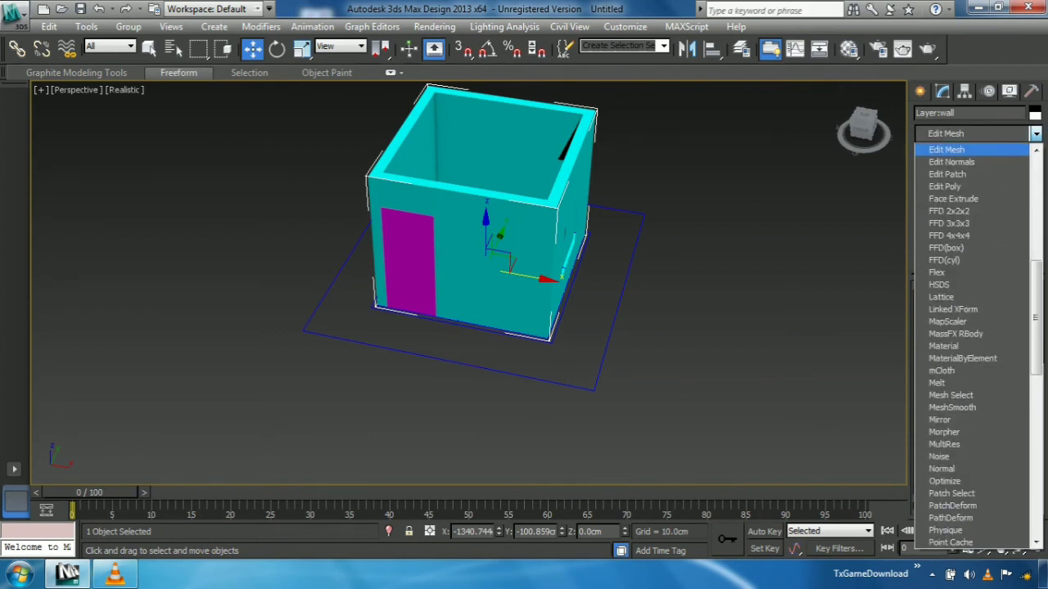
scroll(972, 174, up, 2)
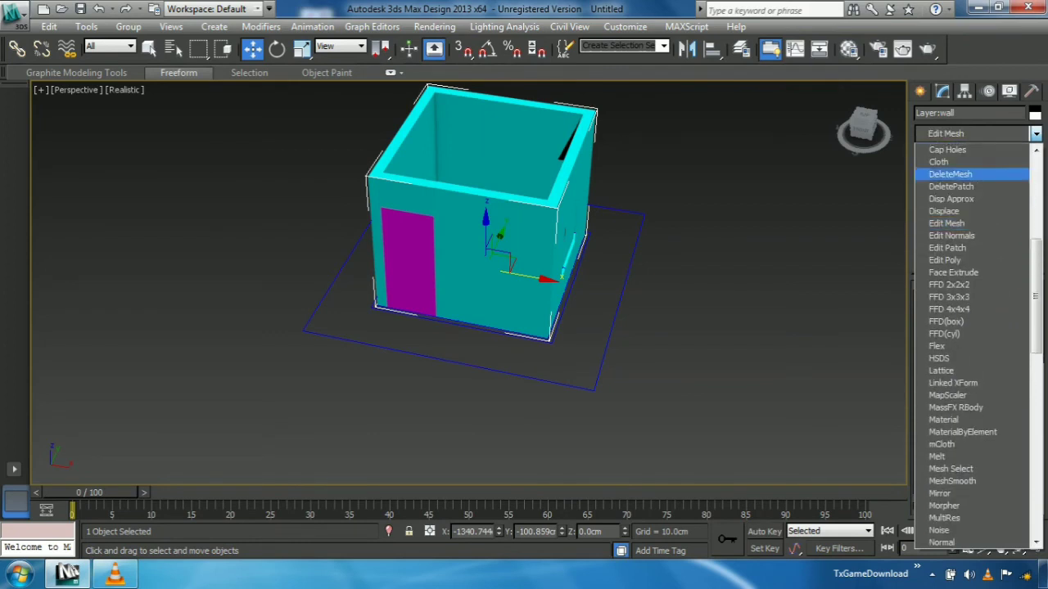
key(Escape)
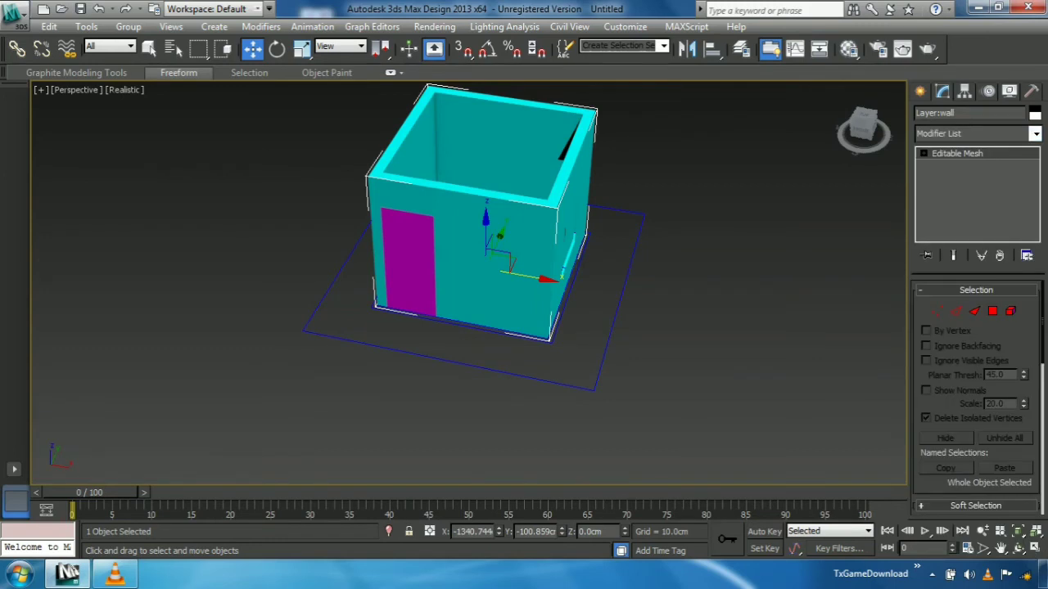
Review the scene's object list and examine the walls where the window volume was subtracted
key(h)
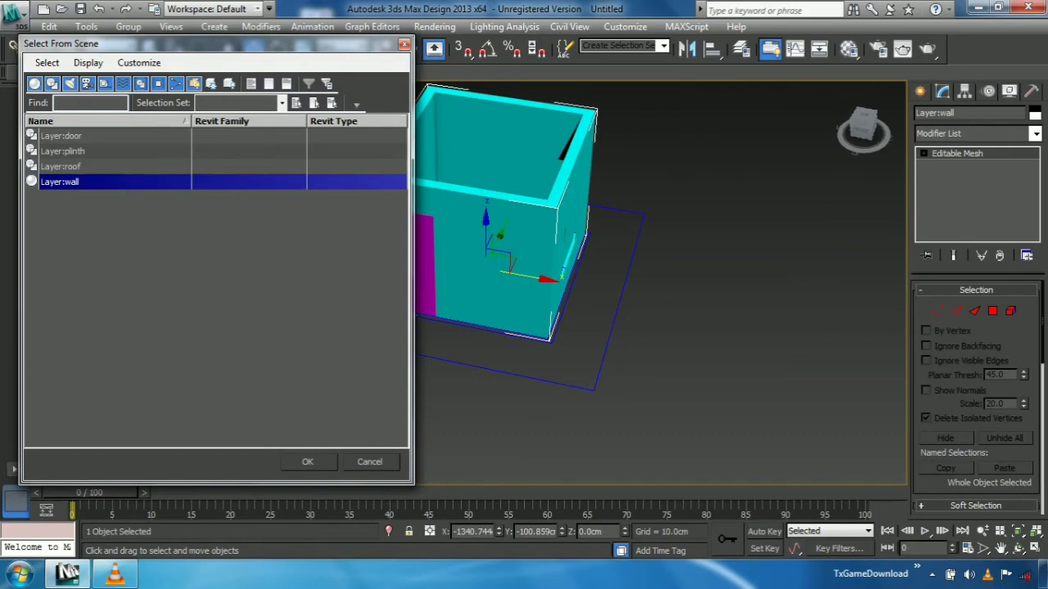
click(308, 461)
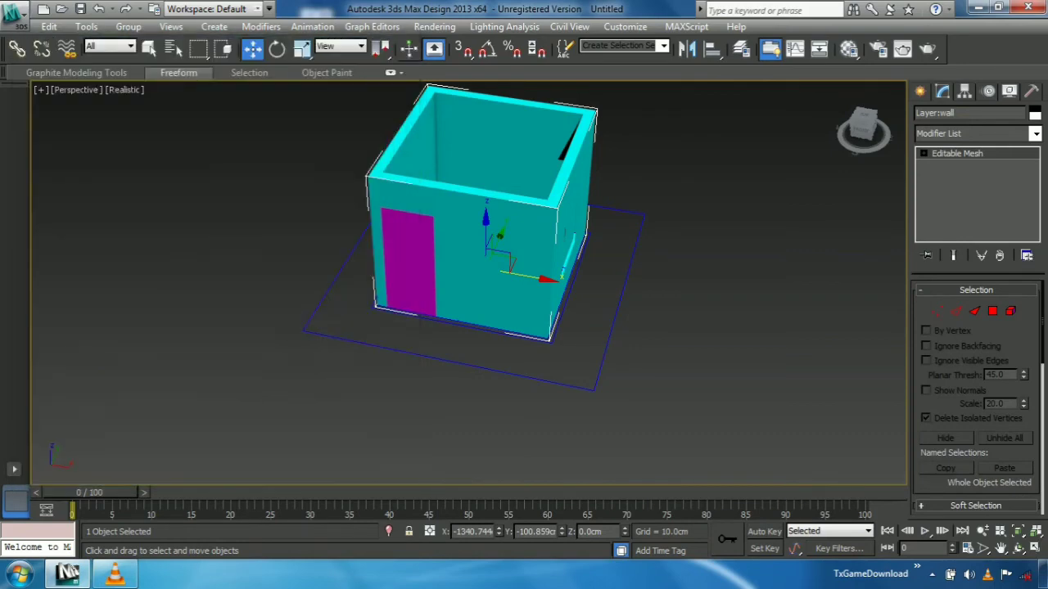
middle_drag(468, 278, 463, 316)
scroll(468, 283, up, 5)
key(z)
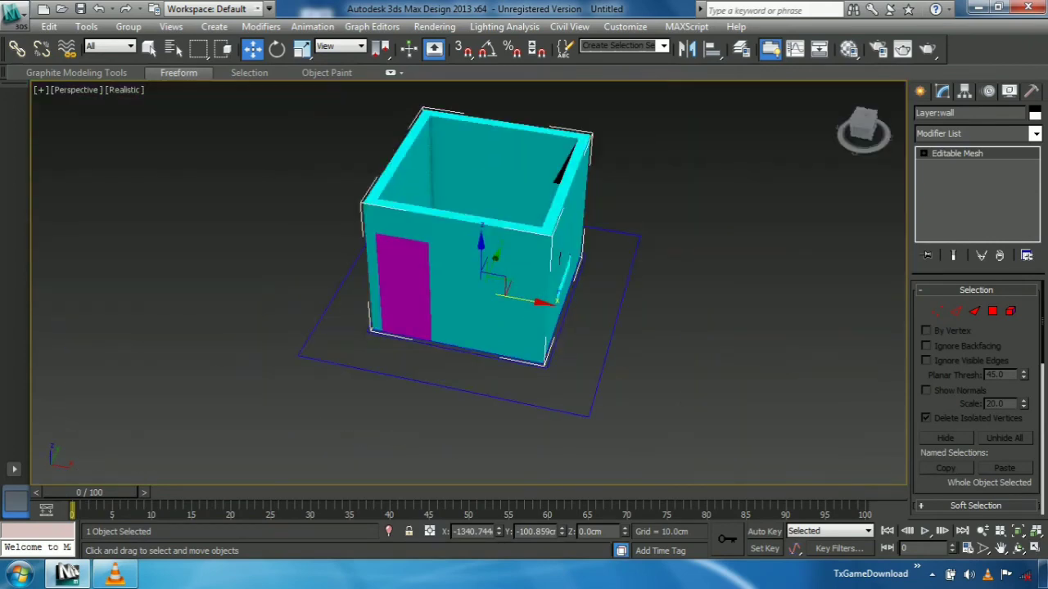
scroll(483, 262, up, 5)
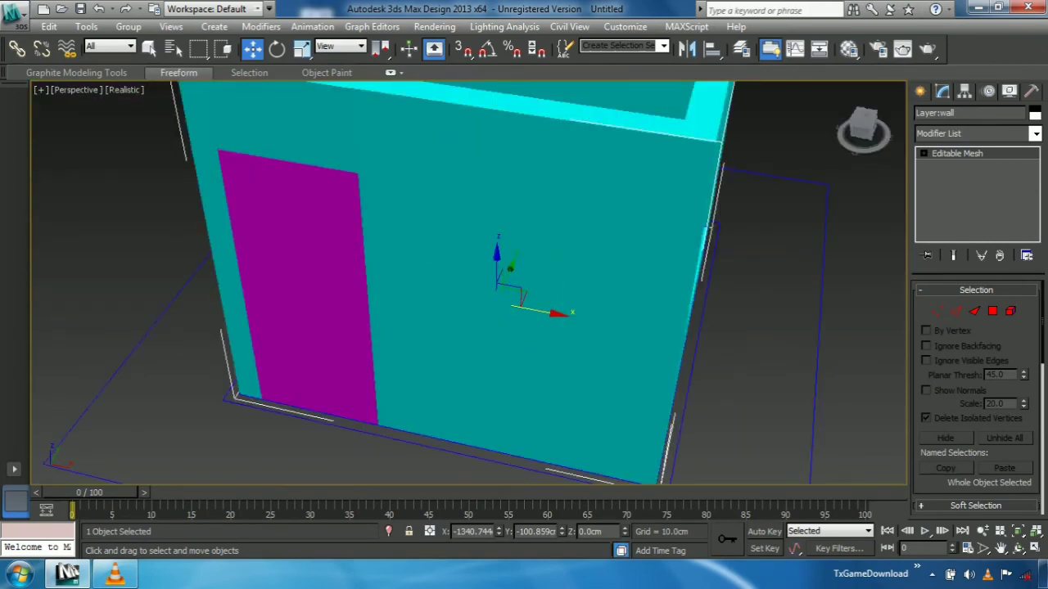
scroll(483, 270, down, 4)
middle_drag(483, 266, 473, 323)
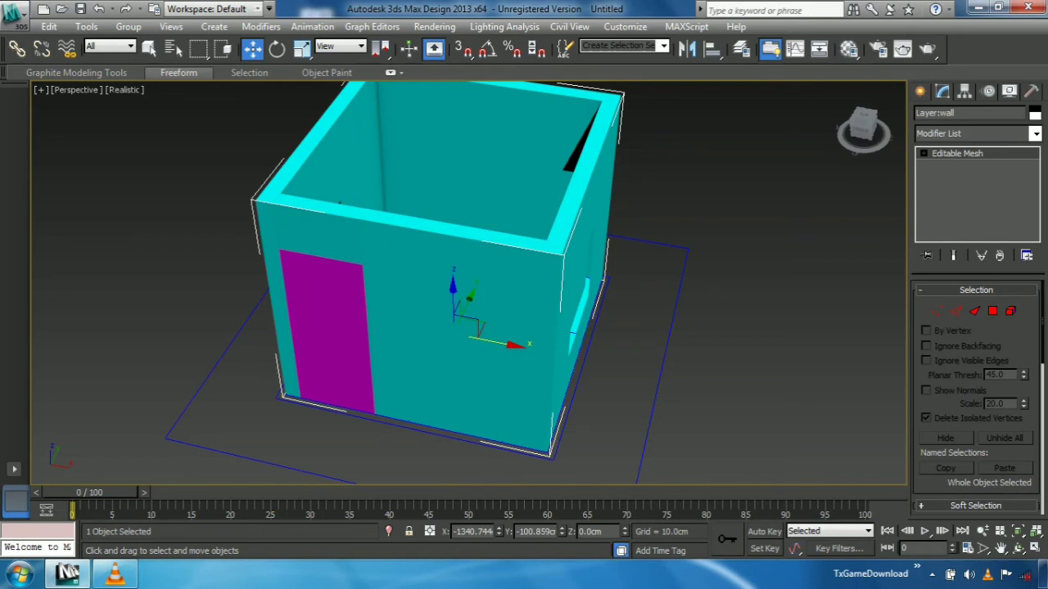
Minimize the 3ds Max window and switch to VLC media player
click(978, 7)
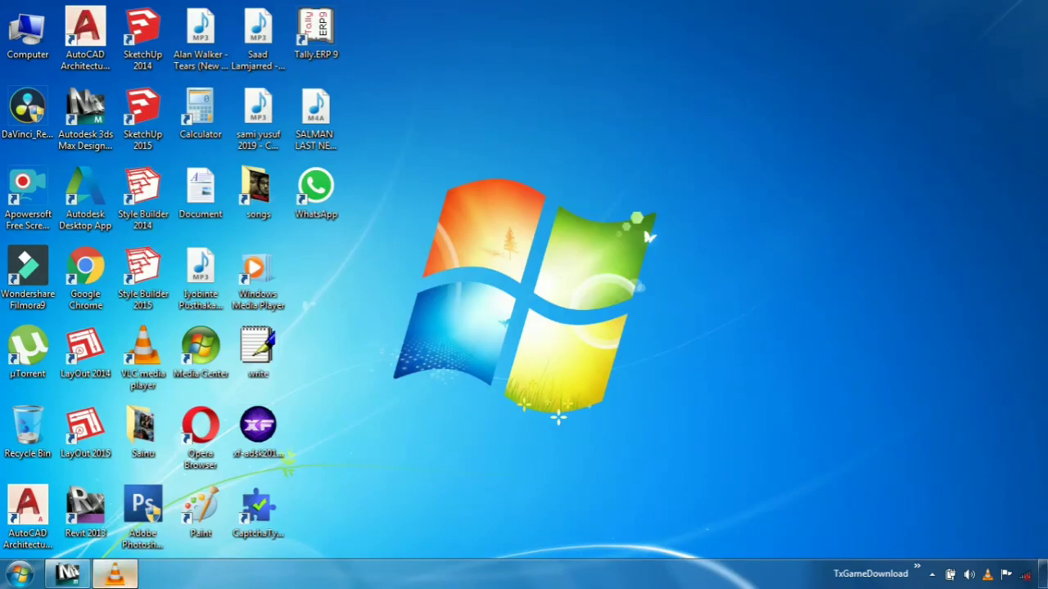
click(114, 573)
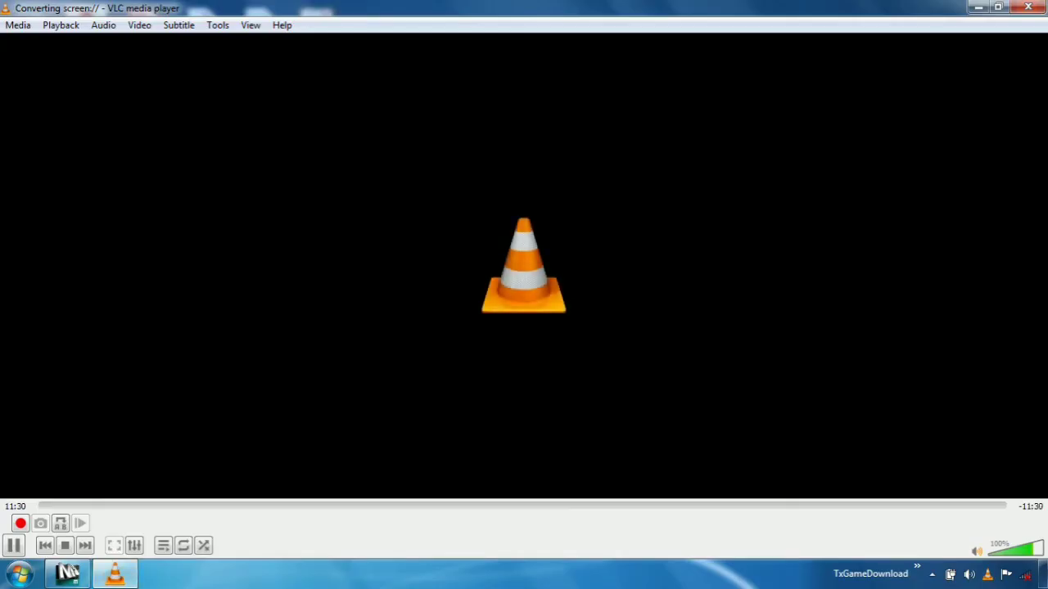